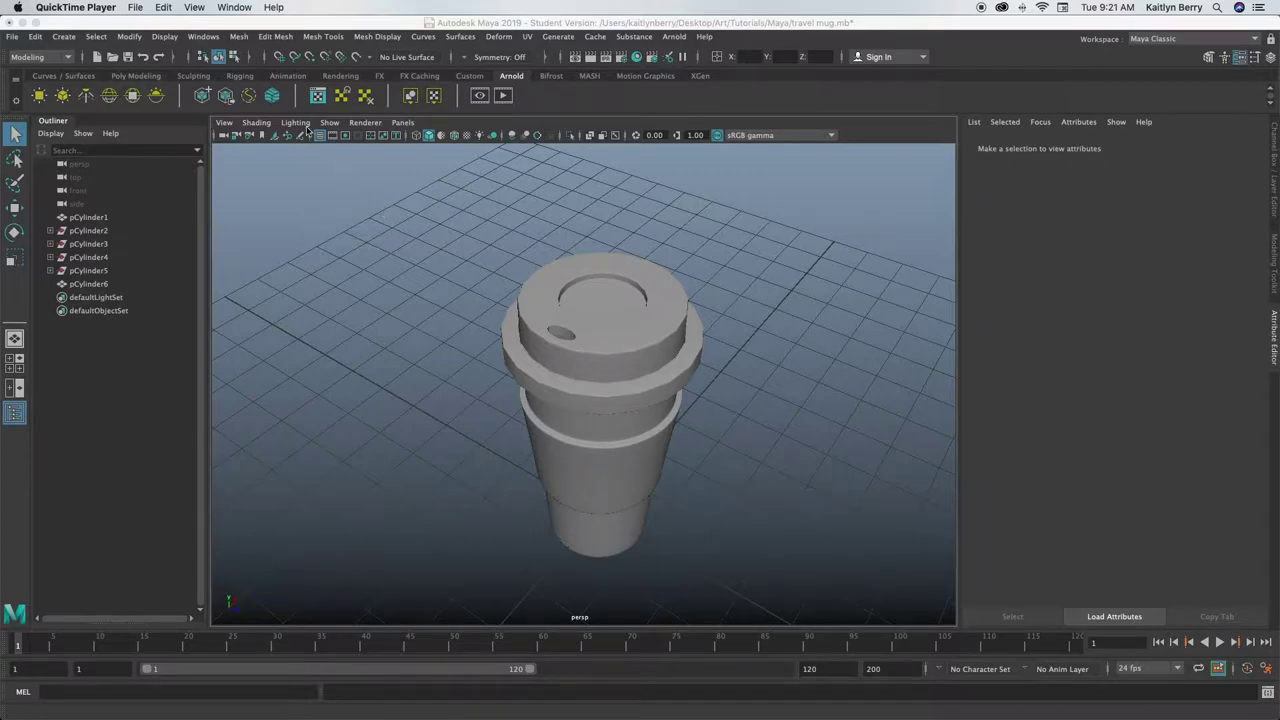
# Start a new empty scene, saving the changes to travel mug.mb.
pyautogui.click(14, 37)
pyautogui.click(36, 62)
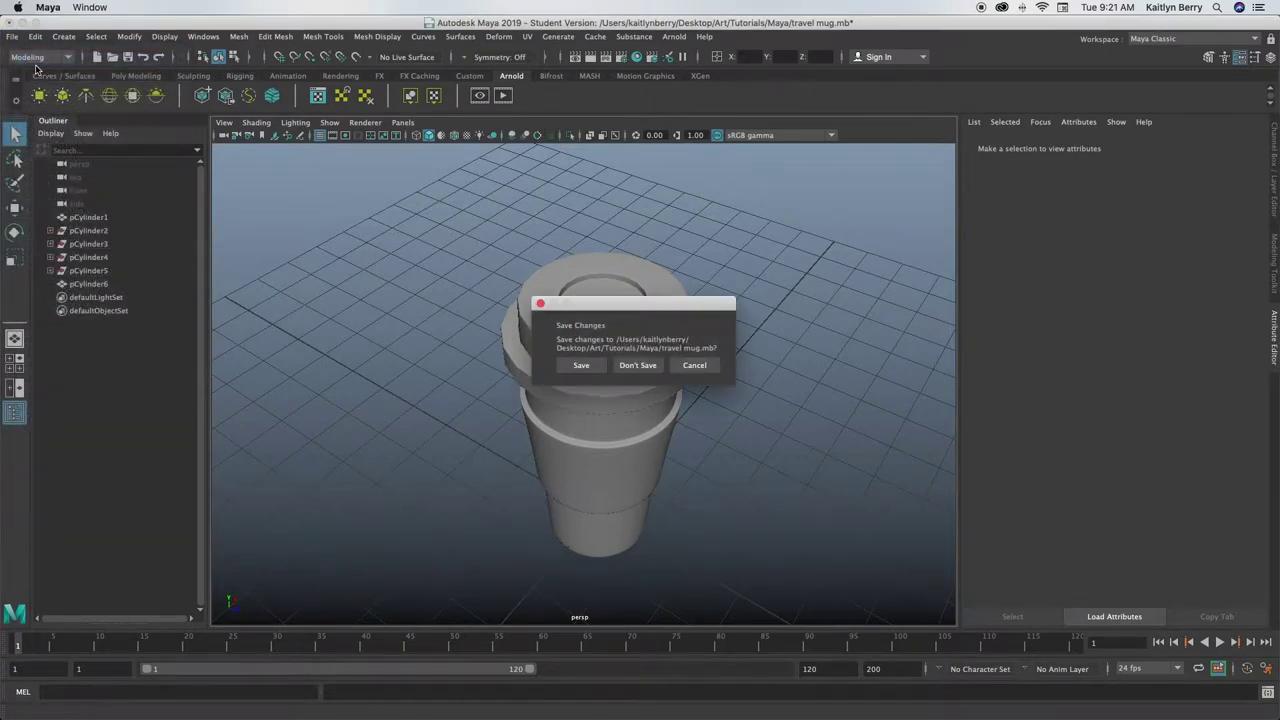
pyautogui.click(582, 365)
pyautogui.click(608, 387)
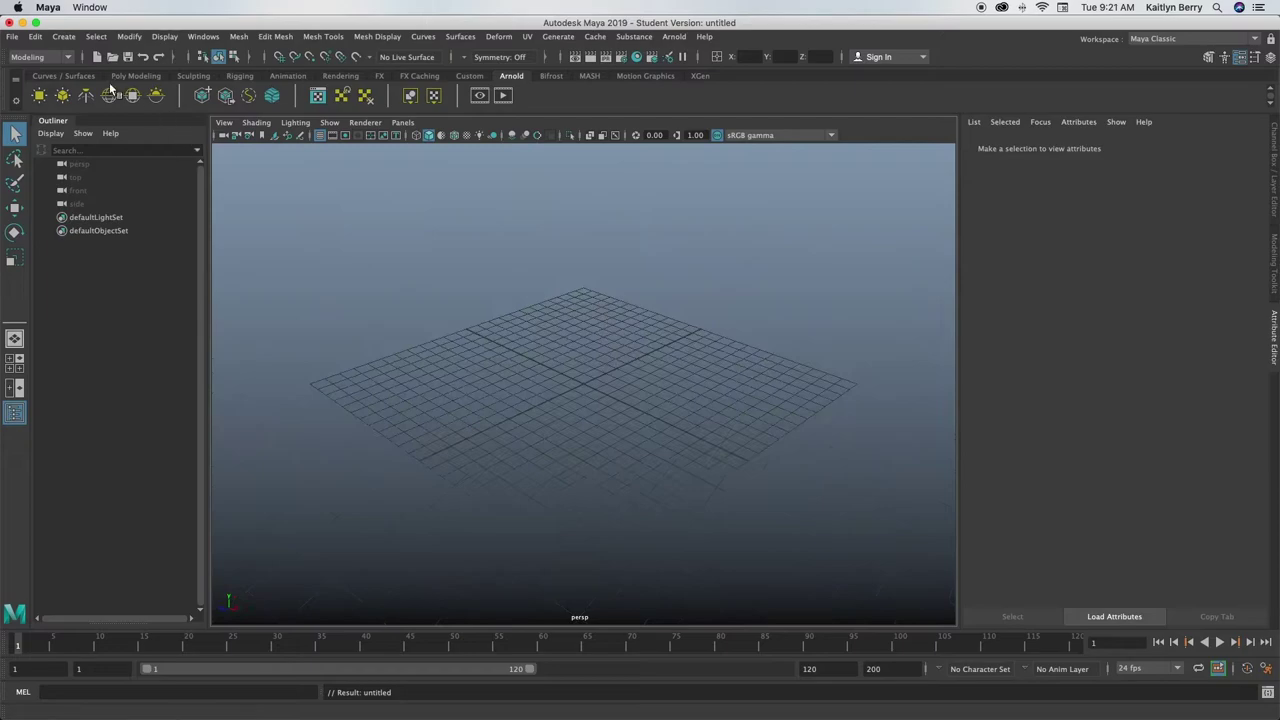
# Create a polygon cylinder with a height of 4 and 5 height subdivisions.
pyautogui.click(134, 76)
pyautogui.click(85, 95)
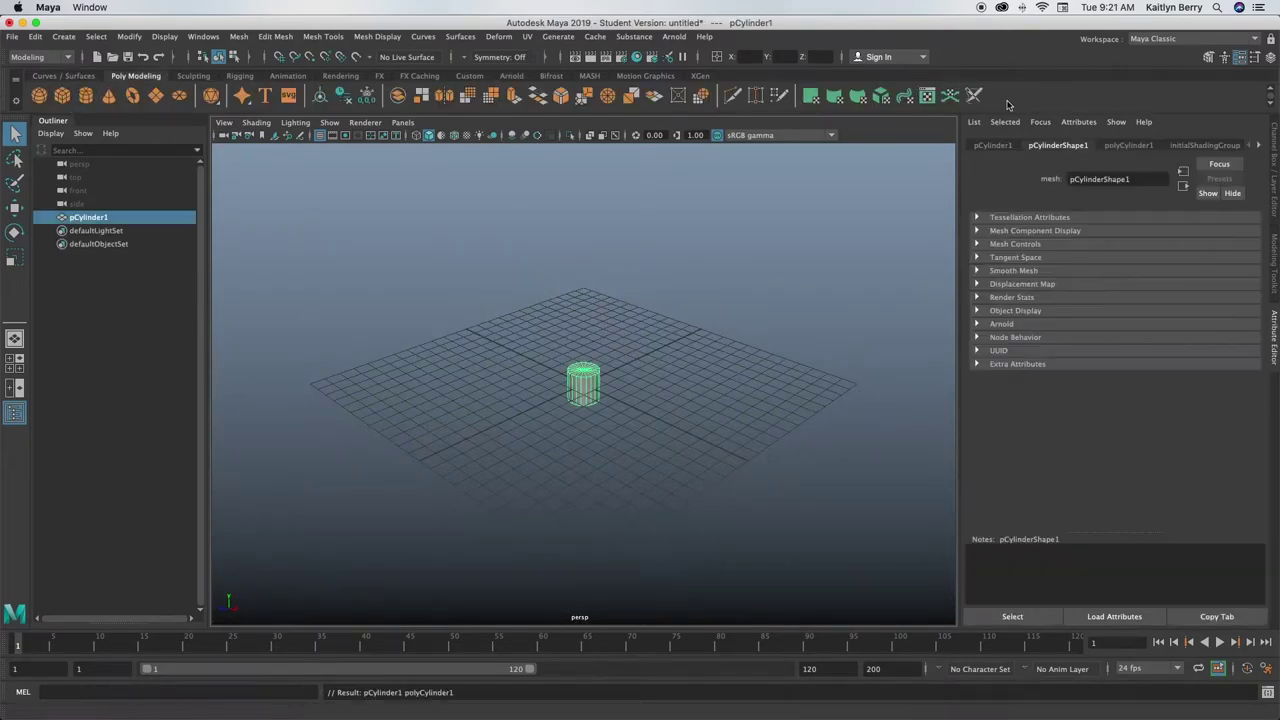
pyautogui.click(1130, 146)
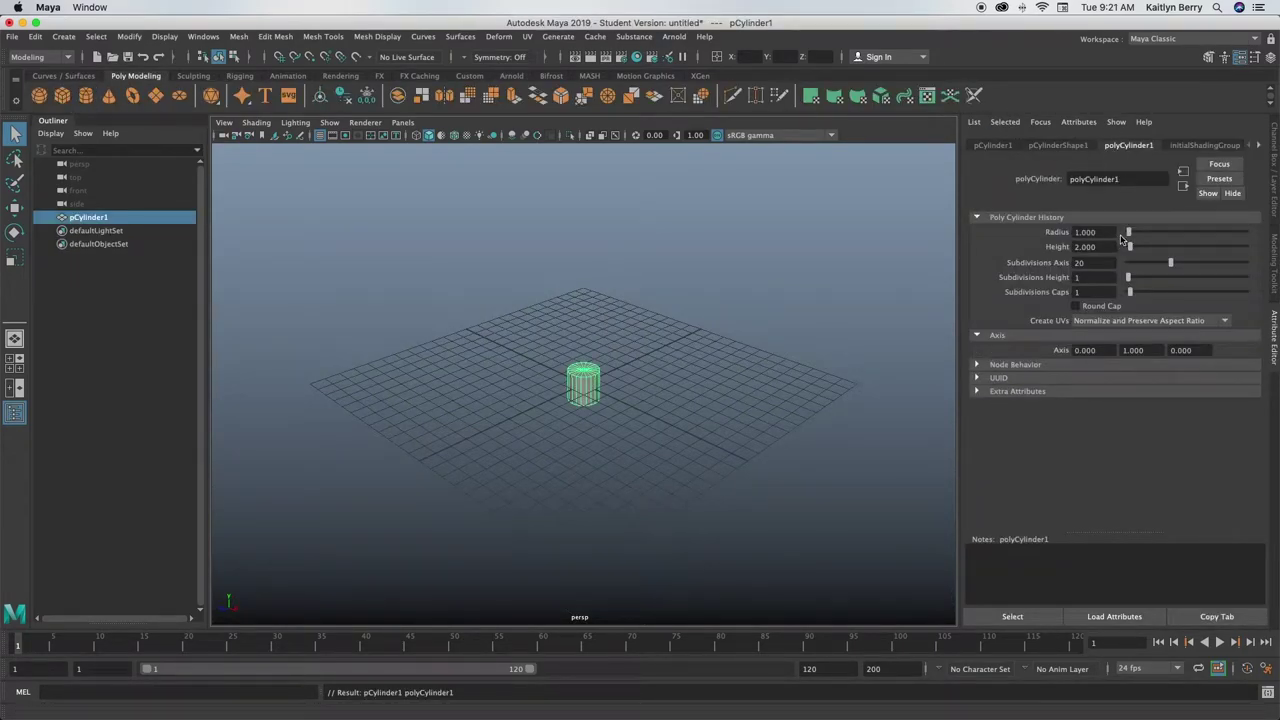
pyautogui.click(1082, 246)
pyautogui.write('4')
pyautogui.press('Return')
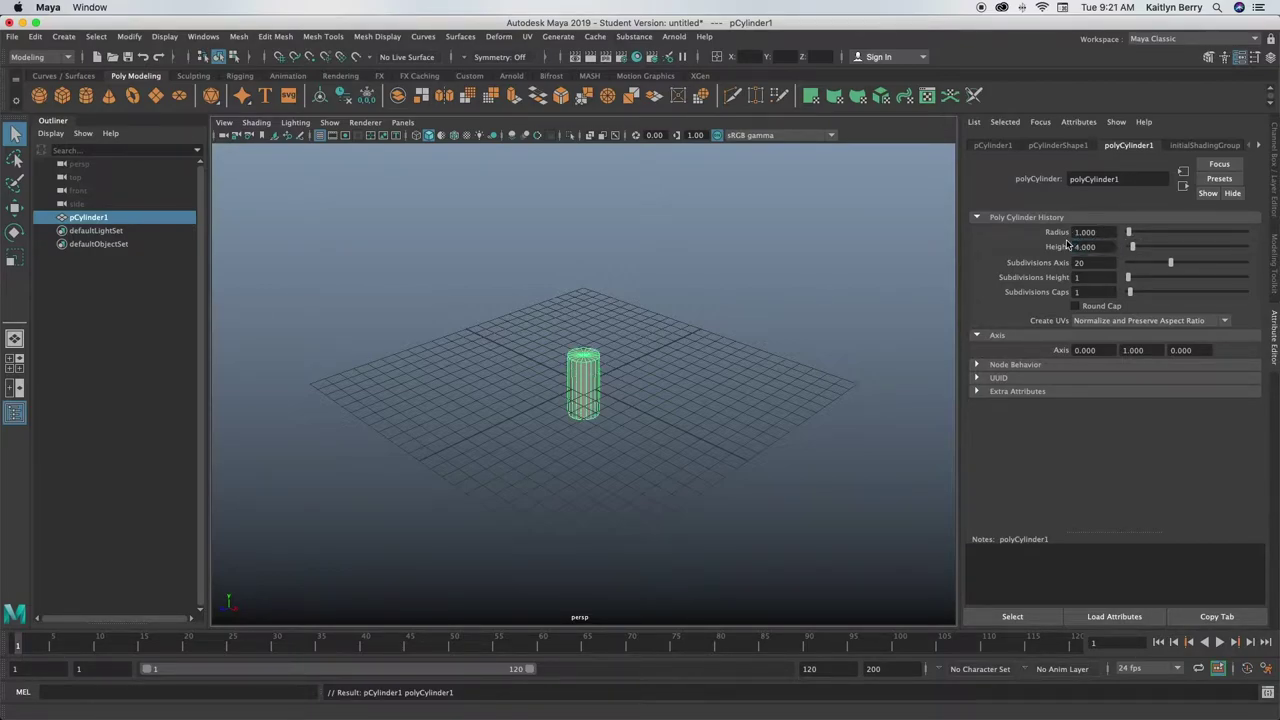
pyautogui.click(1106, 276)
pyautogui.write('5')
pyautogui.press('Return')
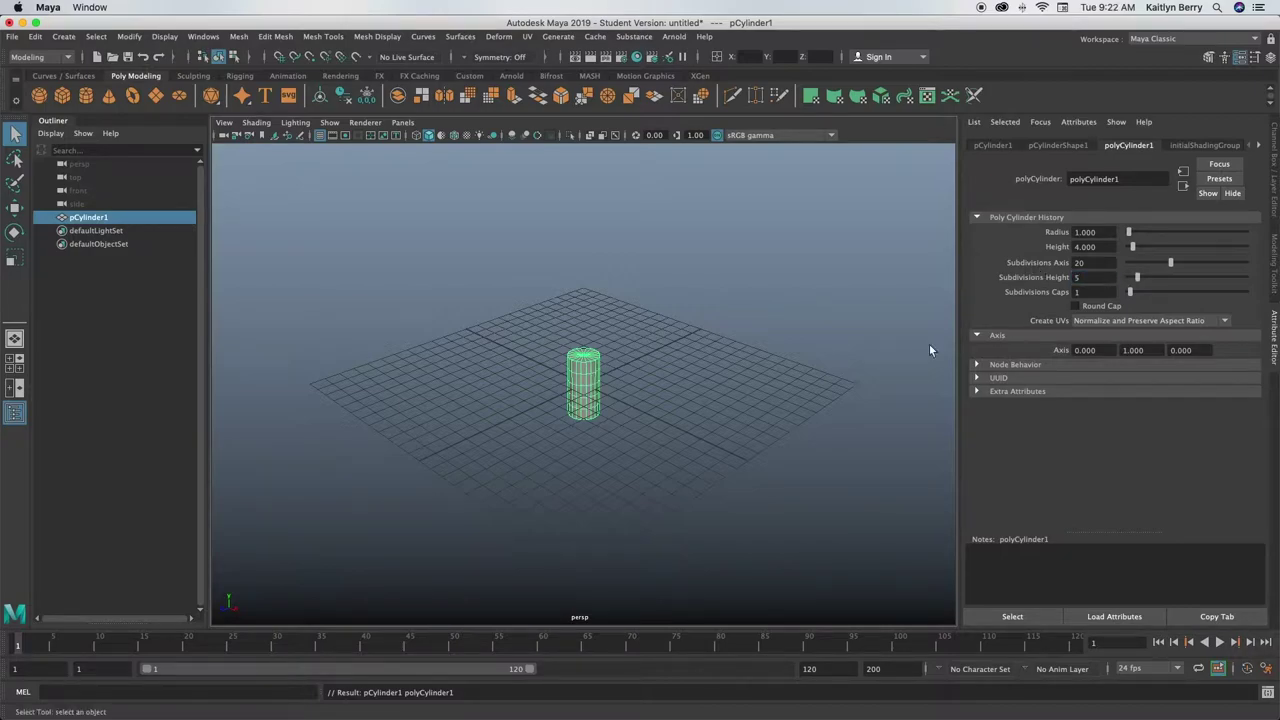
# Position the cylinder at absolute Y 2 so it stands on the grid, and display it unsmoothed.
pyautogui.click(738, 311)
pyautogui.keyDown('alt'); pyautogui.moveTo(600, 369); pyautogui.dragTo(667, 373, button='right'); pyautogui.keyUp('alt')
pyautogui.click(590, 340)
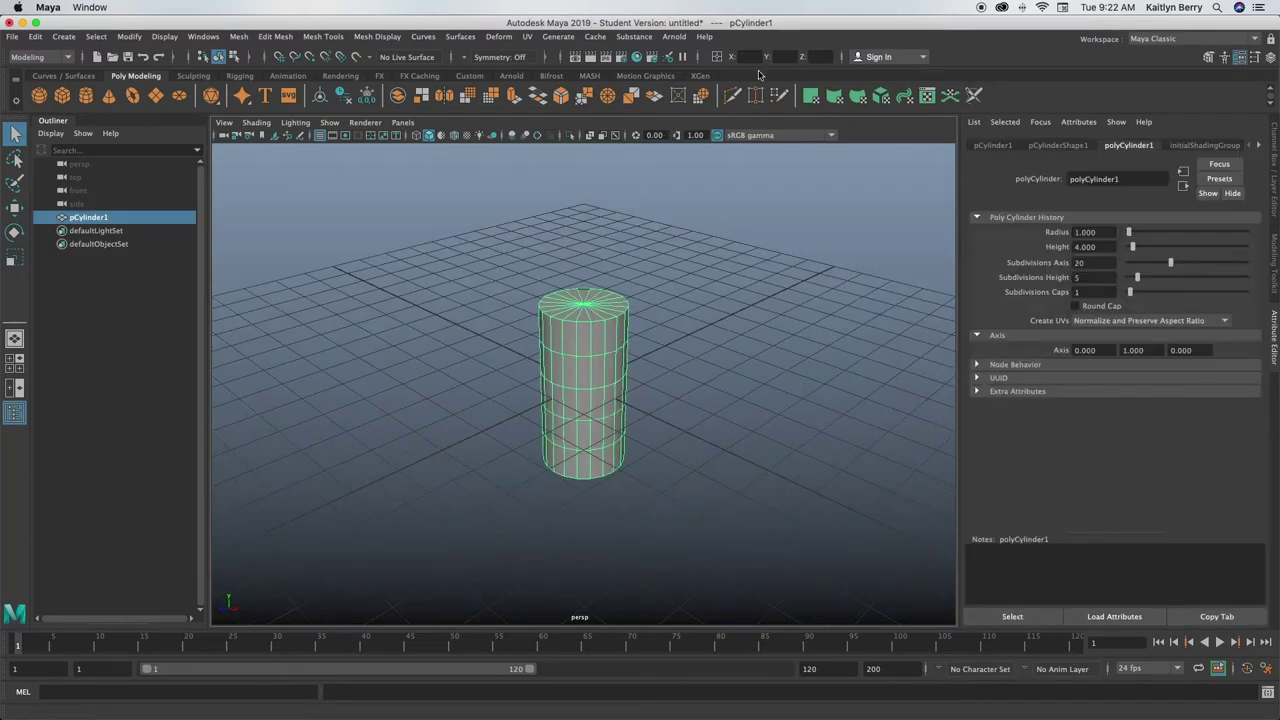
pyautogui.press('2')
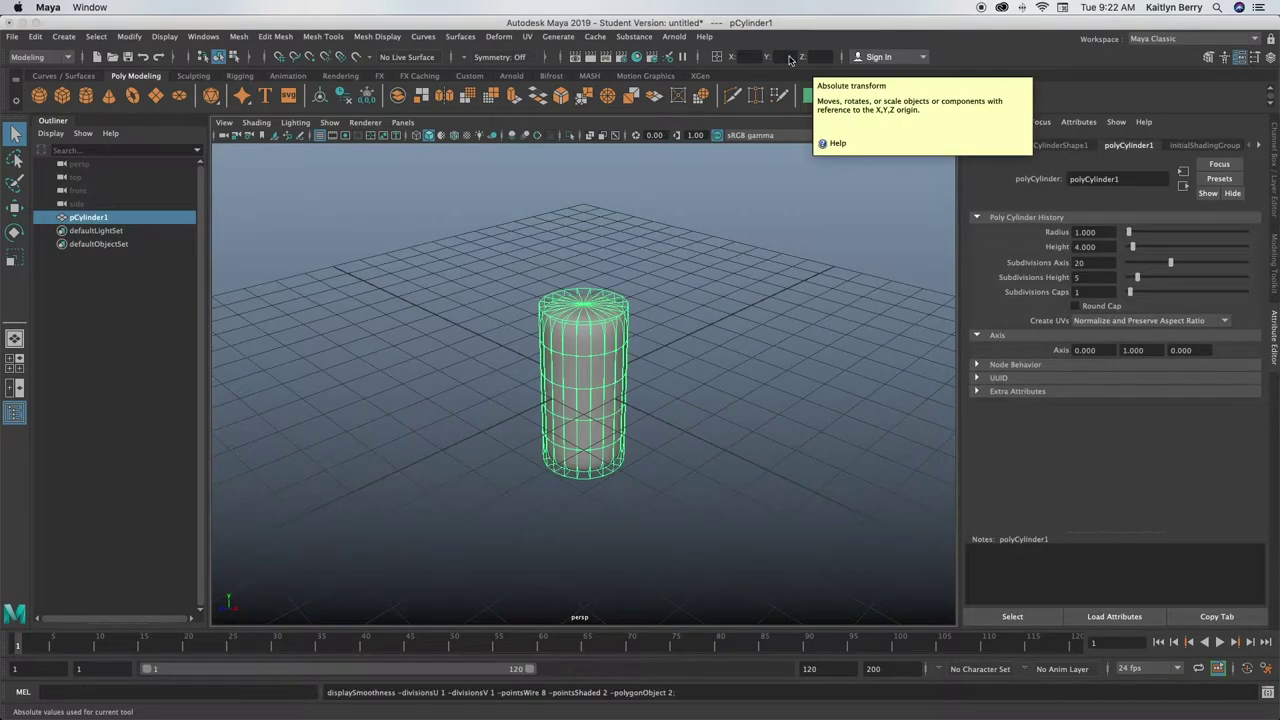
pyautogui.press('super+z')
pyautogui.click(790, 60)
pyautogui.write('2')
pyautogui.press('Return')
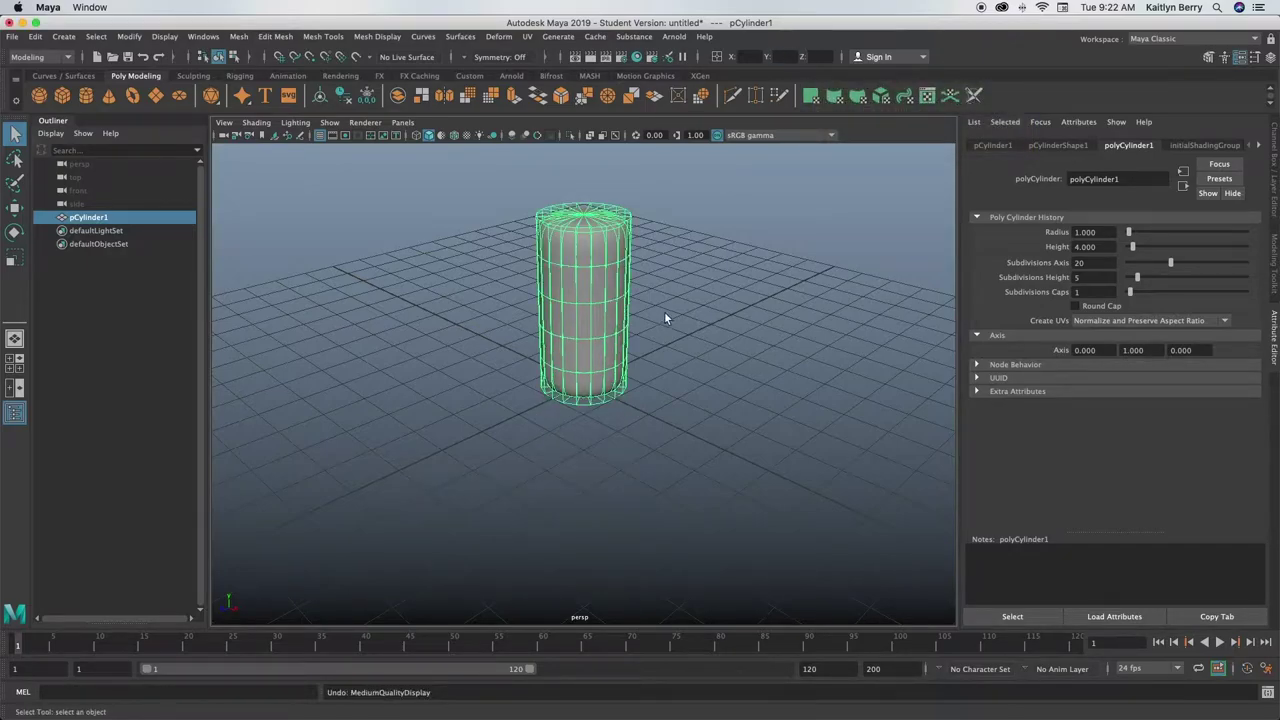
pyautogui.press('1')
pyautogui.click(647, 261)
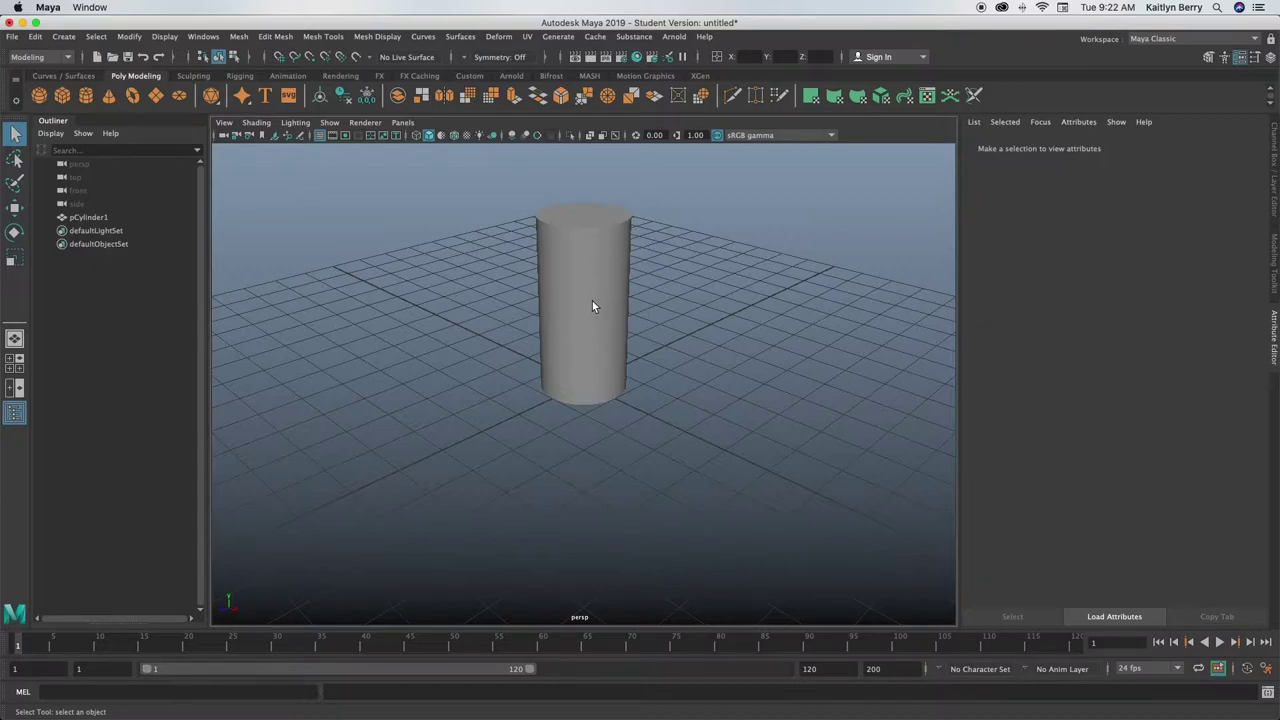
# Select the cylinder's three lowest rows of vertices and scale them slightly inward.
pyautogui.moveTo(624, 382)
pyautogui.keyDown('alt'); pyautogui.mouseDown()
pyautogui.moveTo(614, 357)
pyautogui.moveTo(597, 366)
pyautogui.moveTo(646, 380)
pyautogui.moveTo(623, 371)
pyautogui.mouseUp(); pyautogui.keyUp('alt')
pyautogui.click(605, 335)
pyautogui.moveTo(594, 337); pyautogui.dragTo(557, 333, button='right')
pyautogui.keyDown('alt'); pyautogui.moveTo(557, 333); pyautogui.dragTo(658, 296); pyautogui.keyUp('alt')
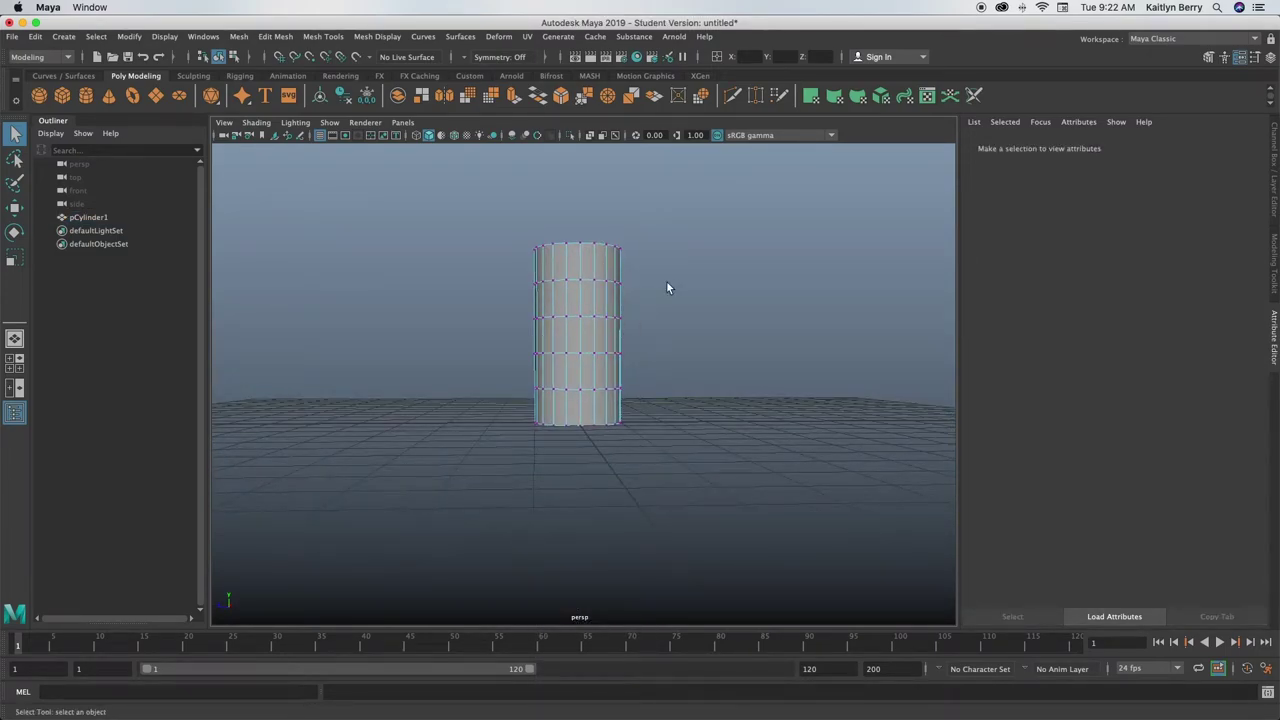
pyautogui.click(518, 361)
pyautogui.click(577, 354)
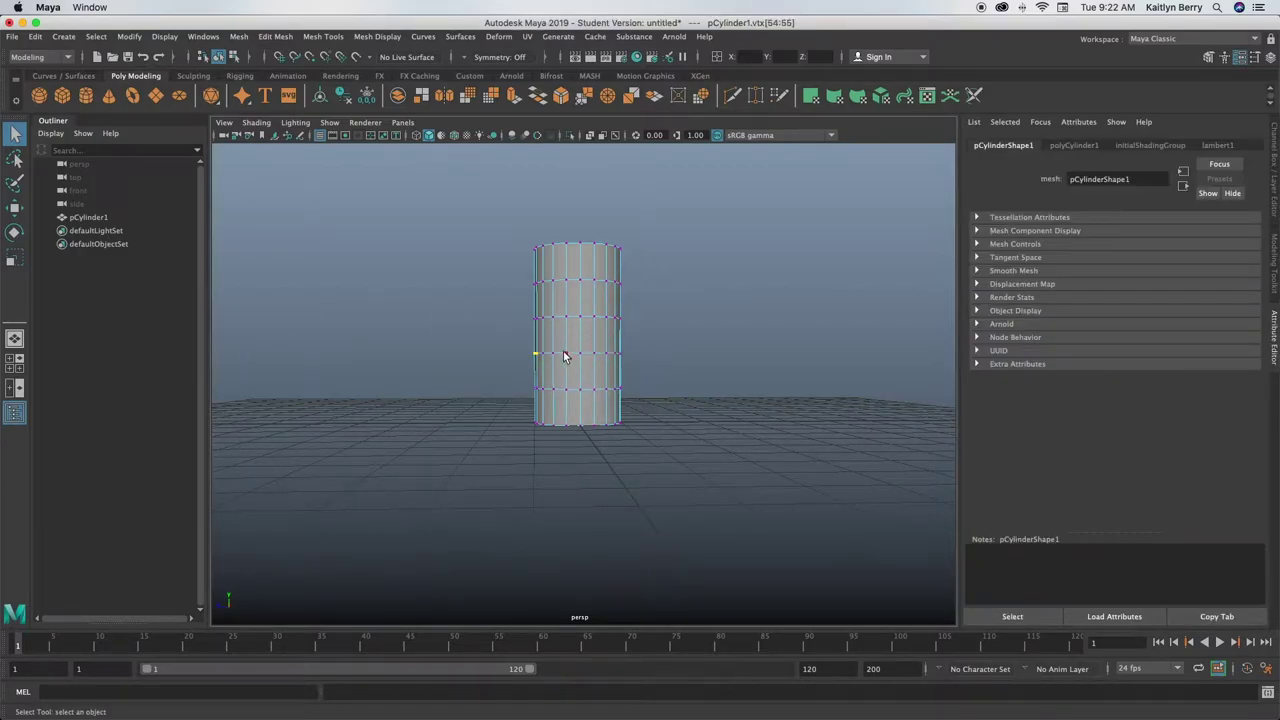
pyautogui.moveTo(502, 348); pyautogui.dragTo(733, 476)
pyautogui.keyDown('alt'); pyautogui.moveTo(460, 456); pyautogui.dragTo(358, 432); pyautogui.keyUp('alt')
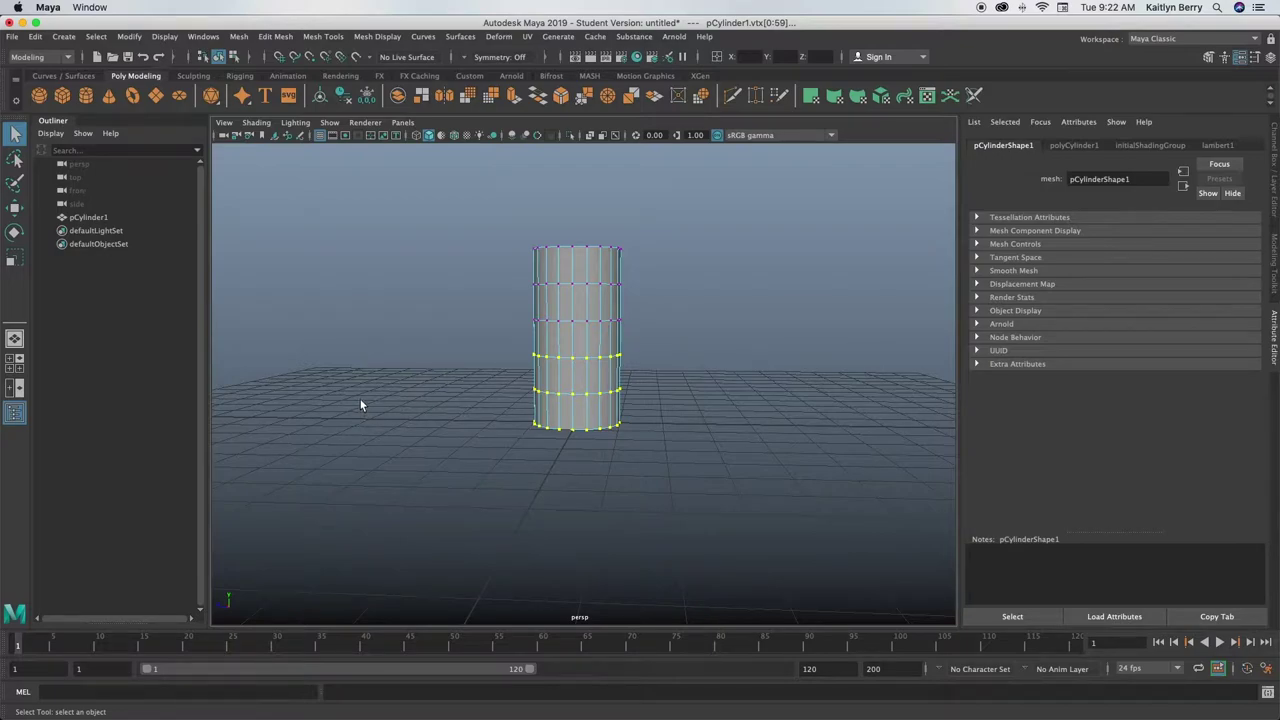
pyautogui.press('r')
pyautogui.keyDown('ctrl'); pyautogui.moveTo(578, 329); pyautogui.dragTo(579, 331); pyautogui.keyUp('ctrl')
# Scale the cylinder's two lowest vertex rows inward, and the bottom row further, to taper the cup.
pyautogui.moveTo(409, 365); pyautogui.dragTo(870, 510)
pyautogui.click(579, 346)
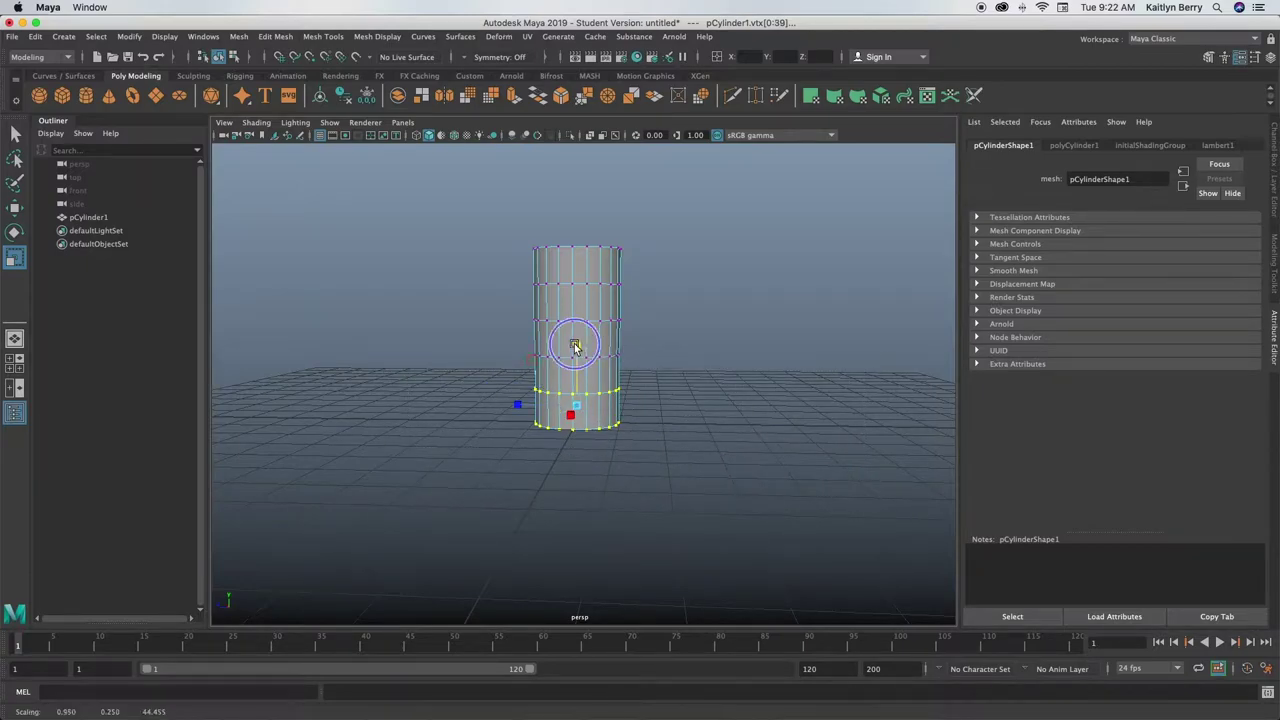
pyautogui.moveTo(389, 400); pyautogui.dragTo(545, 499)
pyautogui.click(572, 363)
# Scale the cylinder's top vertex row slightly outward to widen the cup's rim.
pyautogui.keyDown('alt'); pyautogui.moveTo(455, 375); pyautogui.dragTo(723, 306); pyautogui.keyUp('alt')
pyautogui.moveTo(520, 223); pyautogui.dragTo(697, 266)
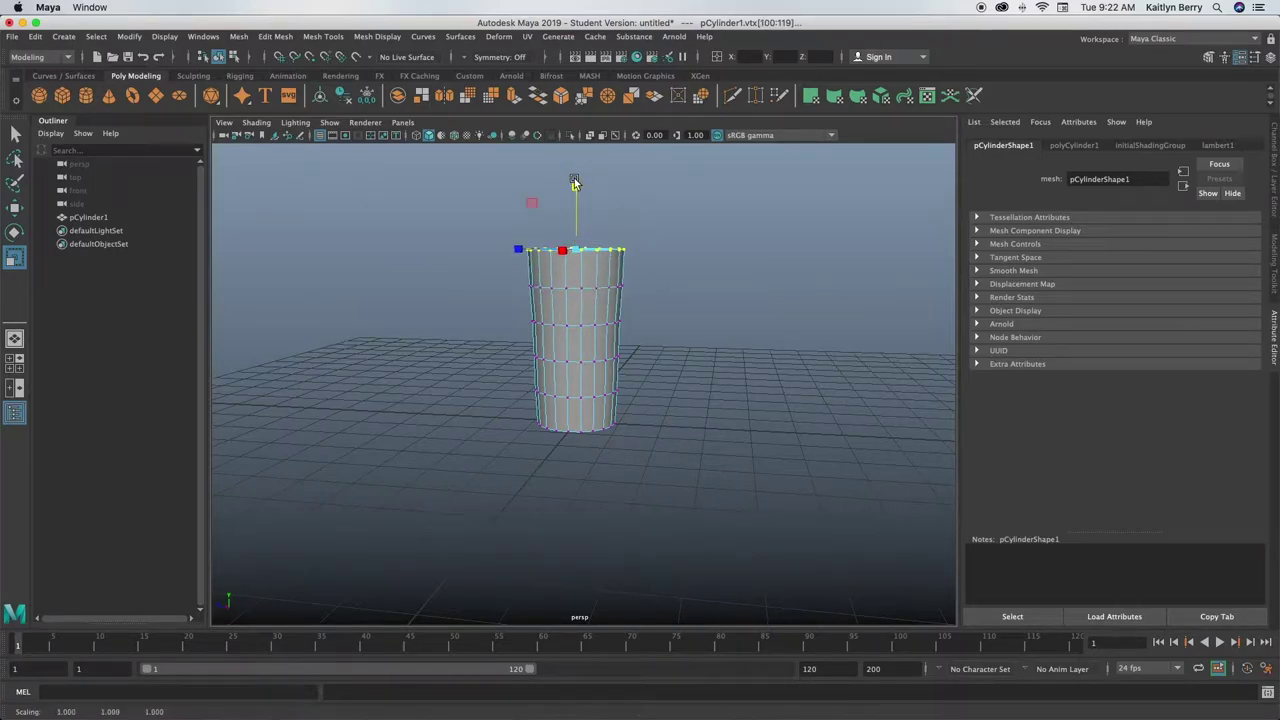
pyautogui.click(689, 340)
pyautogui.keyDown('alt'); pyautogui.moveTo(689, 340); pyautogui.dragTo(663, 361); pyautogui.keyUp('alt')
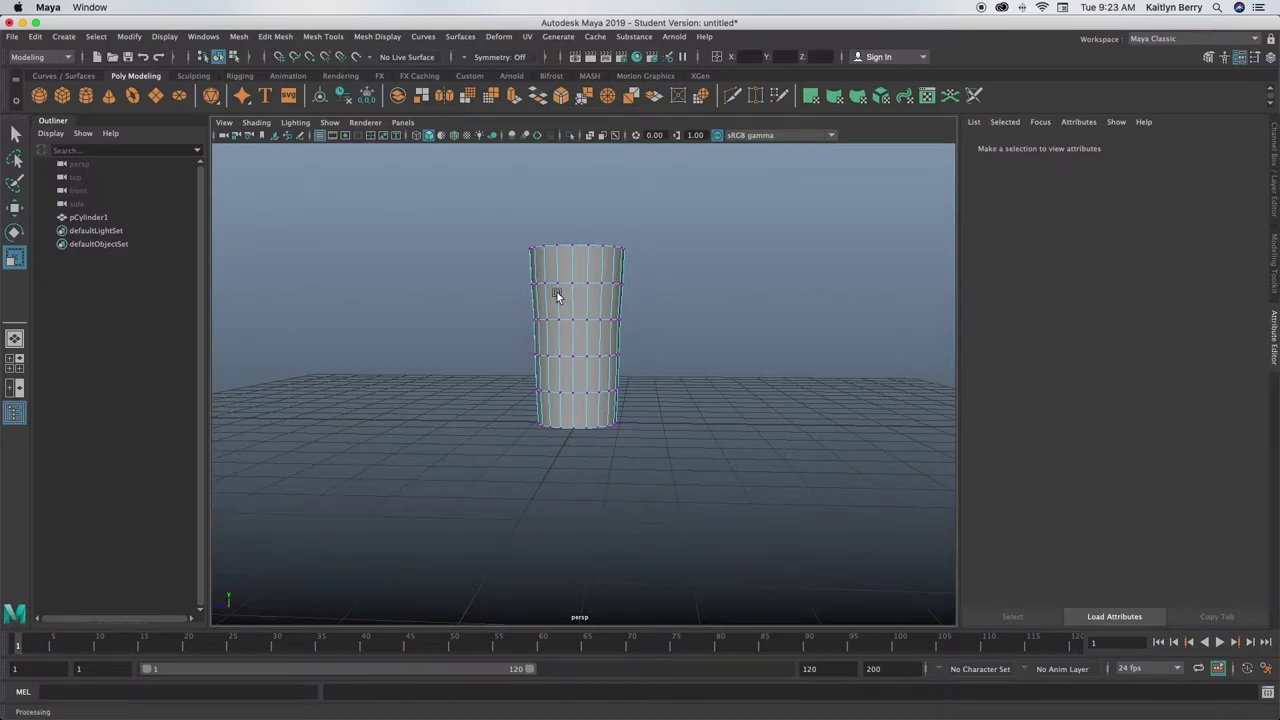
# Extrude the second and third face loops from the top of the cup together with a thickness of 0.07 to form the sleeve.
pyautogui.moveTo(573, 300); pyautogui.dragTo(571, 318, button='right')
pyautogui.press('q')
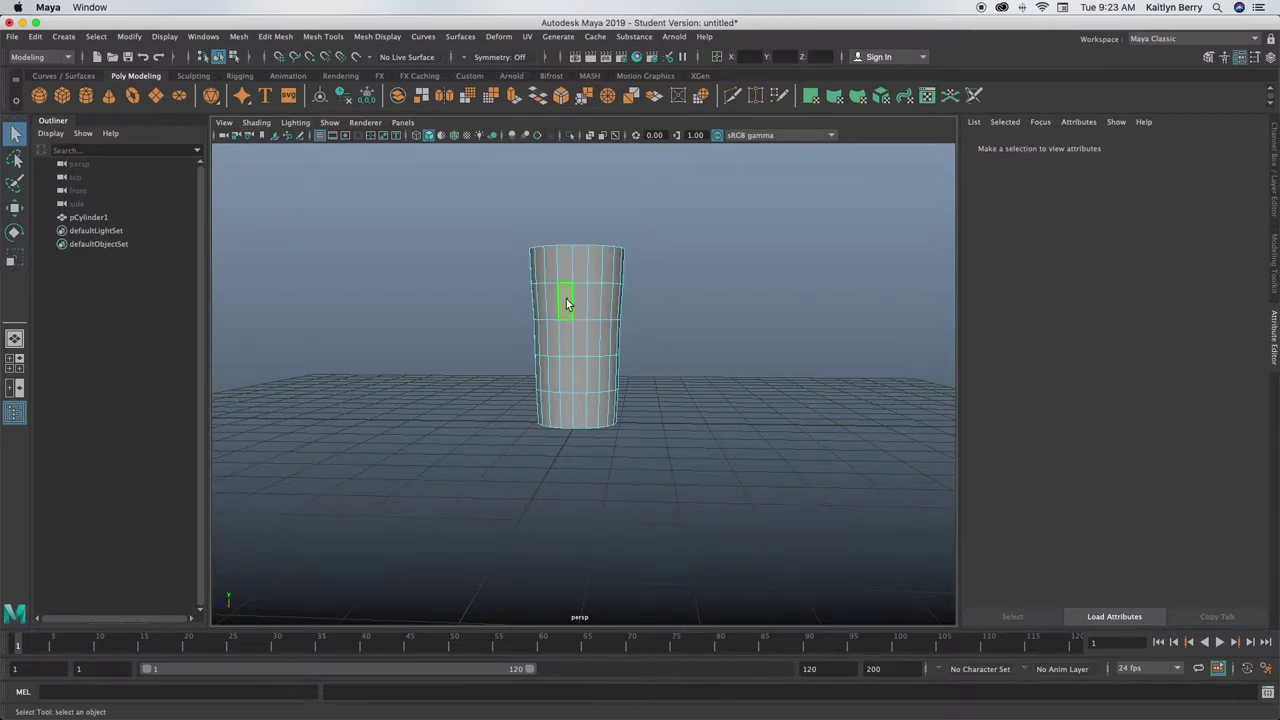
pyautogui.click(566, 299)
pyautogui.doubleClick(580, 303)
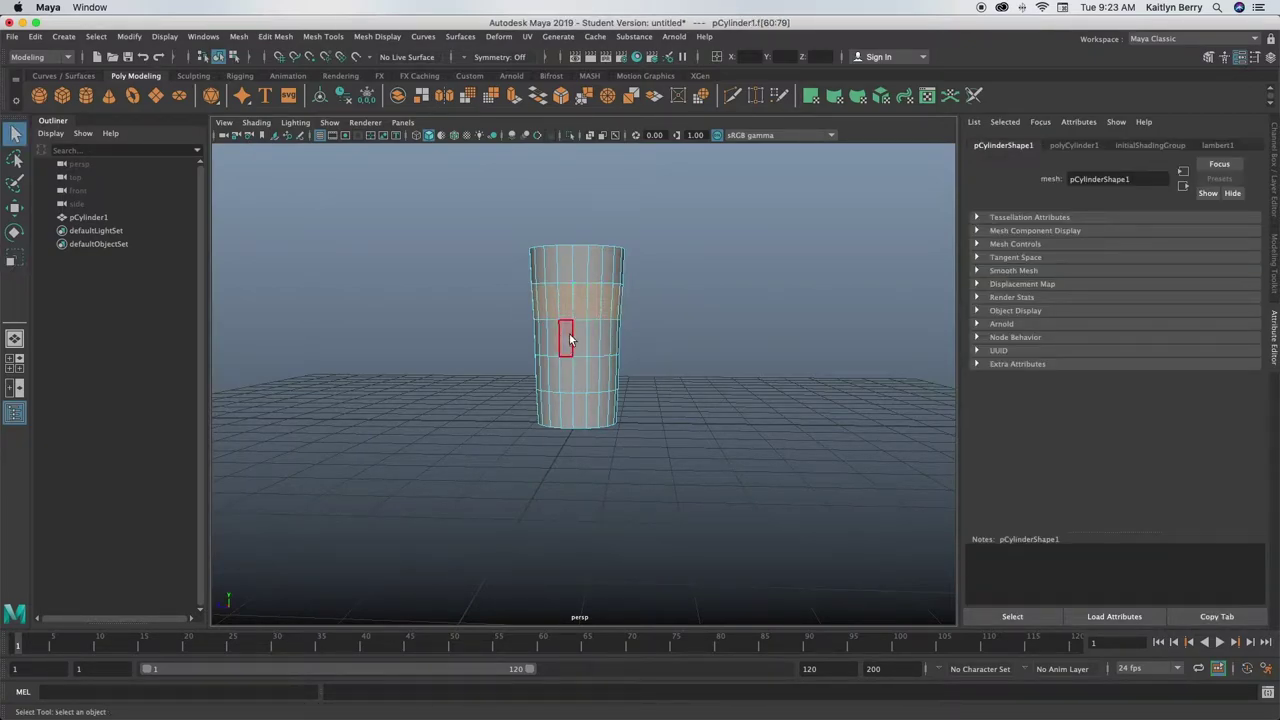
pyautogui.doubleClick(578, 340)
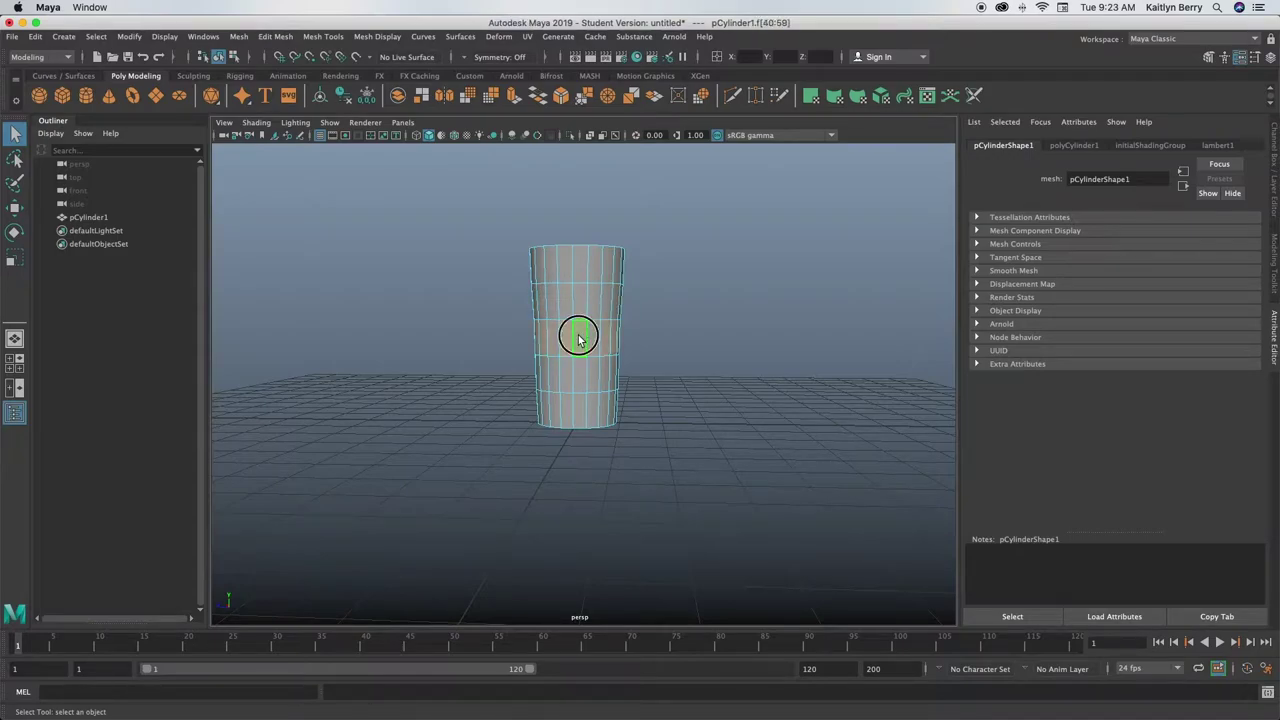
pyautogui.keyDown('shift'); pyautogui.doubleClick(566, 298); pyautogui.keyUp('shift')
pyautogui.keyDown('alt'); pyautogui.moveTo(743, 354); pyautogui.dragTo(634, 383); pyautogui.keyUp('alt')
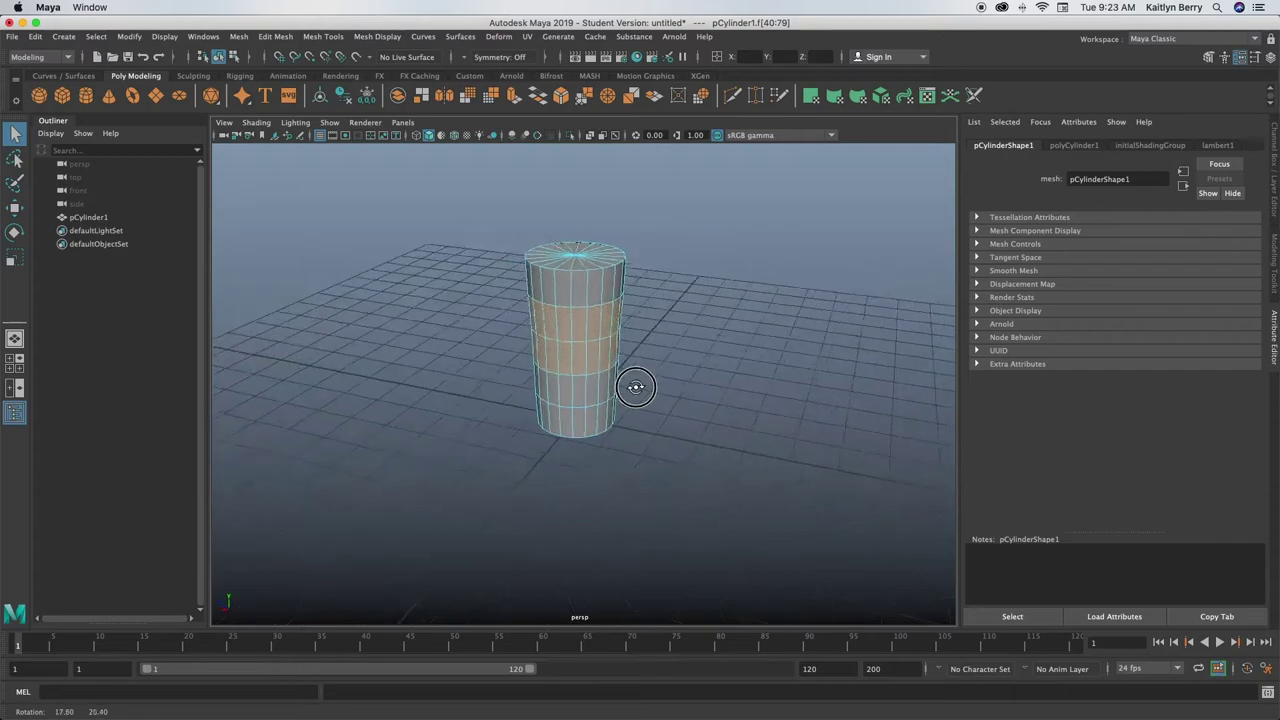
pyautogui.hotkey('ctrl', 'e')
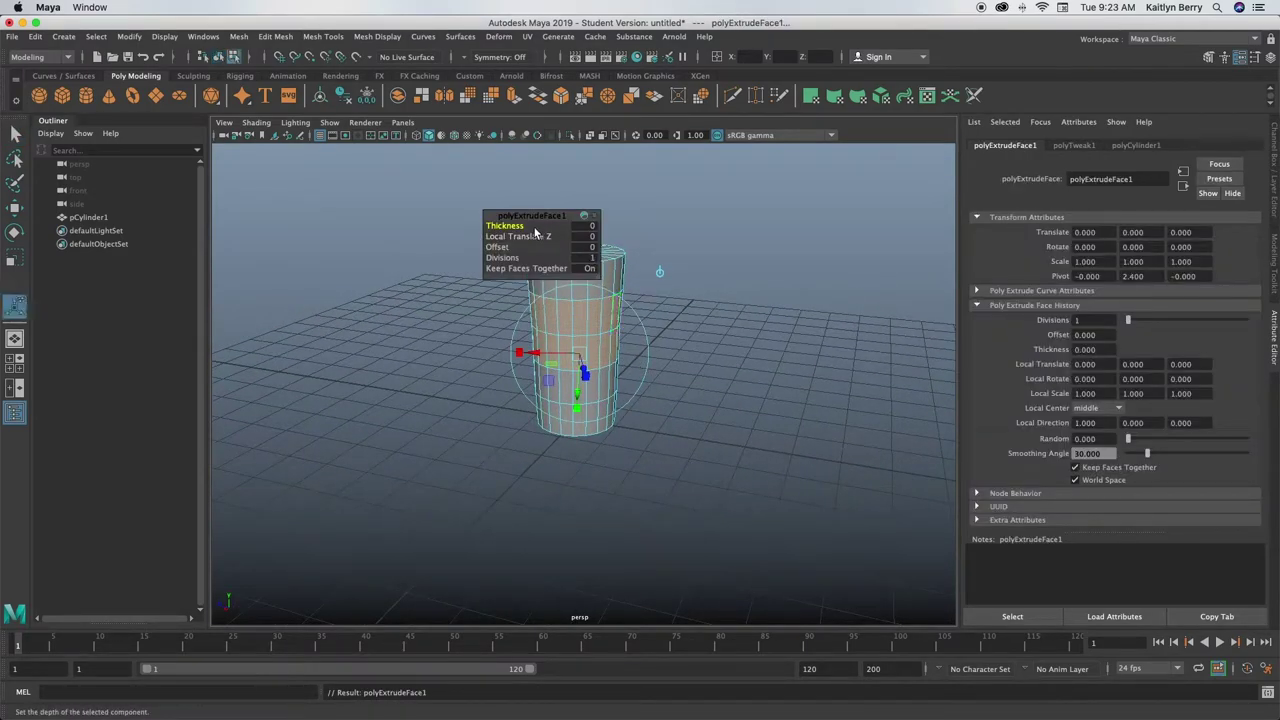
pyautogui.click(514, 227)
pyautogui.moveTo(514, 227); pyautogui.dragTo(521, 227, button='middle')
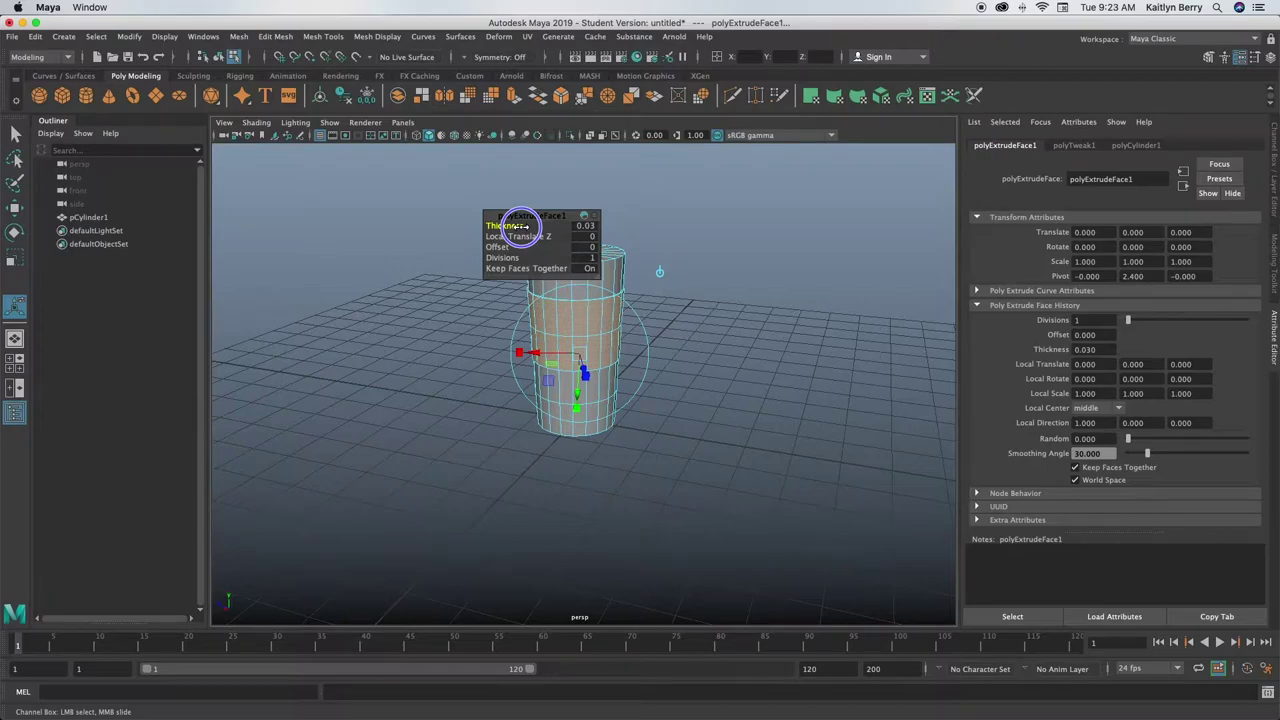
pyautogui.moveTo(521, 227); pyautogui.dragTo(524, 227, button='middle')
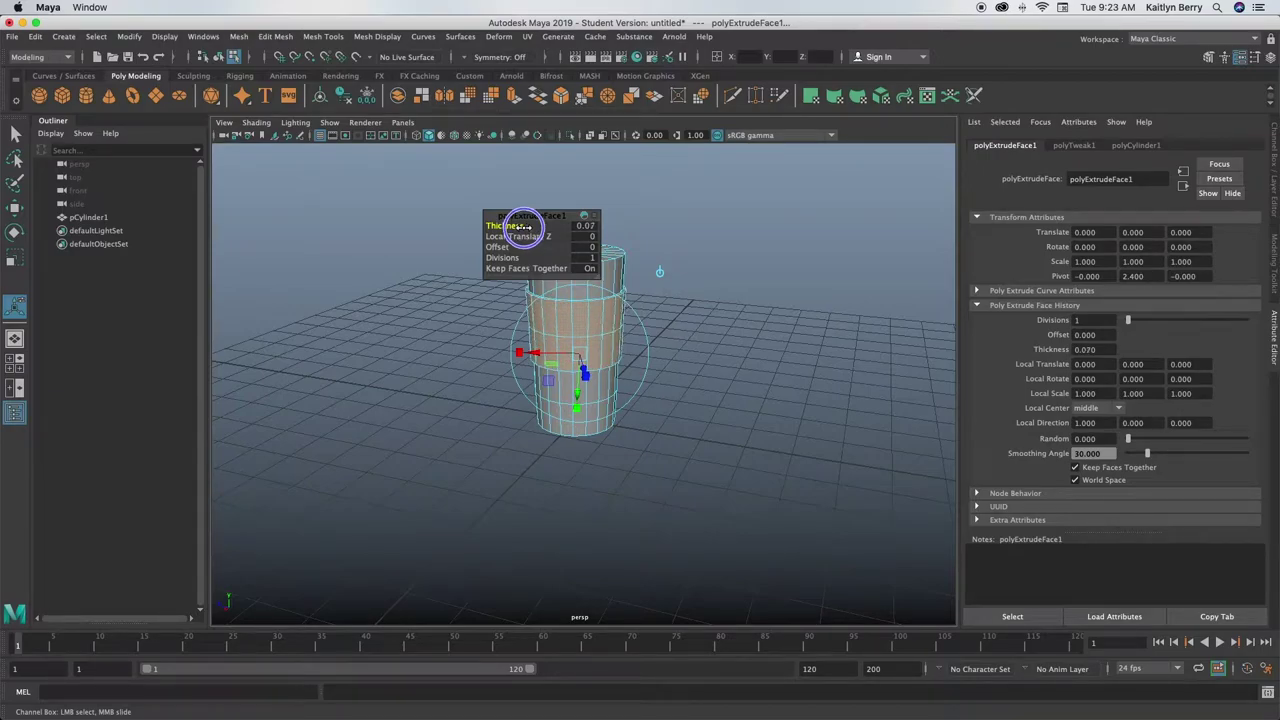
pyautogui.keyDown('alt'); pyautogui.moveTo(522, 227); pyautogui.dragTo(641, 411); pyautogui.keyUp('alt')
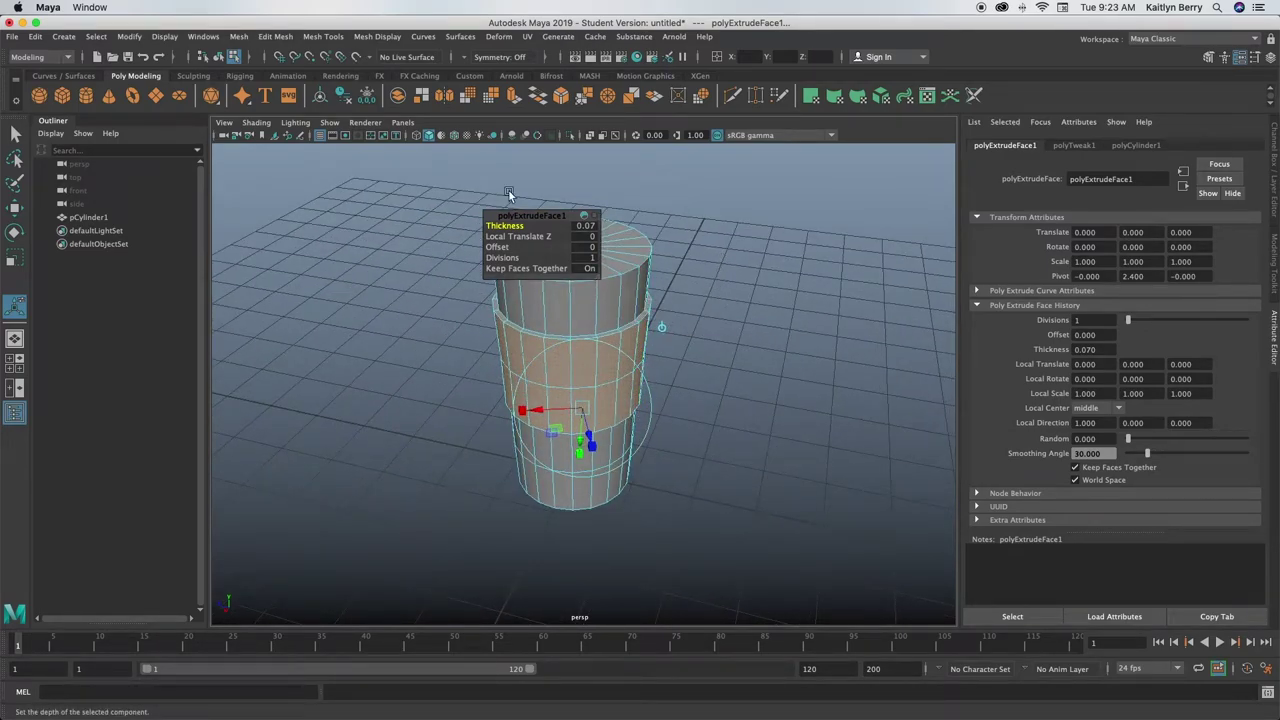
pyautogui.press('3')
pyautogui.press('1')
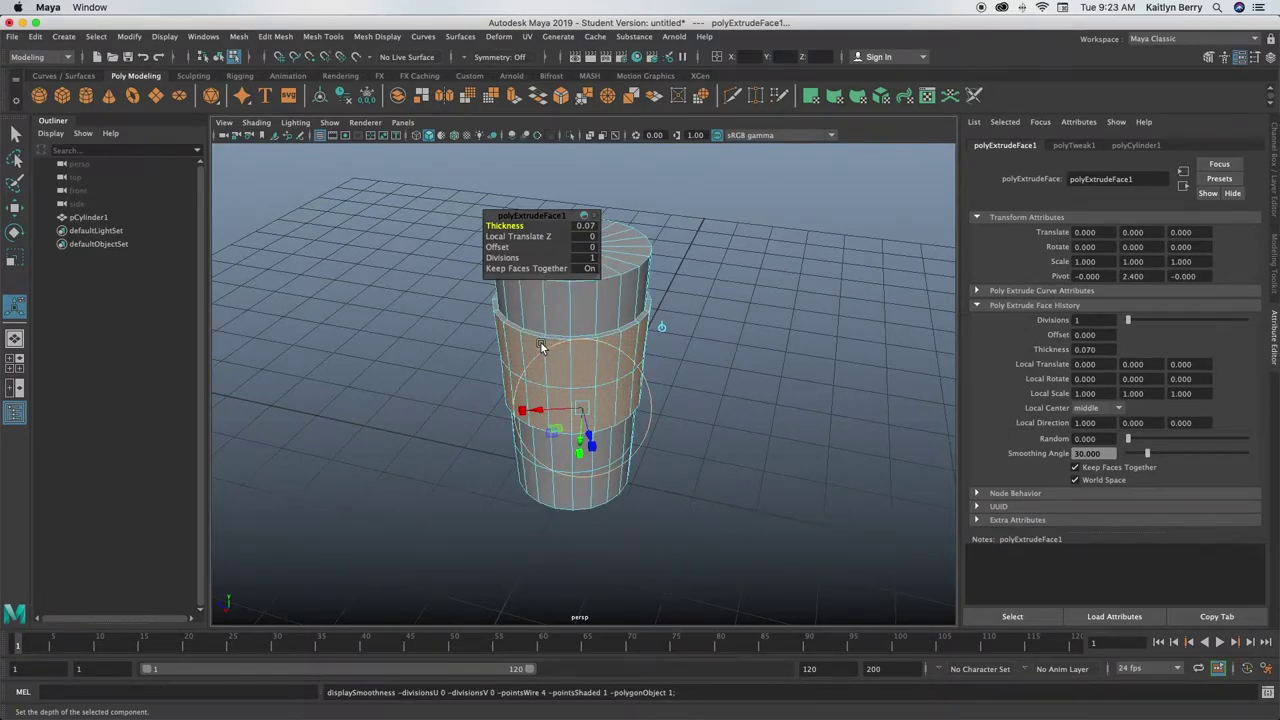
pyautogui.click(682, 229)
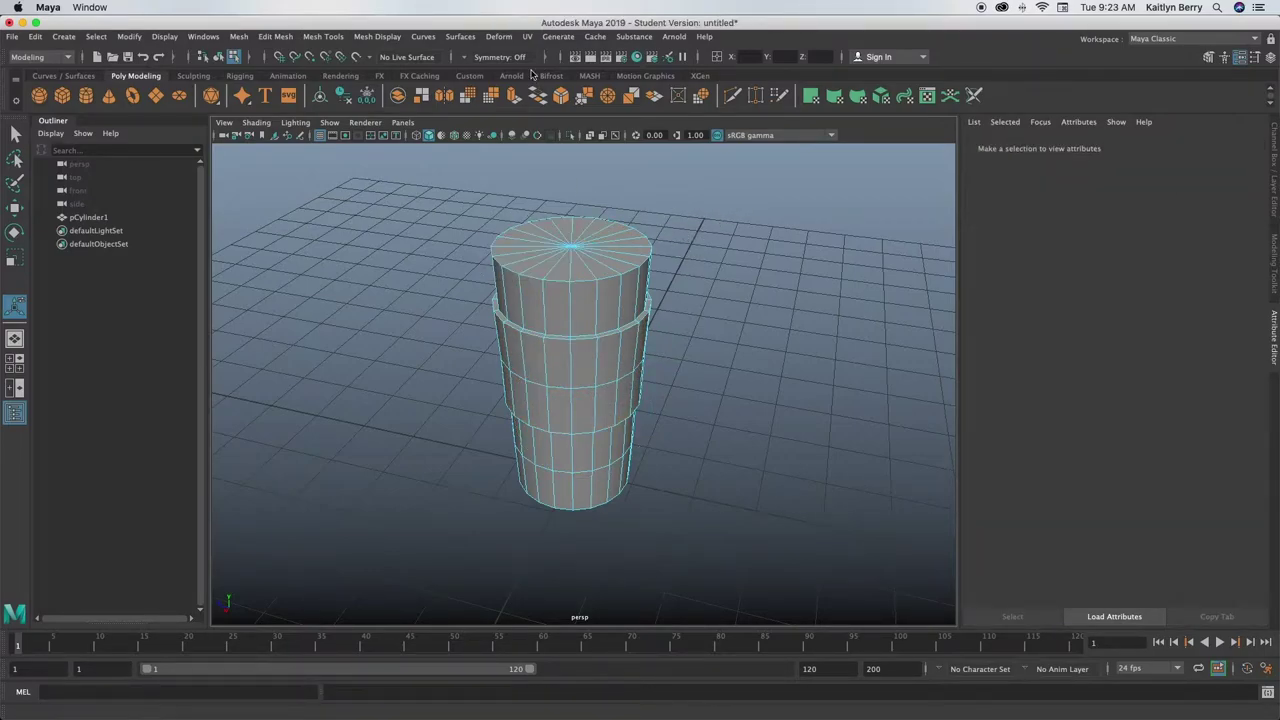
# Delete the faces of the cup's top cap to open it.
pyautogui.click(465, 95)
pyautogui.moveTo(574, 244); pyautogui.dragTo(580, 280, button='right')
pyautogui.moveTo(604, 234)
pyautogui.mouseDown()
pyautogui.moveTo(551, 234)
pyautogui.moveTo(588, 260)
pyautogui.moveTo(604, 252)
pyautogui.mouseUp()
pyautogui.press('Delete')
# Extrude the whole cup with a small thickness to give it solid walls.
pyautogui.moveTo(604, 257); pyautogui.dragTo(652, 250, button='right')
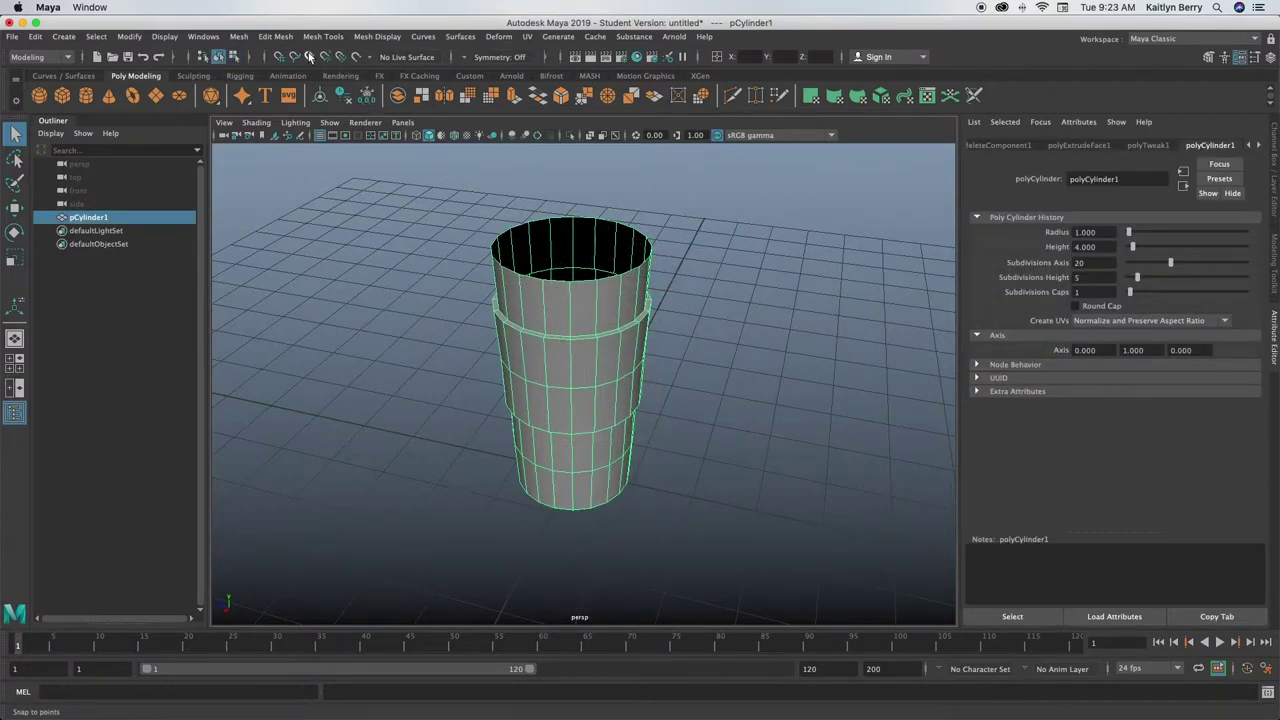
pyautogui.hotkey('ctrl', 'e')
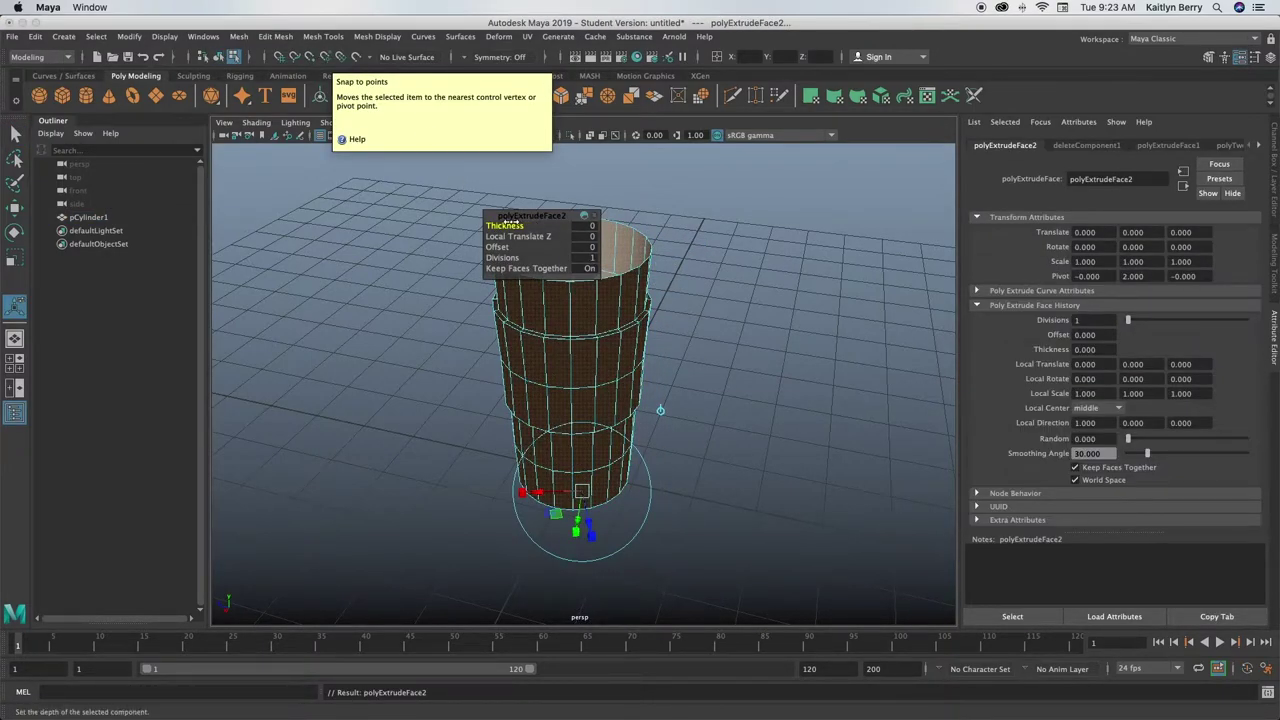
pyautogui.moveTo(508, 226); pyautogui.dragTo(520, 228)
pyautogui.click(694, 346)
# Raise the cup's inner floor faces slightly above the outer base using wireframe display, and restore shaded display.
pyautogui.keyDown('alt'); pyautogui.moveTo(694, 346); pyautogui.dragTo(538, 182); pyautogui.keyUp('alt')
pyautogui.click(417, 136)
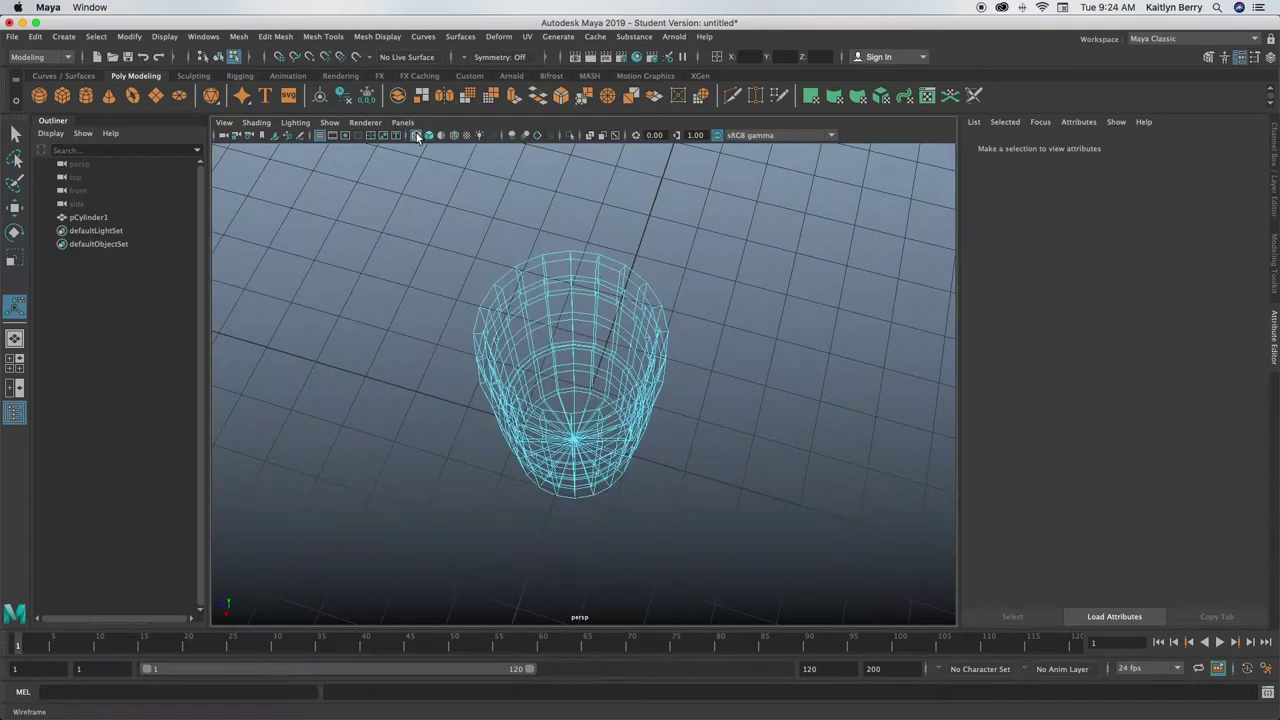
pyautogui.keyDown('alt'); pyautogui.moveTo(571, 491); pyautogui.dragTo(586, 424); pyautogui.keyUp('alt')
pyautogui.press('q')
pyautogui.keyDown('alt'); pyautogui.moveTo(652, 564); pyautogui.dragTo(646, 463); pyautogui.keyUp('alt')
pyautogui.press('w')
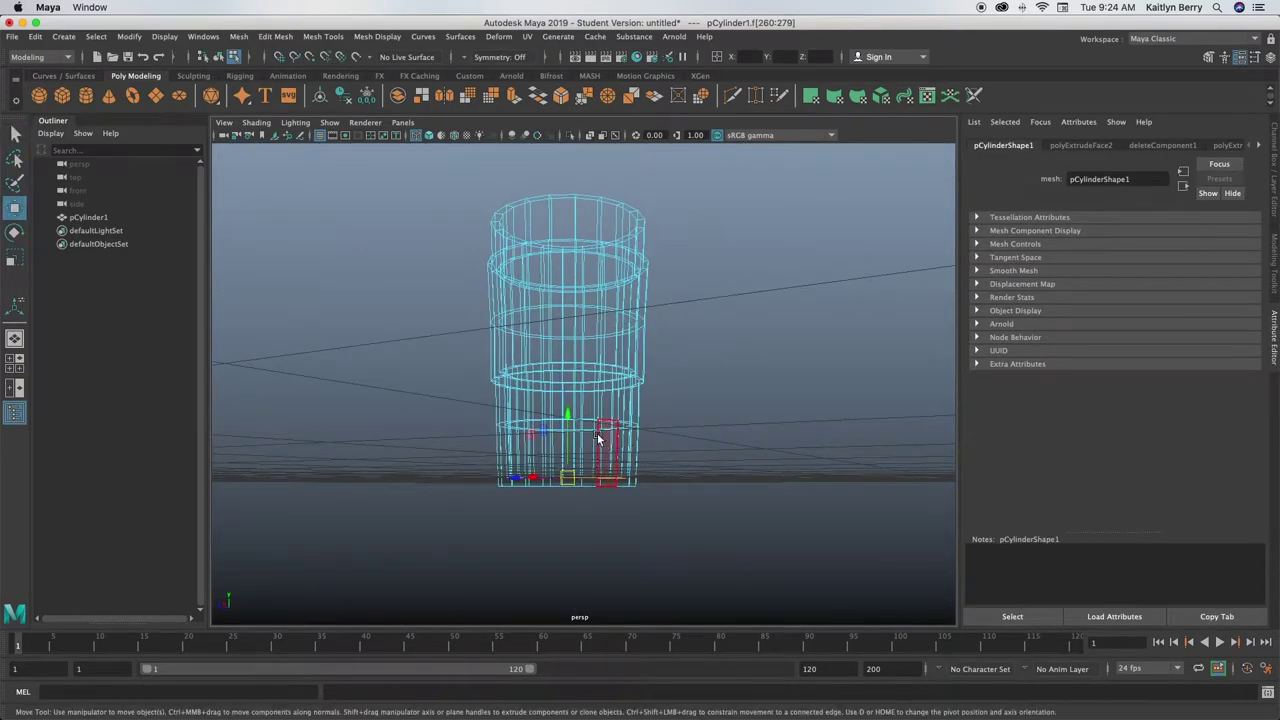
pyautogui.moveTo(570, 416); pyautogui.dragTo(570, 410)
pyautogui.keyDown('alt'); pyautogui.moveTo(533, 505); pyautogui.dragTo(578, 470); pyautogui.keyUp('alt')
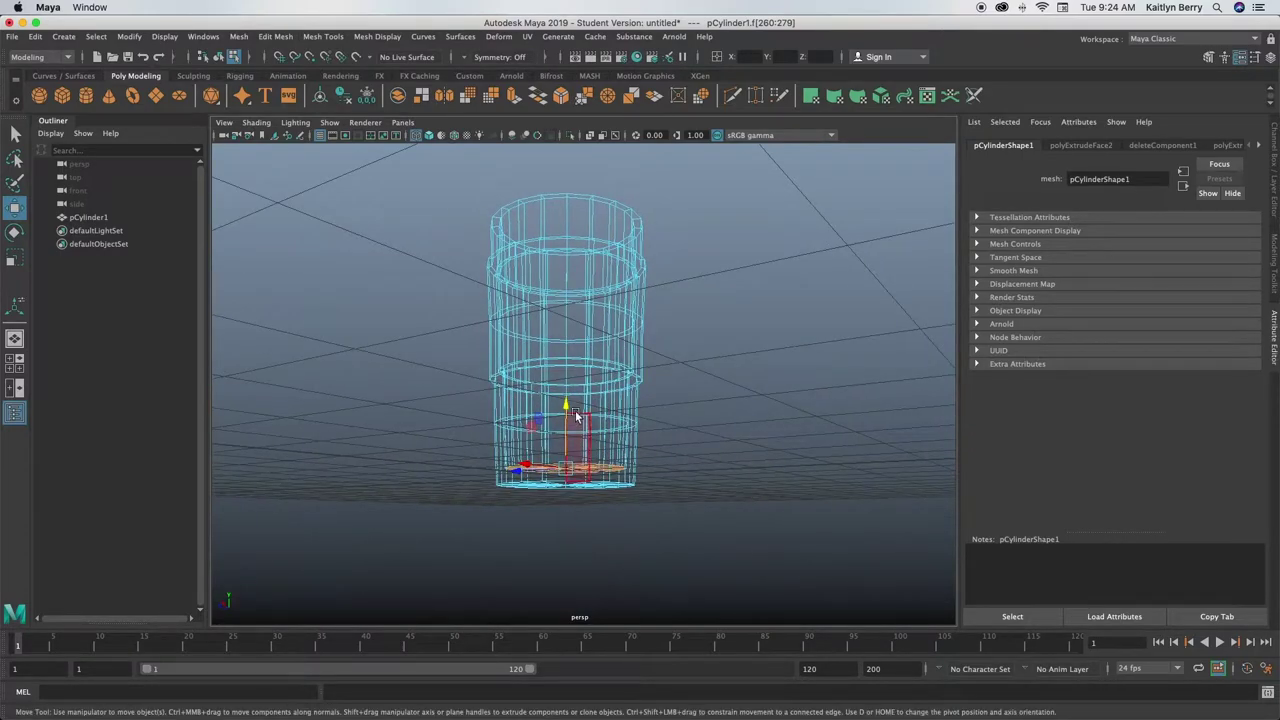
pyautogui.click(431, 137)
pyautogui.keyDown('alt'); pyautogui.moveTo(727, 457); pyautogui.dragTo(690, 450); pyautogui.keyUp('alt')
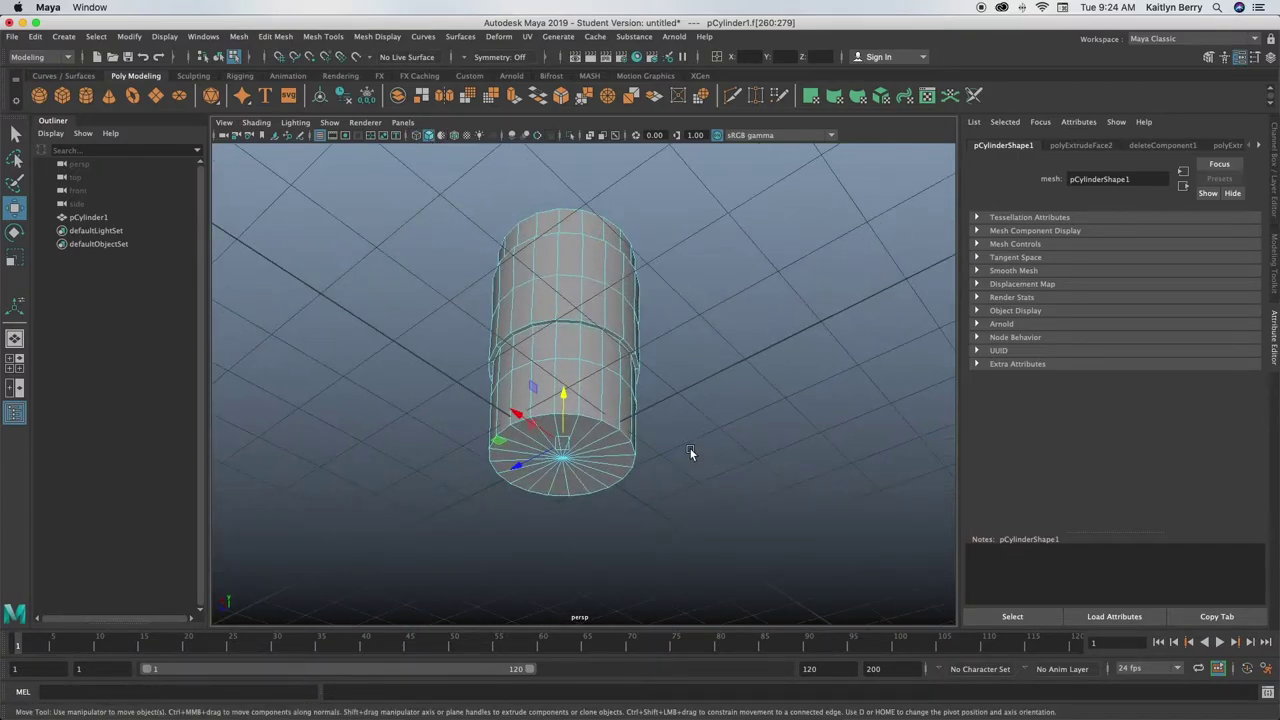
# Extrude the cup's underside faces with an offset of 0.1.
pyautogui.click(689, 450)
pyautogui.press('q')
pyautogui.moveTo(582, 456)
pyautogui.mouseDown()
pyautogui.moveTo(561, 443)
pyautogui.moveTo(585, 478)
pyautogui.moveTo(570, 485)
pyautogui.moveTo(528, 465)
pyautogui.moveTo(543, 457)
pyautogui.mouseUp()
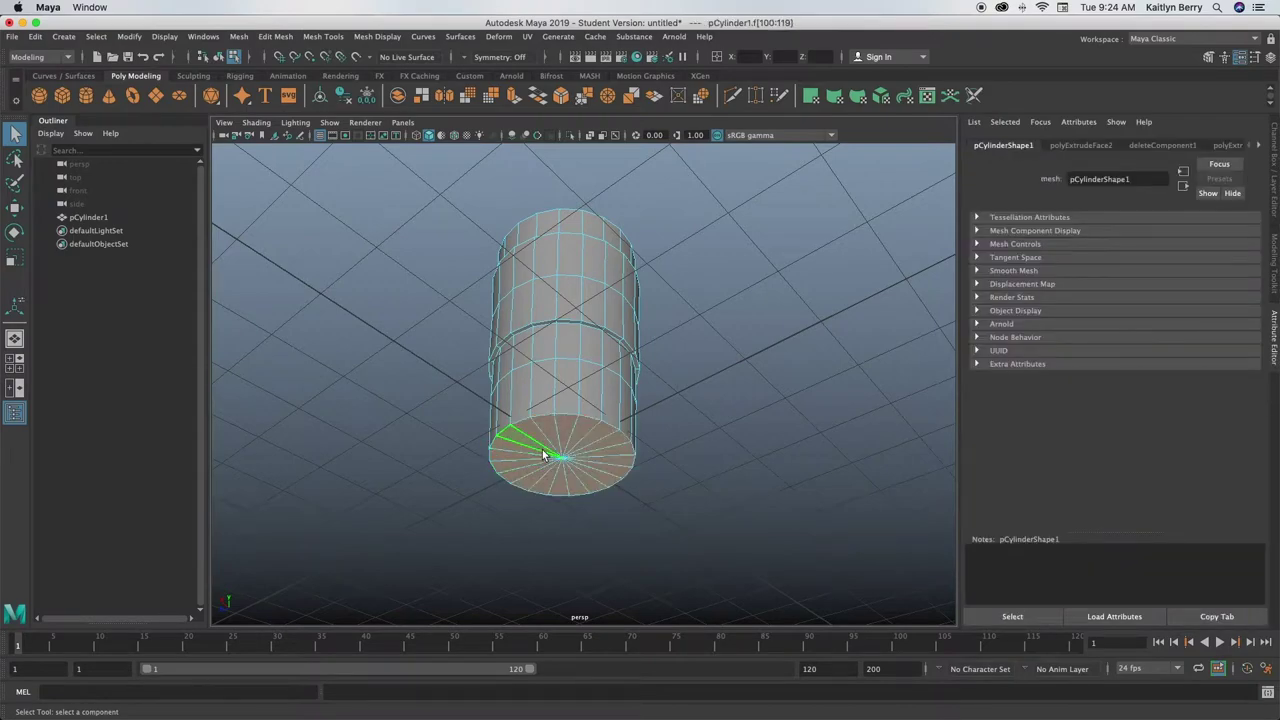
pyautogui.hotkey('ctrl', 'e')
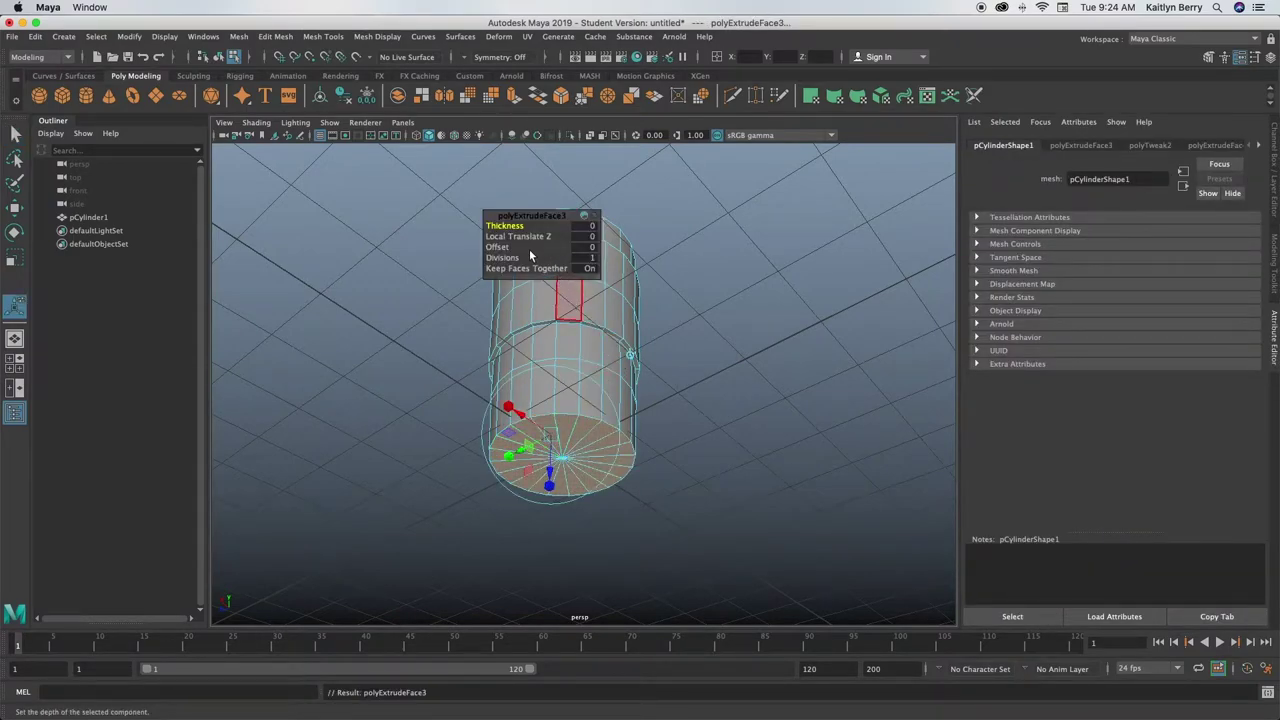
pyautogui.moveTo(500, 247); pyautogui.dragTo(511, 247)
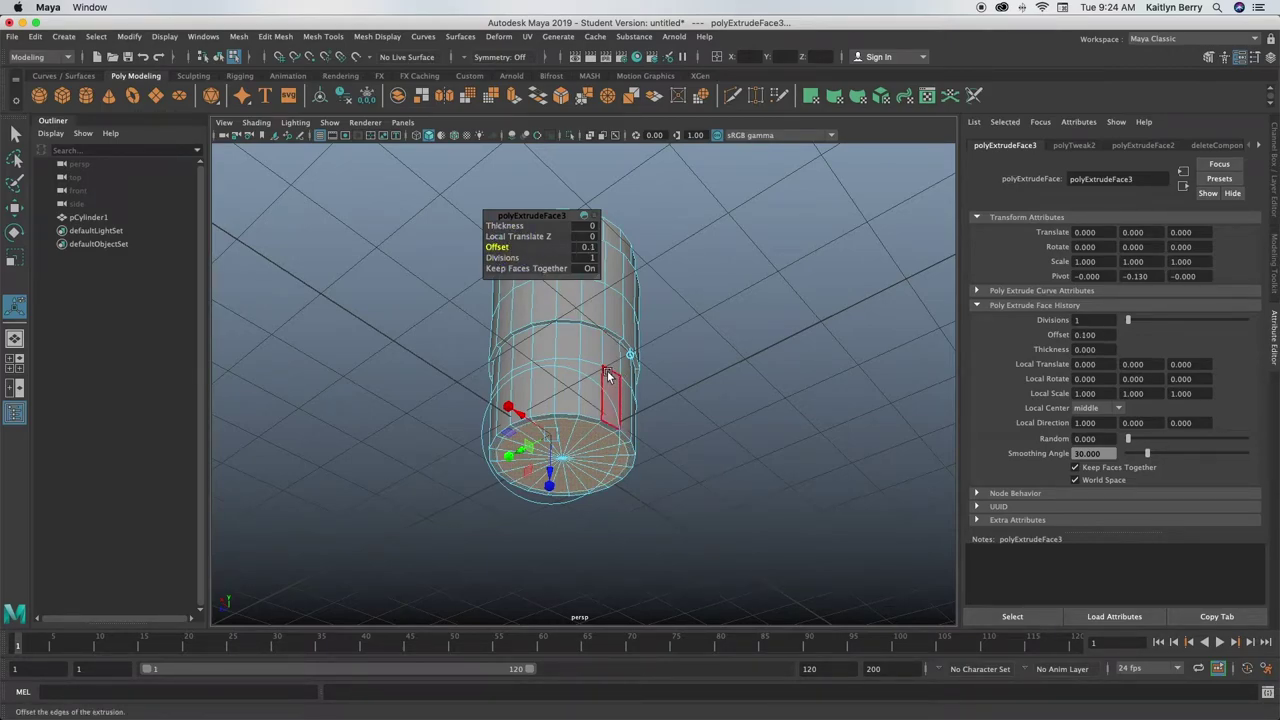
# Extrude the cup's underside faces again and recess them with a Local Translate Z of about -0.09.
pyautogui.hotkey('ctrl', 'e')
pyautogui.moveTo(549, 470); pyautogui.dragTo(550, 468)
pyautogui.keyDown('alt'); pyautogui.moveTo(692, 399); pyautogui.dragTo(648, 426); pyautogui.keyUp('alt')
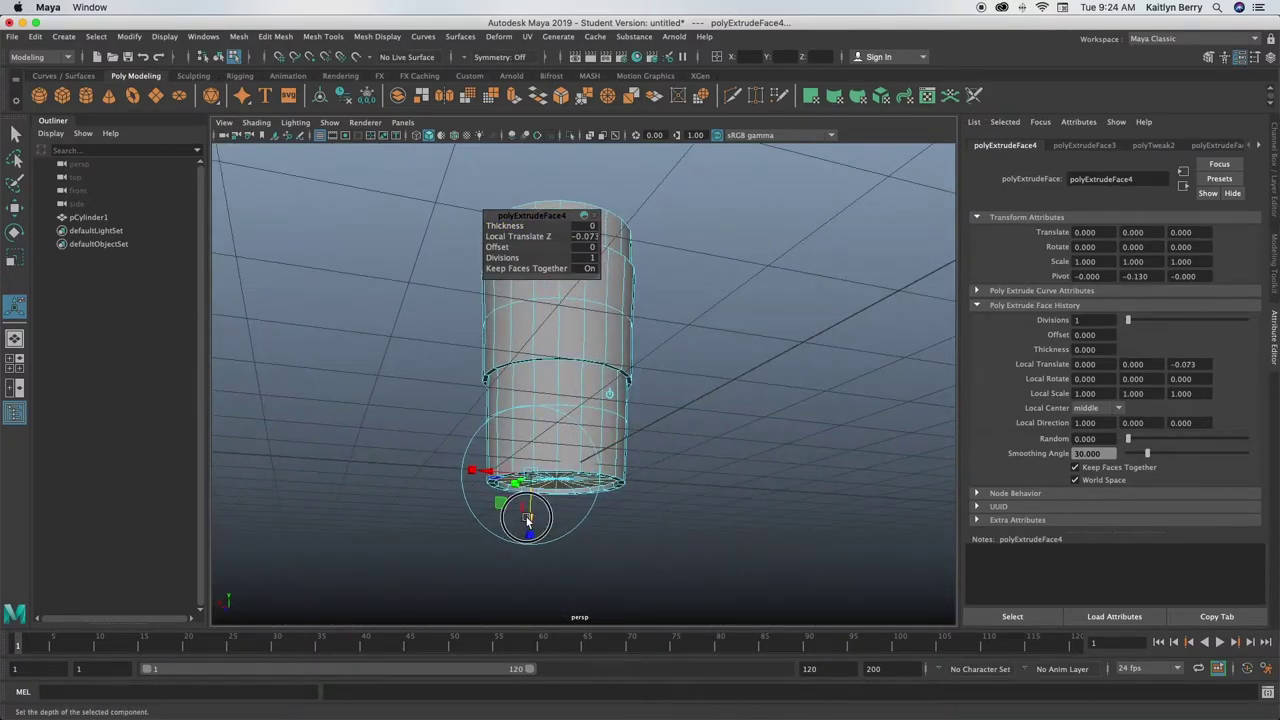
pyautogui.moveTo(540, 503); pyautogui.dragTo(548, 488)
pyautogui.press('3')
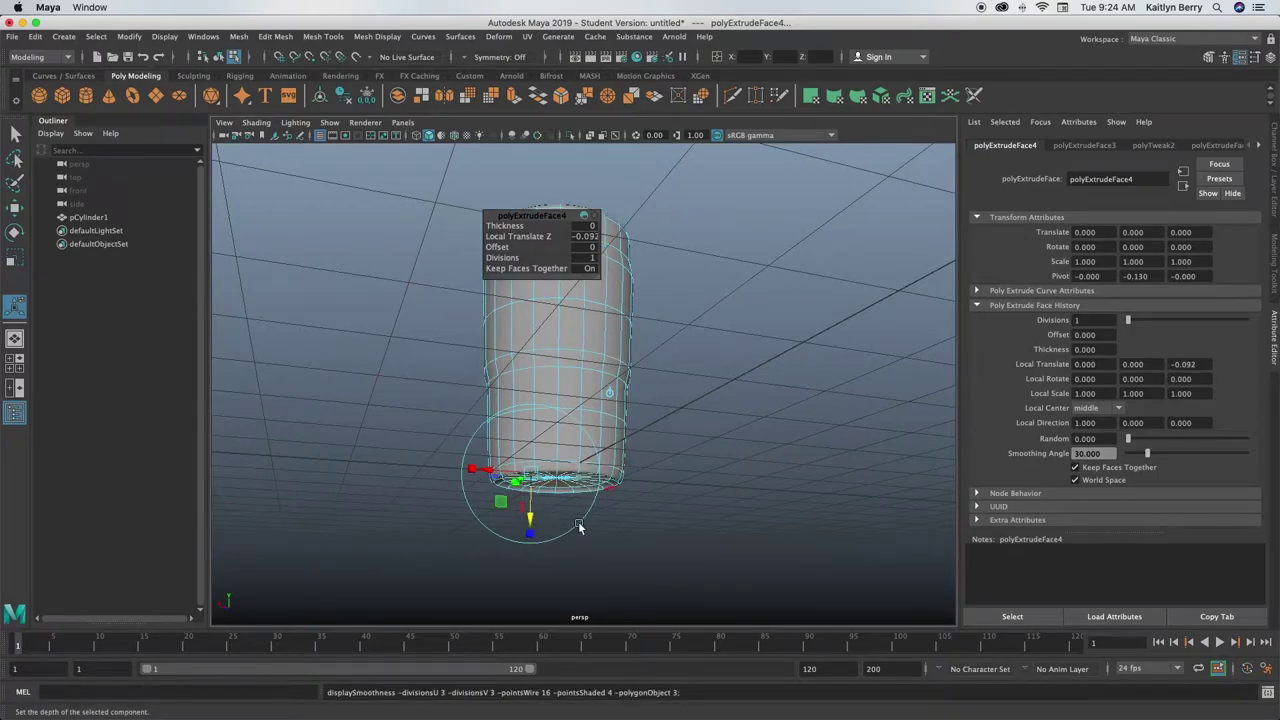
pyautogui.click(802, 385)
pyautogui.keyDown('alt'); pyautogui.moveTo(802, 385); pyautogui.dragTo(724, 486); pyautogui.keyUp('alt')
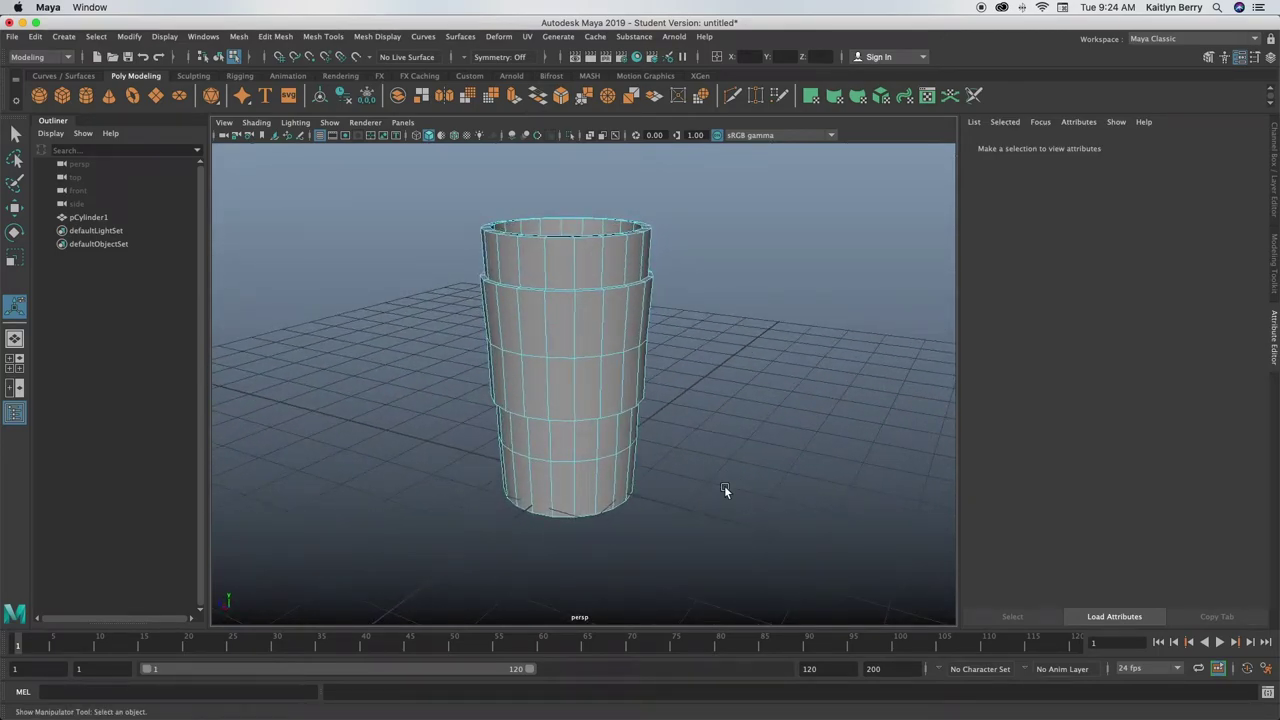
# Bevel the edge loops around the sleeve's upper and lower borders with 2 segments.
pyautogui.moveTo(606, 262); pyautogui.dragTo(606, 228, button='right')
pyautogui.doubleClick(610, 288)
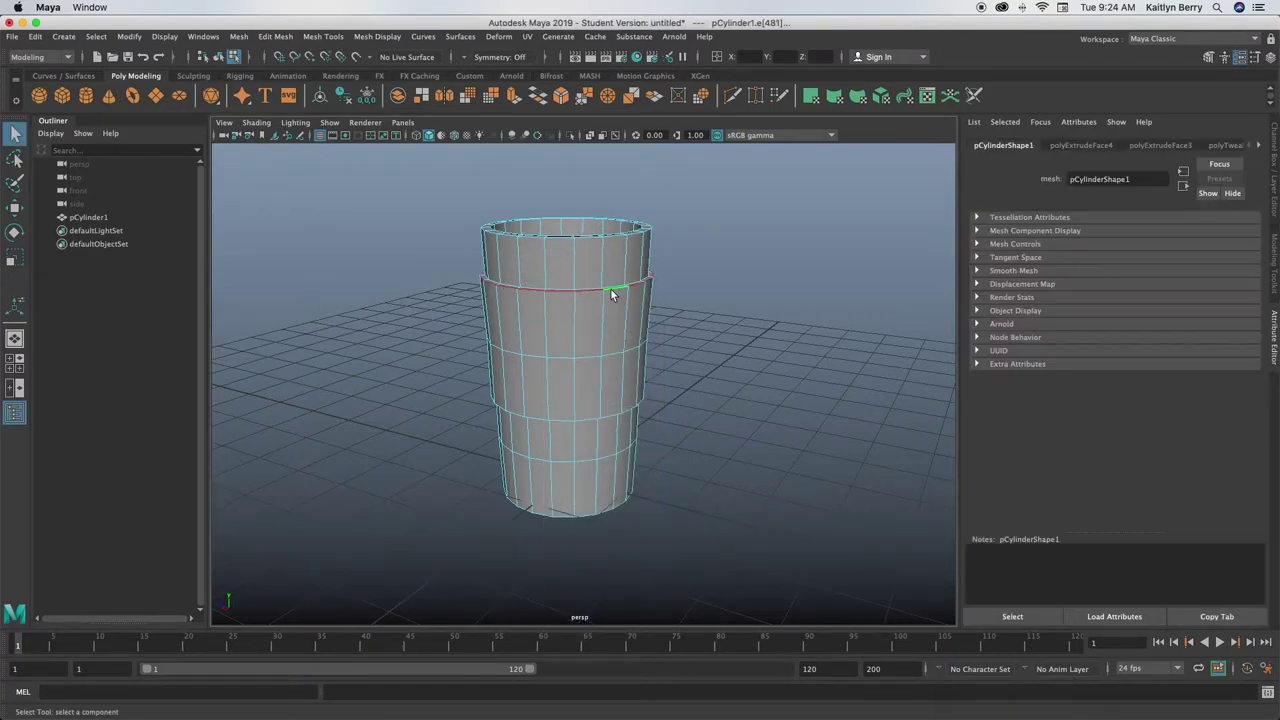
pyautogui.keyDown('shift'); pyautogui.doubleClick(612, 414); pyautogui.keyUp('shift')
pyautogui.keyDown('alt'); pyautogui.moveTo(585, 295); pyautogui.dragTo(601, 354); pyautogui.keyUp('alt')
pyautogui.keyDown('shift'); pyautogui.doubleClick(588, 325); pyautogui.keyUp('shift')
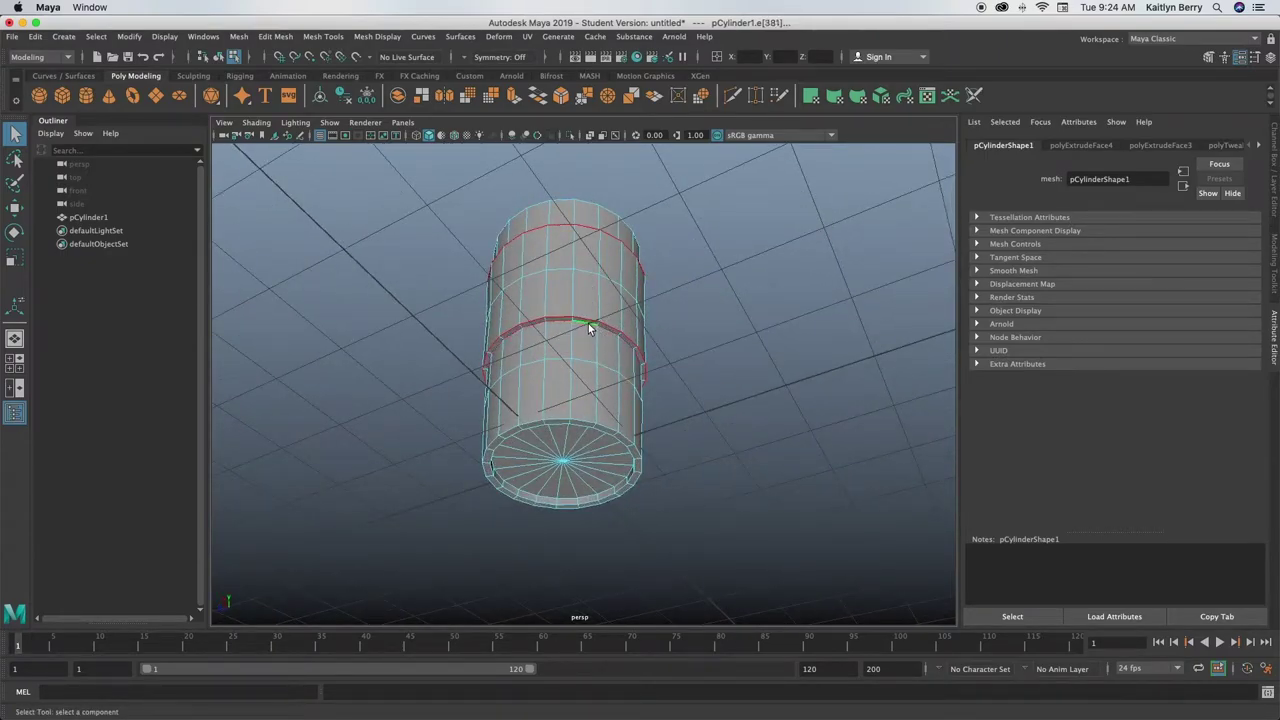
pyautogui.hotkey('ctrl', 'b')
pyautogui.click(557, 237)
pyautogui.write('2')
pyautogui.press('Return')
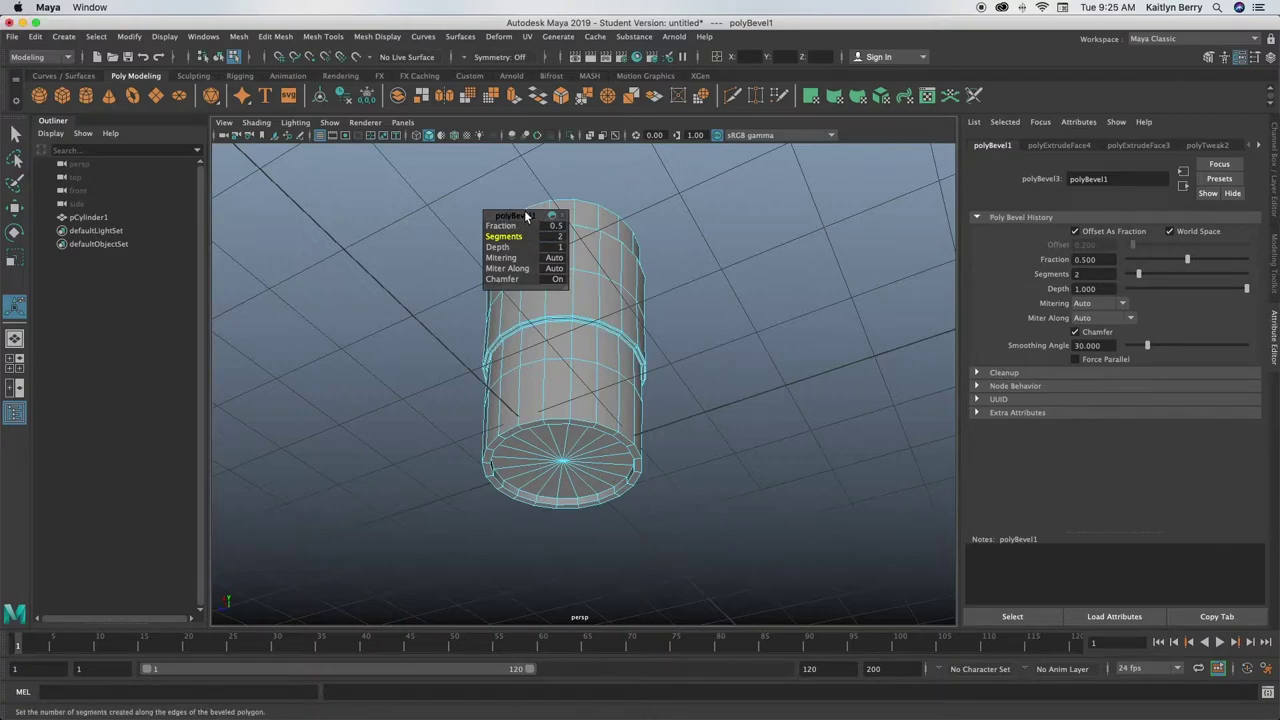
# Compare the cup's smoothed and unsmoothed display, and return to object selection with nothing selected.
pyautogui.press('2')
pyautogui.press('3')
pyautogui.press('1')
pyautogui.press('3')
pyautogui.keyDown('alt'); pyautogui.moveTo(593, 298); pyautogui.dragTo(623, 366); pyautogui.keyUp('alt')
pyautogui.moveTo(589, 337); pyautogui.dragTo(656, 316, button='right')
pyautogui.click(766, 246)
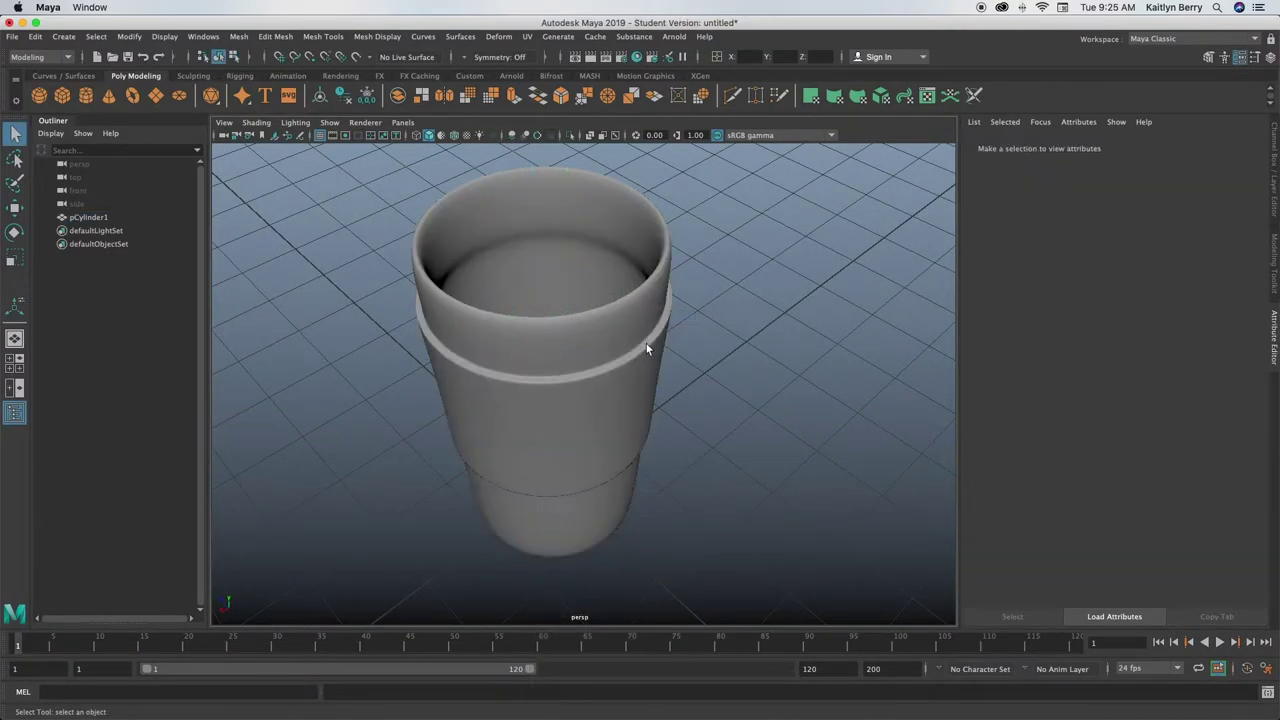
# Bevel the edge loops around the cup's top rim with 2 segments and check the rim in smooth preview.
pyautogui.click(573, 330)
pyautogui.rightClick(572, 320)
pyautogui.press('1')
pyautogui.rightClick(572, 318)
pyautogui.moveTo(572, 318); pyautogui.dragTo(571, 283, button='right')
pyautogui.doubleClick(575, 312)
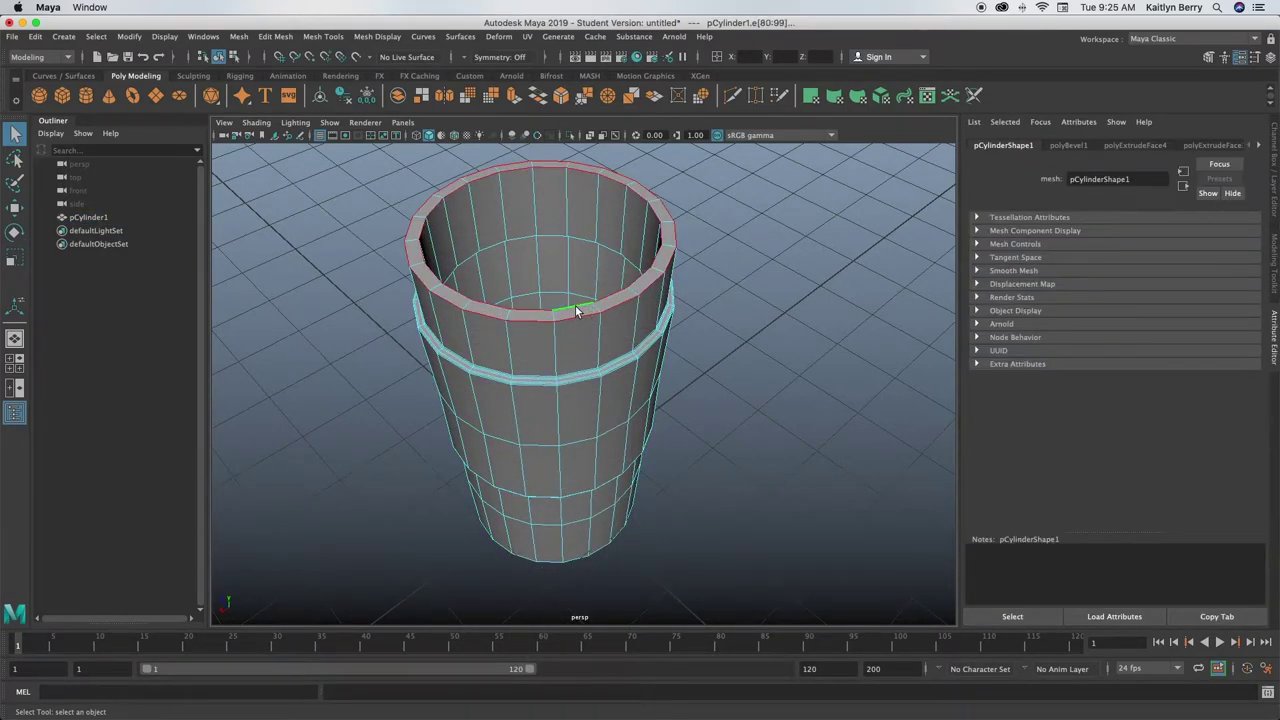
pyautogui.hotkey('ctrl', 'b')
pyautogui.click(550, 238)
pyautogui.write('2')
pyautogui.press('Return')
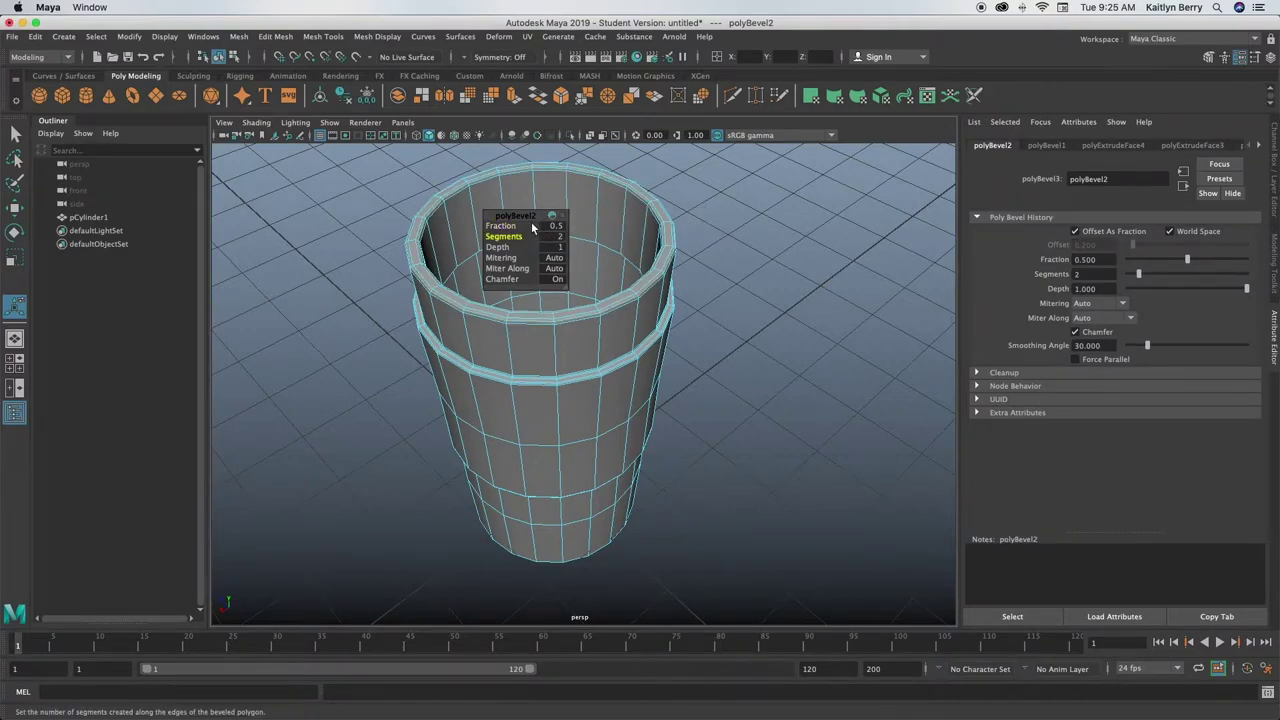
pyautogui.press('3')
pyautogui.press('1')
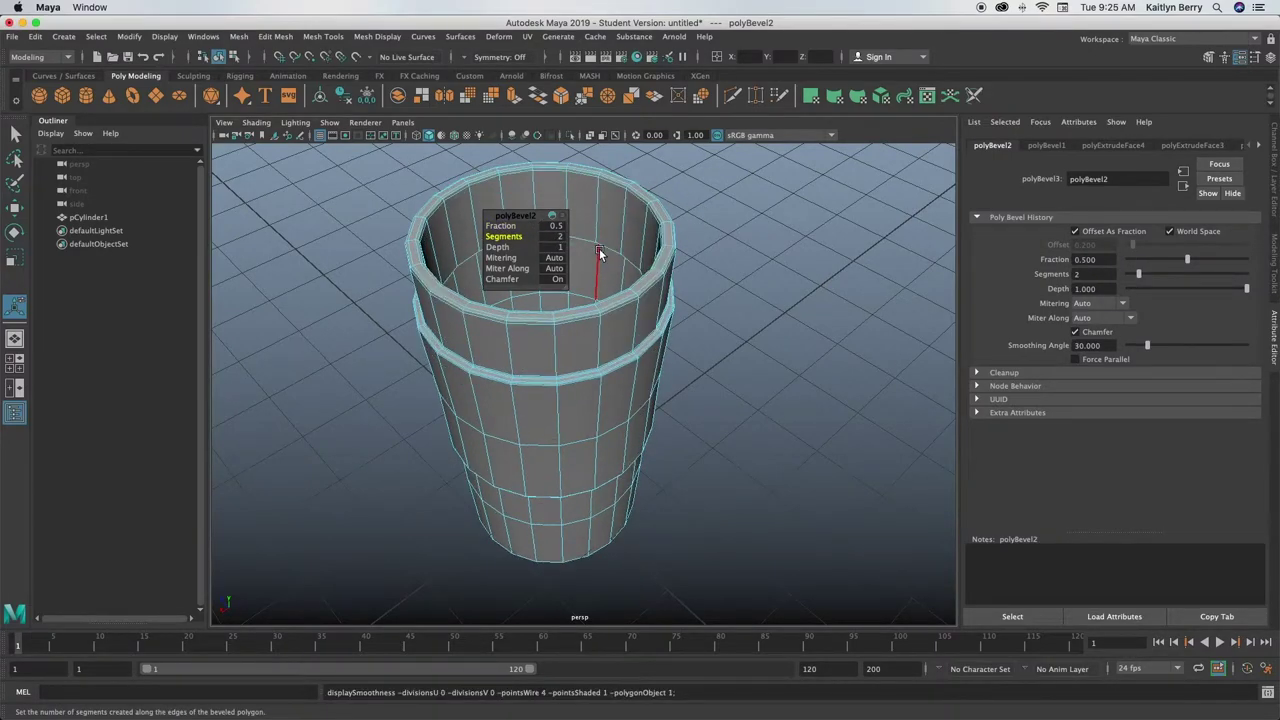
# Bevel the edge loops around the cup's base rim with 2 segments and show the cup smoothed in object mode.
pyautogui.keyDown('alt'); pyautogui.moveTo(600, 400); pyautogui.dragTo(602, 368); pyautogui.keyUp('alt')
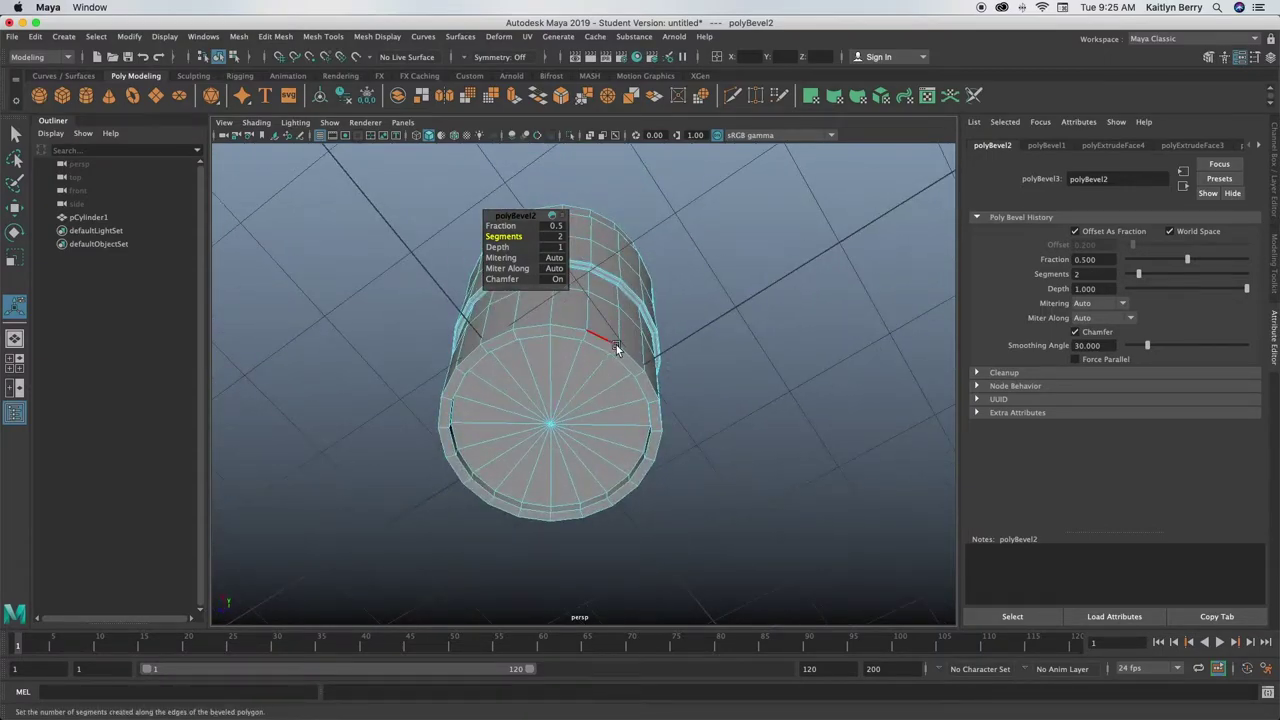
pyautogui.doubleClick(604, 356)
pyautogui.hotkey('ctrl', 'b')
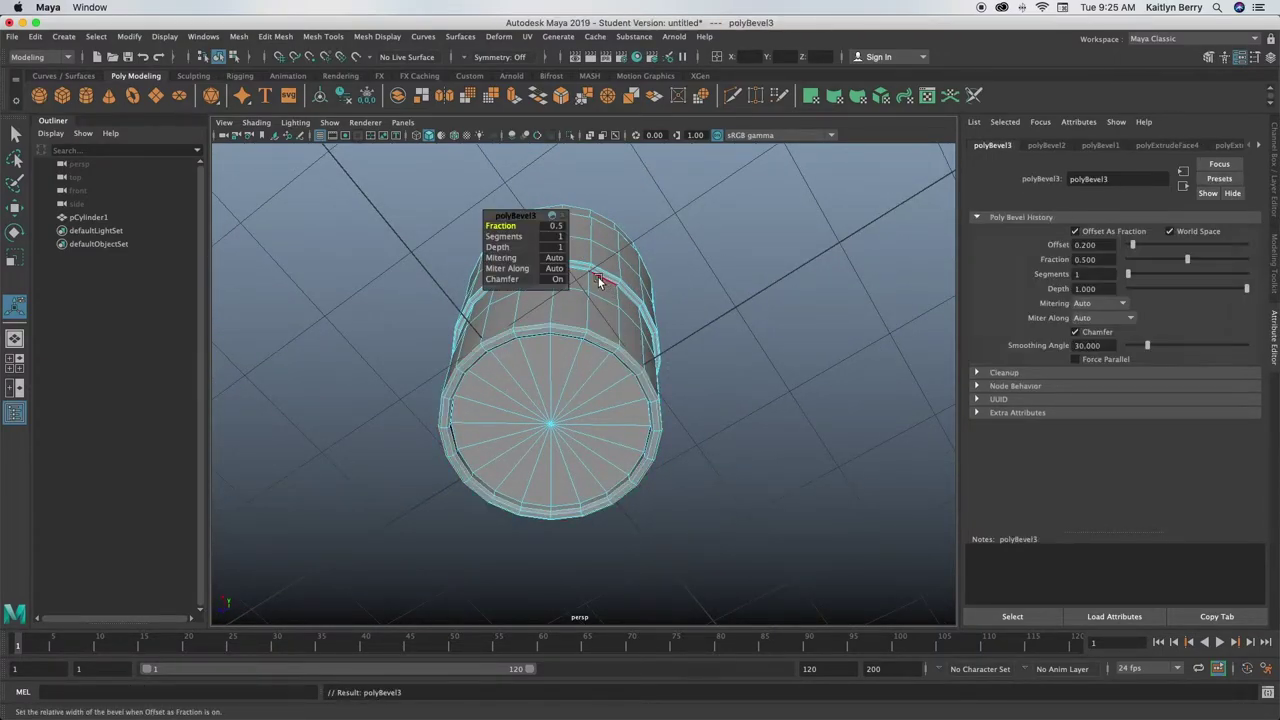
pyautogui.click(557, 237)
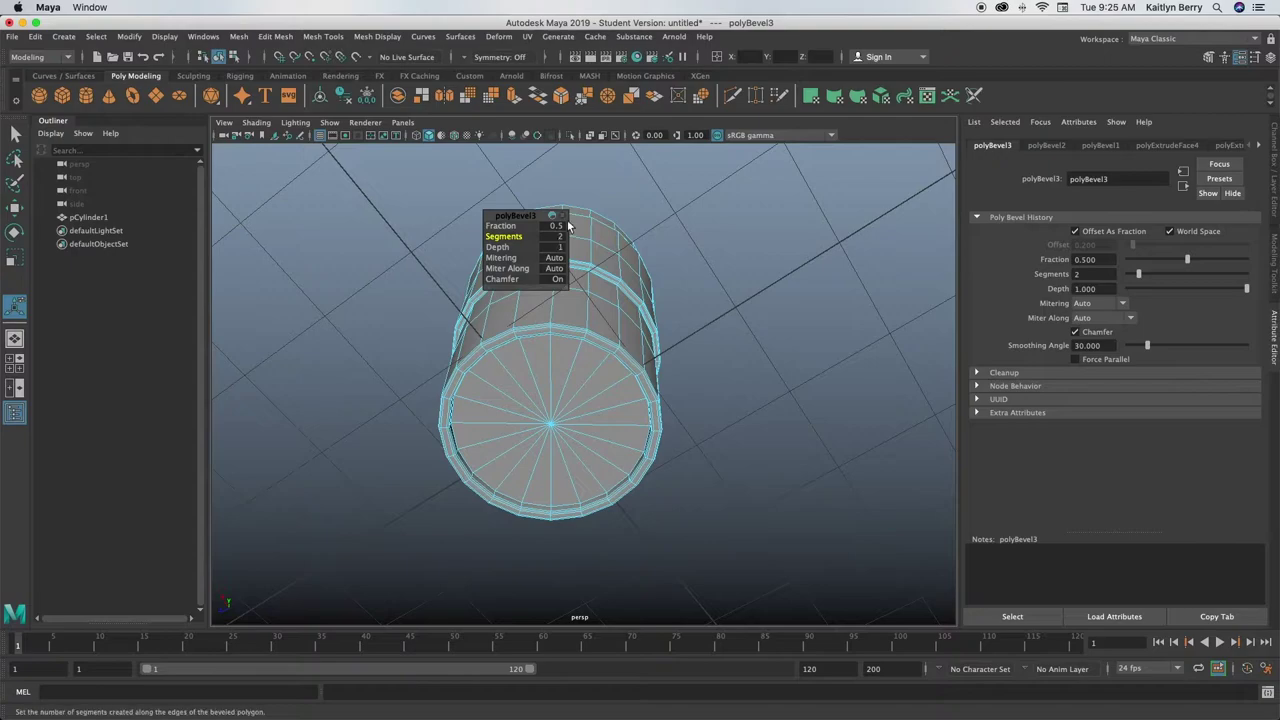
pyautogui.click(606, 394)
pyautogui.click(680, 306)
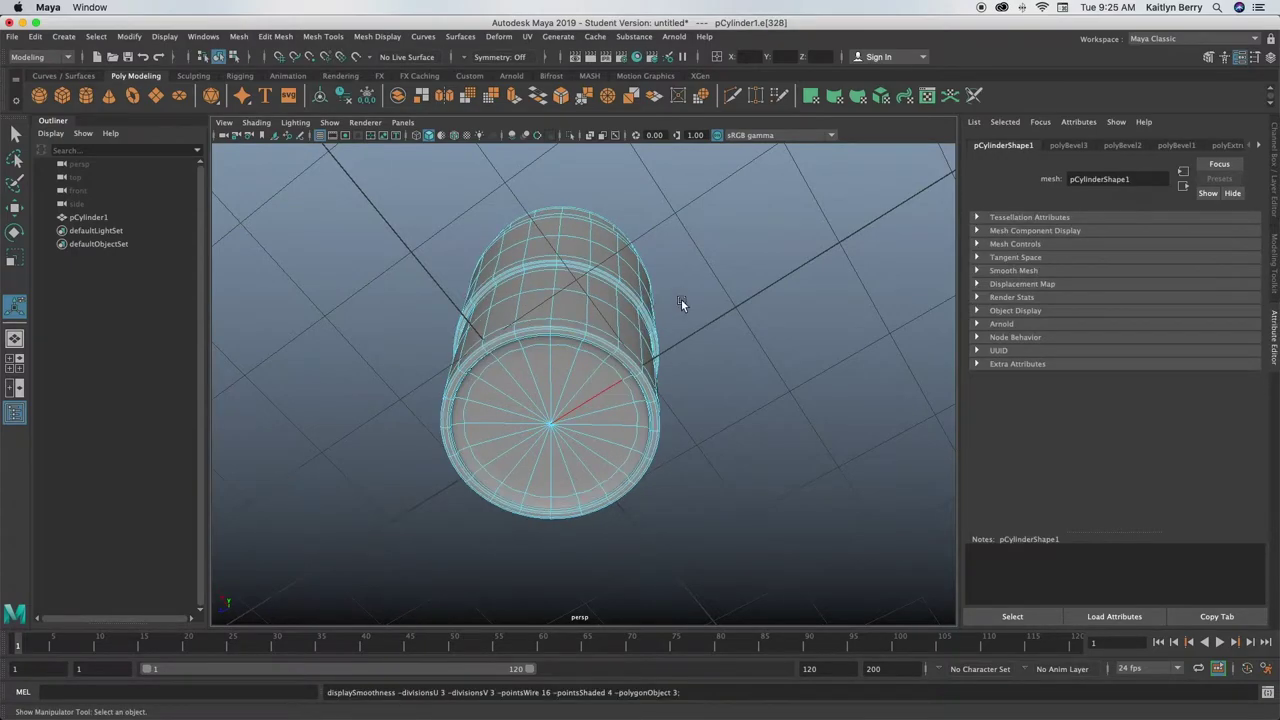
pyautogui.moveTo(632, 326); pyautogui.dragTo(717, 308, button='right')
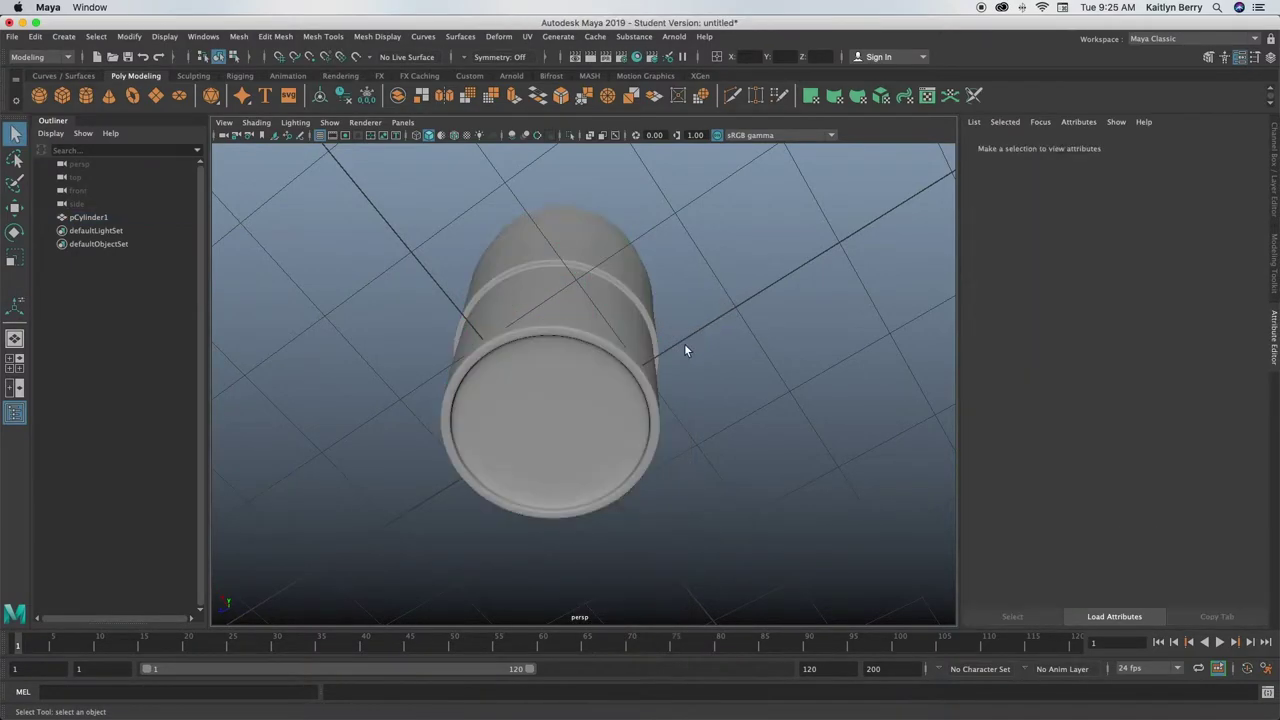
pyautogui.keyDown('alt'); pyautogui.moveTo(684, 343); pyautogui.dragTo(683, 420); pyautogui.keyUp('alt')
pyautogui.keyDown('alt'); pyautogui.moveTo(696, 375); pyautogui.dragTo(610, 279); pyautogui.keyUp('alt')
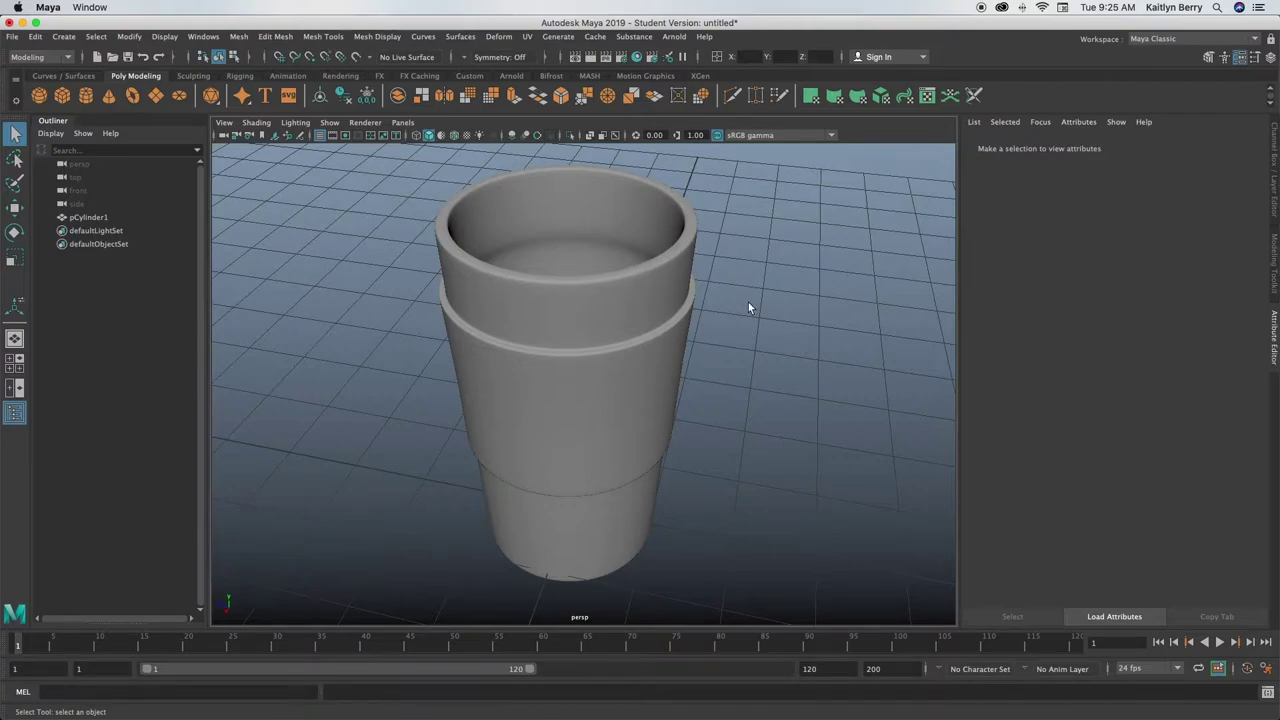
# Create a new polygon cylinder for the lid and move it straight up above the cup.
pyautogui.keyDown('alt'); pyautogui.moveTo(586, 303); pyautogui.dragTo(505, 294, button='right'); pyautogui.keyUp('alt')
pyautogui.click(85, 95)
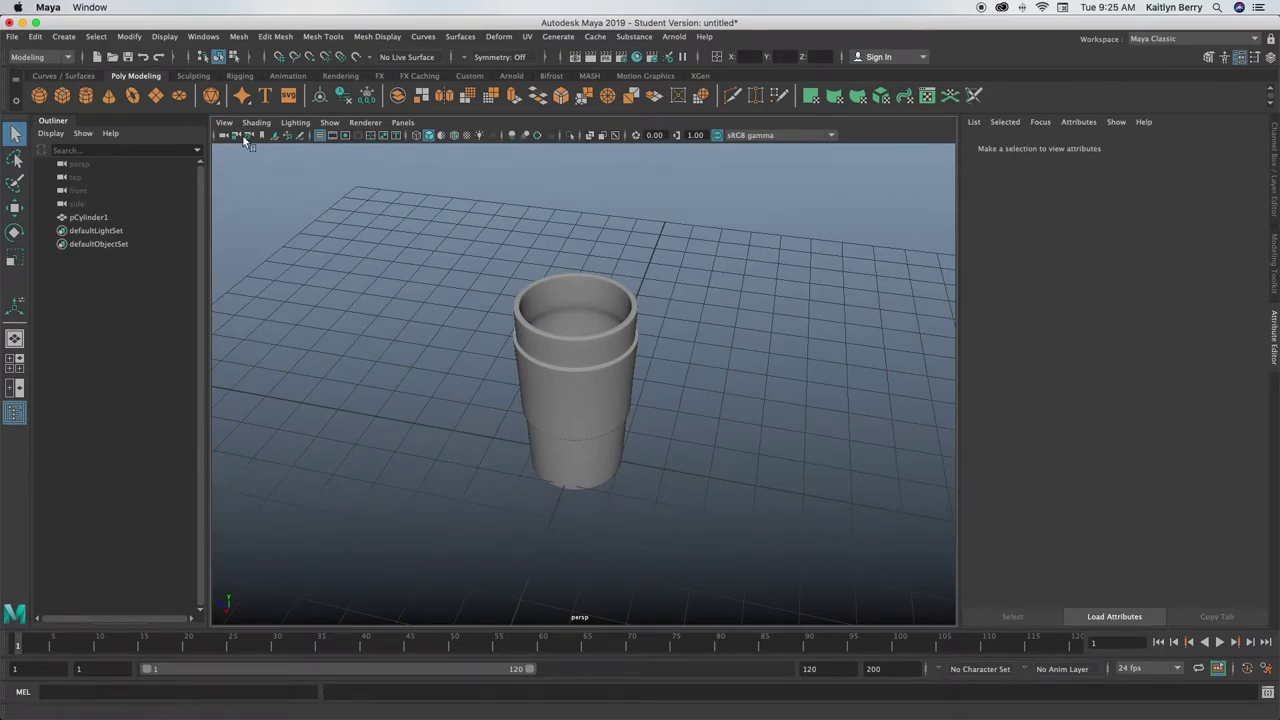
pyautogui.press('w')
pyautogui.moveTo(578, 405); pyautogui.dragTo(590, 205)
pyautogui.keyDown('alt'); pyautogui.moveTo(708, 420); pyautogui.dragTo(636, 459); pyautogui.keyUp('alt')
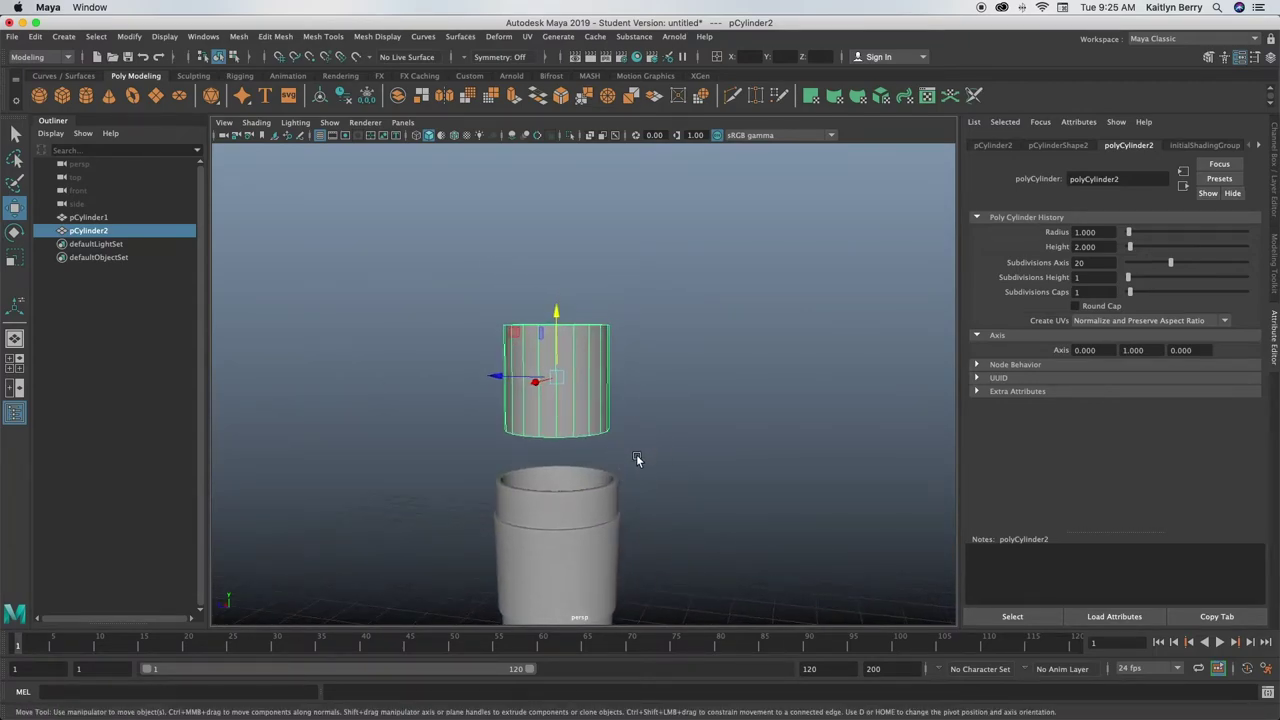
# Set the lid cylinder's height to 1 and its height subdivisions to 5.
pyautogui.doubleClick(1088, 246)
pyautogui.write('1')
pyautogui.press('Return')
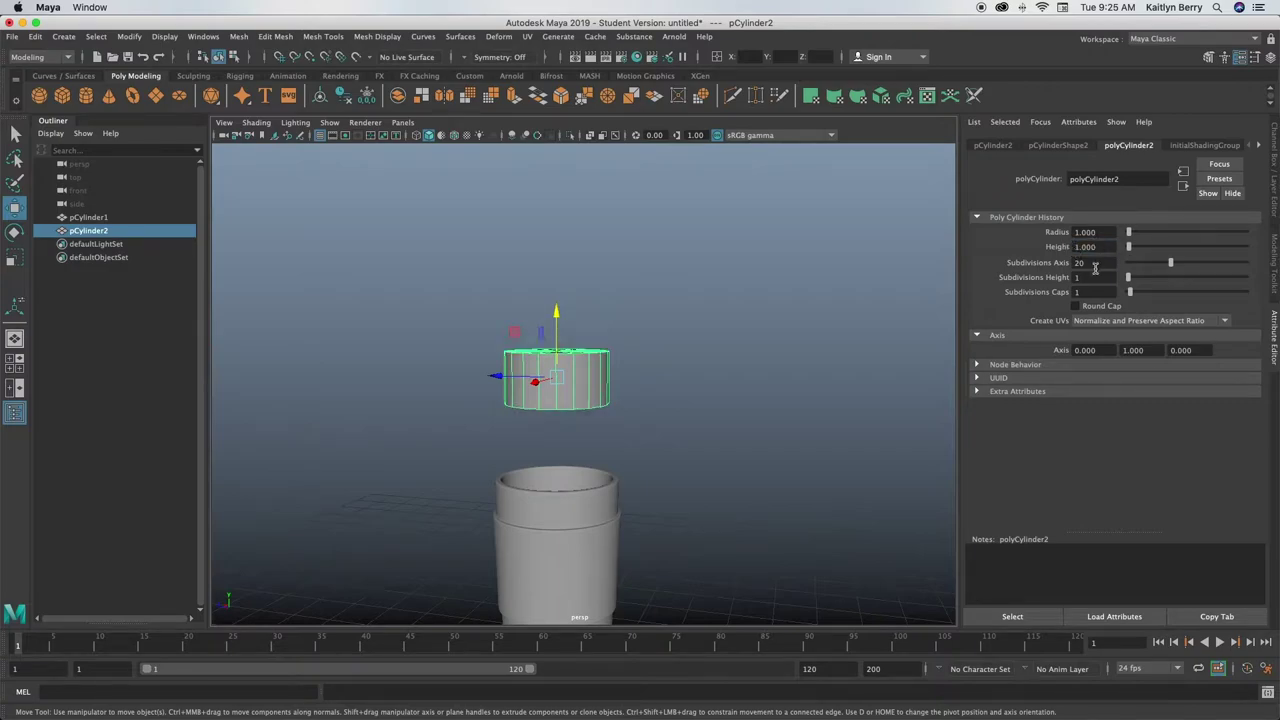
pyautogui.doubleClick(1090, 277)
pyautogui.write('5')
pyautogui.press('Return')
# Lower the top two rows of vertices on the lid cylinder until they sit close to the third row.
pyautogui.click(645, 295)
pyautogui.click(556, 378)
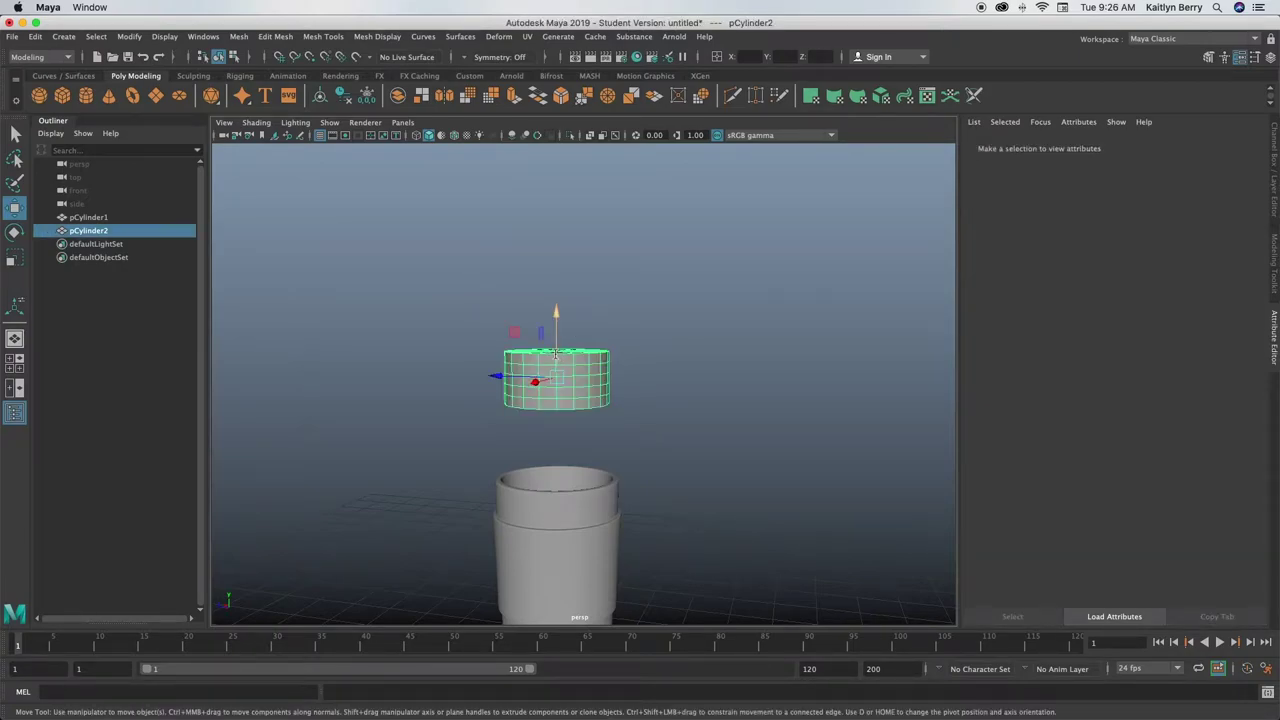
pyautogui.rightClick(554, 338)
pyautogui.moveTo(511, 343); pyautogui.dragTo(507, 343, button='right')
pyautogui.keyDown('alt'); pyautogui.moveTo(508, 425); pyautogui.dragTo(508, 393); pyautogui.keyUp('alt')
pyautogui.keyDown('alt'); pyautogui.moveTo(404, 300); pyautogui.dragTo(867, 389); pyautogui.keyUp('alt')
pyautogui.keyDown('alt'); pyautogui.moveTo(732, 401); pyautogui.dragTo(584, 305); pyautogui.keyUp('alt')
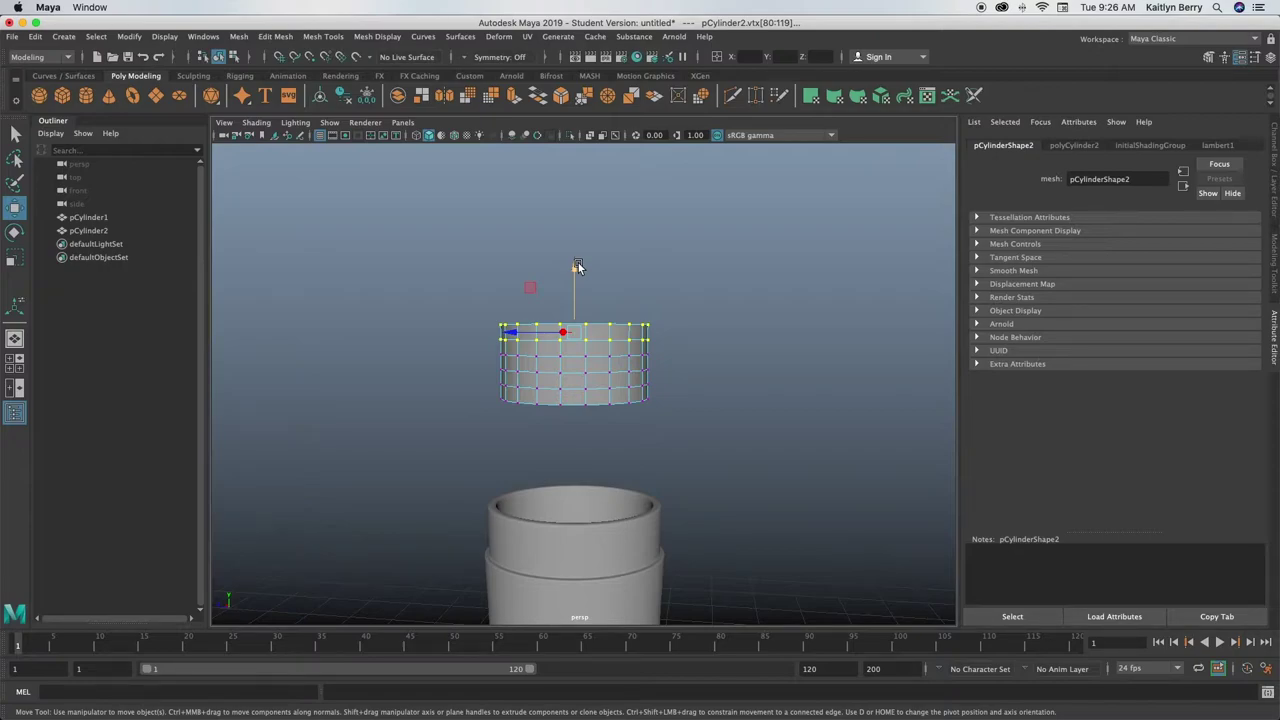
pyautogui.moveTo(567, 262); pyautogui.dragTo(570, 277)
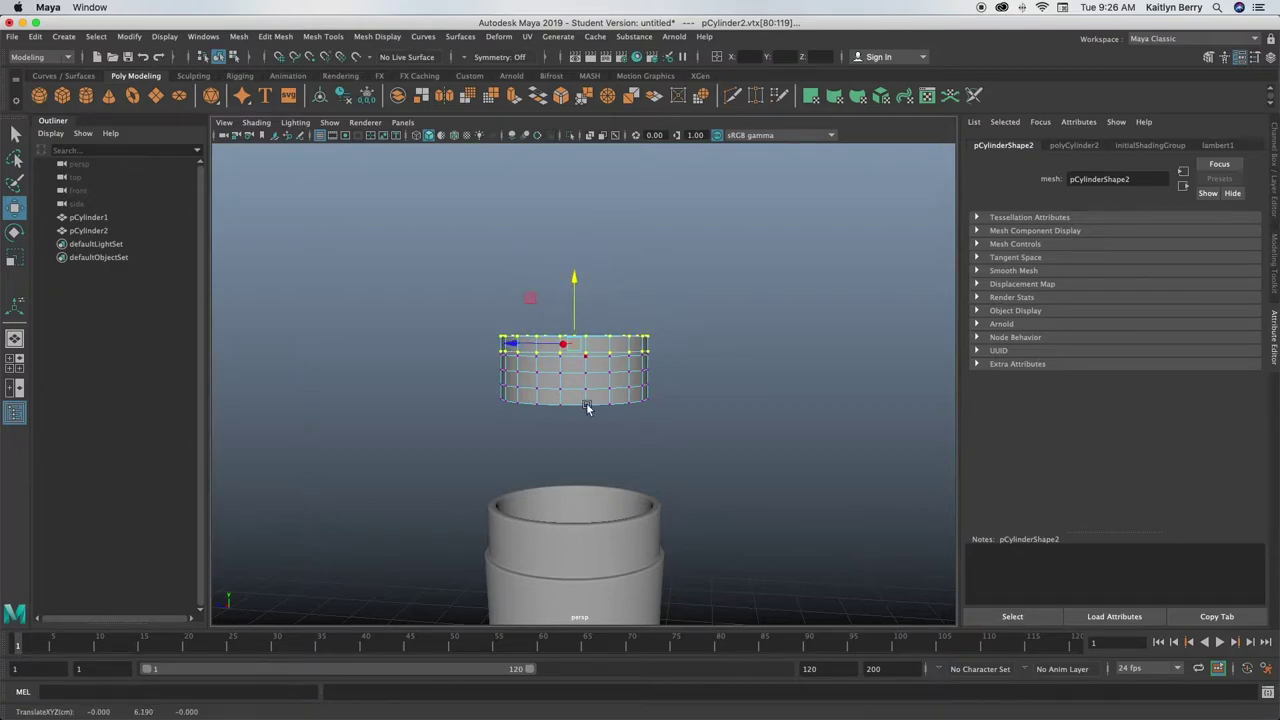
pyautogui.keyDown('alt'); pyautogui.moveTo(587, 407); pyautogui.dragTo(700, 423); pyautogui.keyUp('alt')
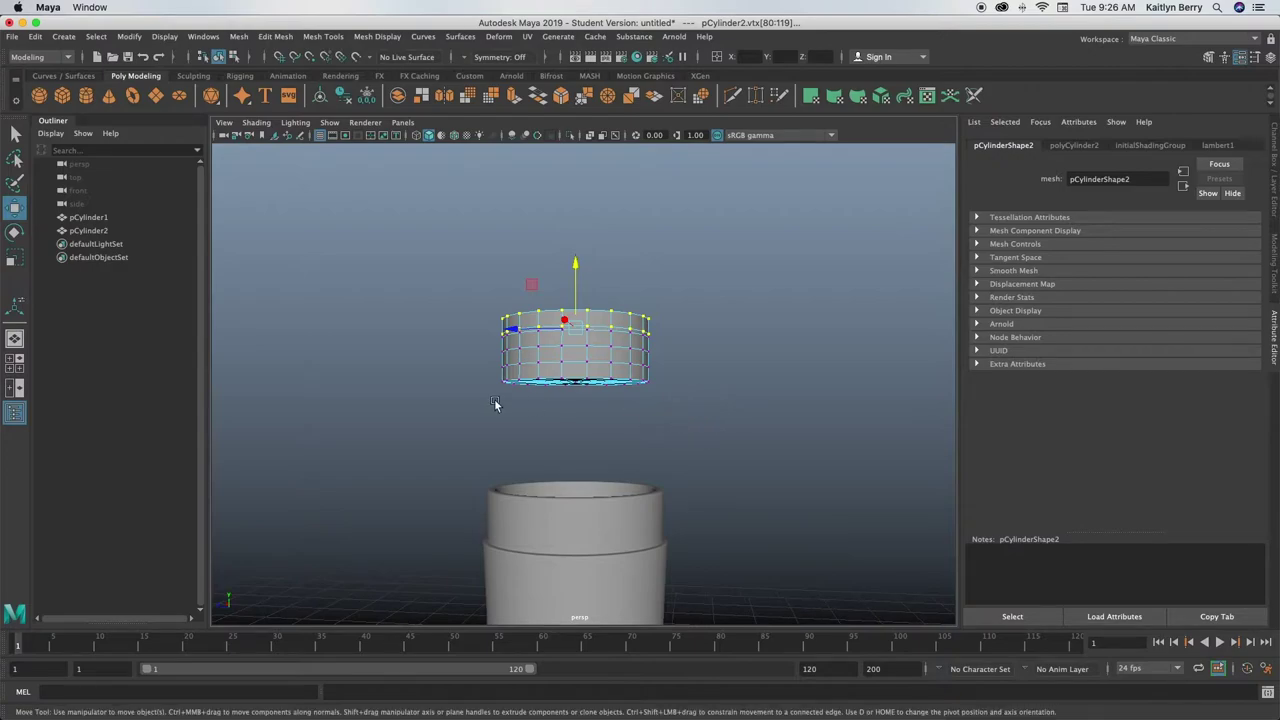
# In the front view, scale the lid's lower three vertex rows slightly wider than the cup and raise them toward the narrow upper part.
pyautogui.moveTo(437, 350); pyautogui.dragTo(815, 455)
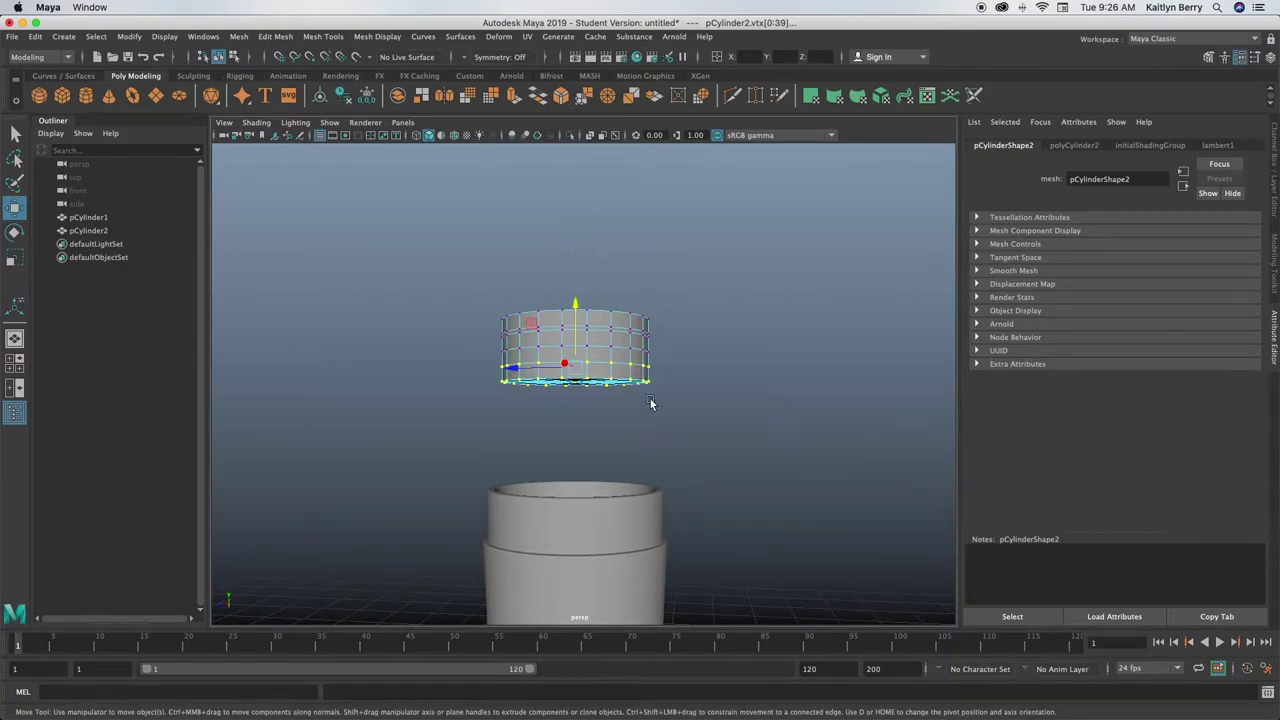
pyautogui.press('space')
pyautogui.press('space')
pyautogui.click(683, 245)
pyautogui.keyDown('alt'); pyautogui.moveTo(683, 245); pyautogui.dragTo(951, 220, button='right'); pyautogui.keyUp('alt')
pyautogui.keyDown('alt'); pyautogui.moveTo(680, 296); pyautogui.dragTo(628, 587, button='middle'); pyautogui.keyUp('alt')
pyautogui.keyDown('alt'); pyautogui.moveTo(698, 405); pyautogui.dragTo(862, 390, button='right'); pyautogui.keyUp('alt')
pyautogui.keyDown('alt'); pyautogui.moveTo(507, 410); pyautogui.dragTo(536, 403, button='middle'); pyautogui.keyUp('alt')
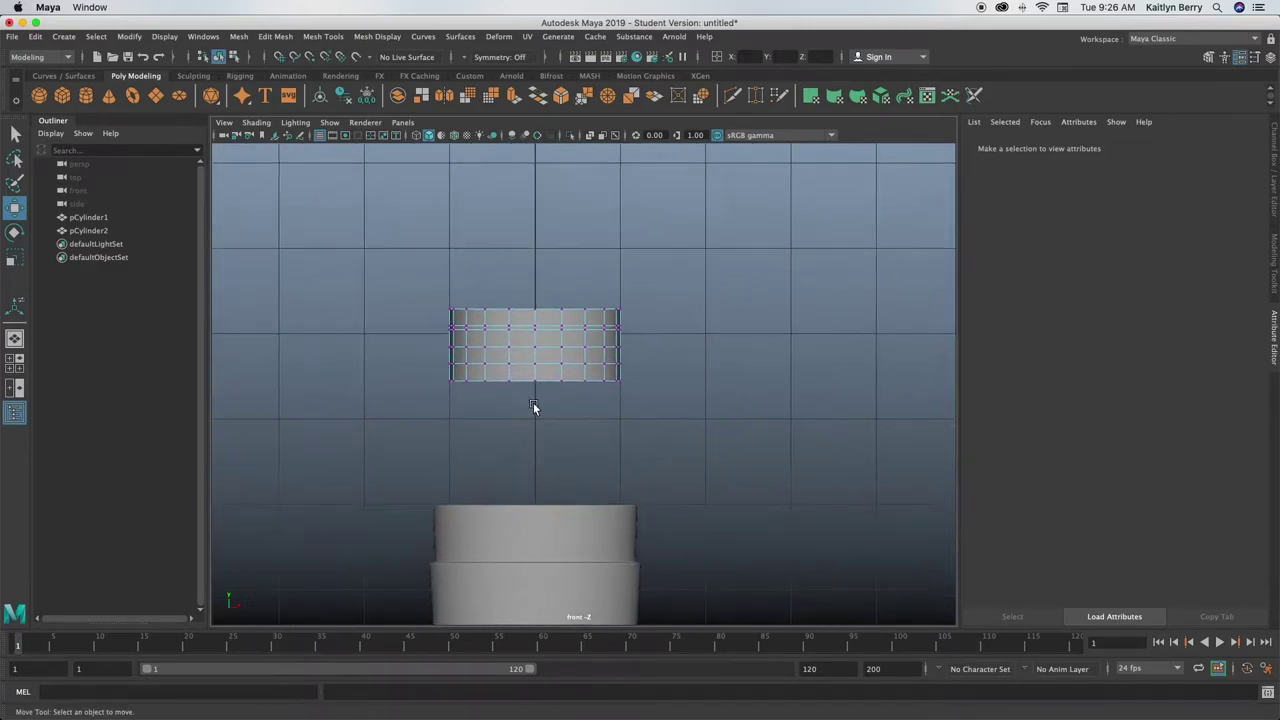
pyautogui.scroll(2, 501, 362)
pyautogui.moveTo(230, 341); pyautogui.dragTo(330, 325)
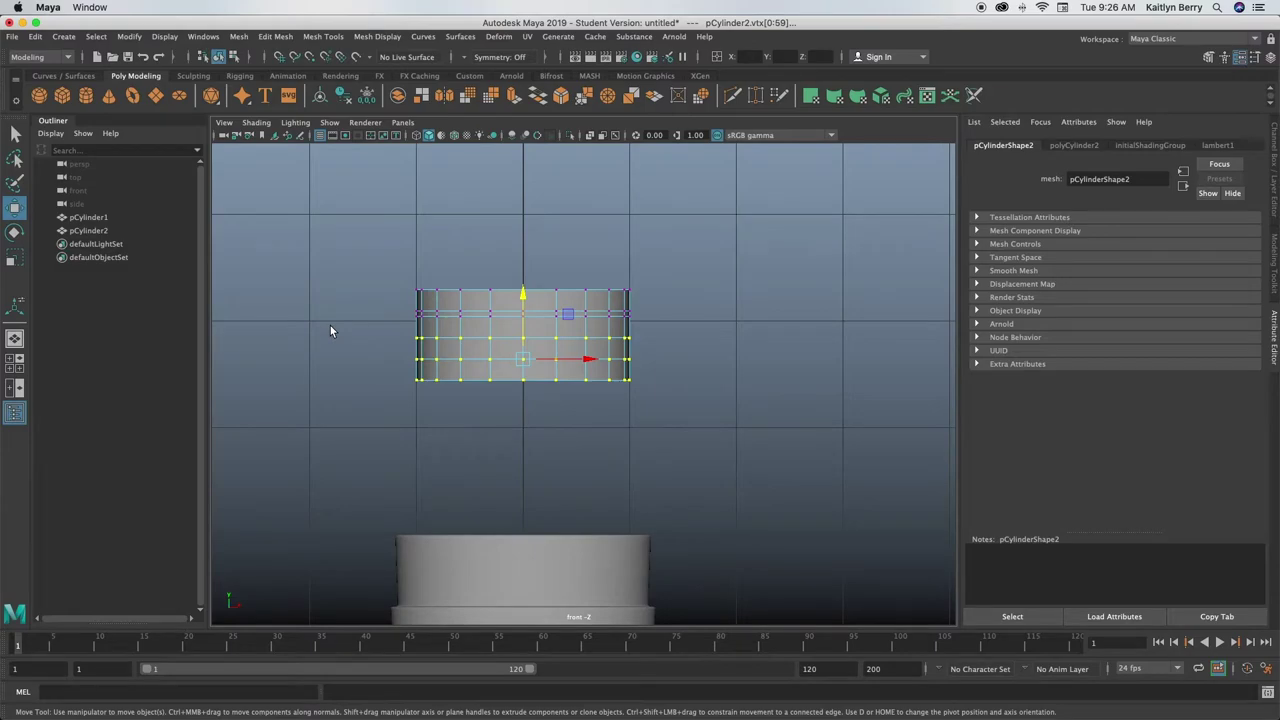
pyautogui.press('4')
pyautogui.press('r')
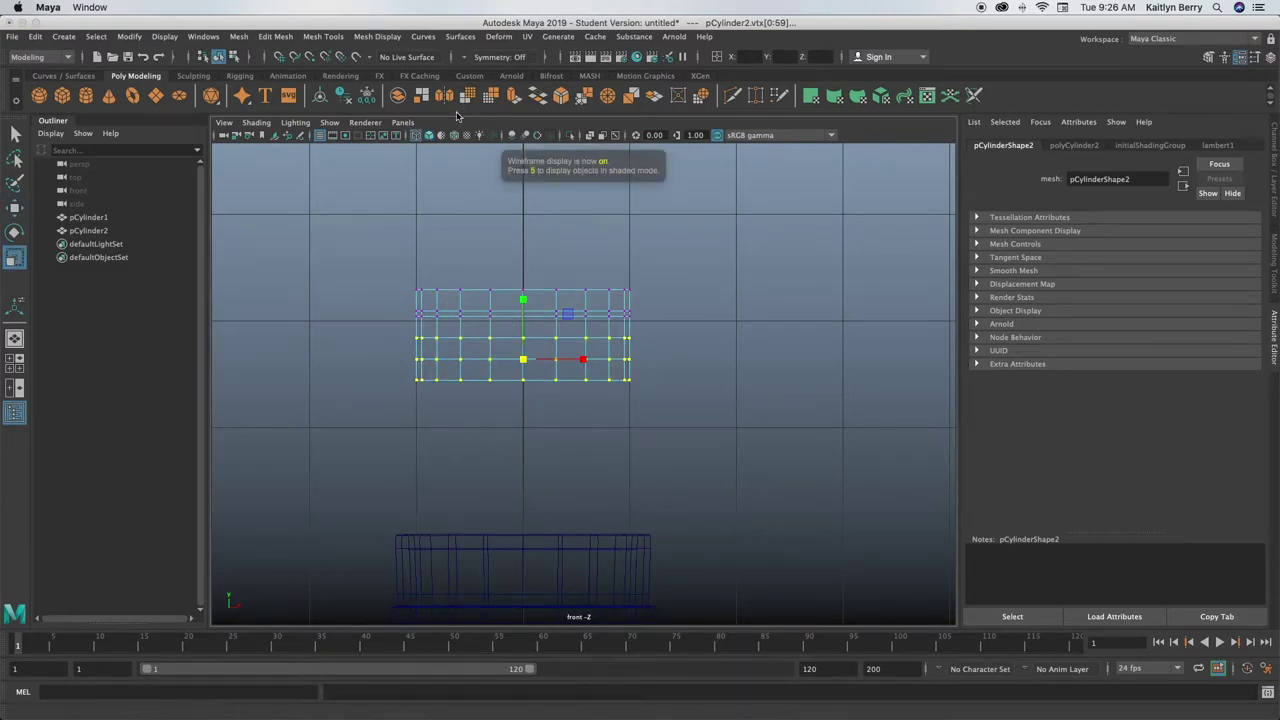
pyautogui.click(429, 135)
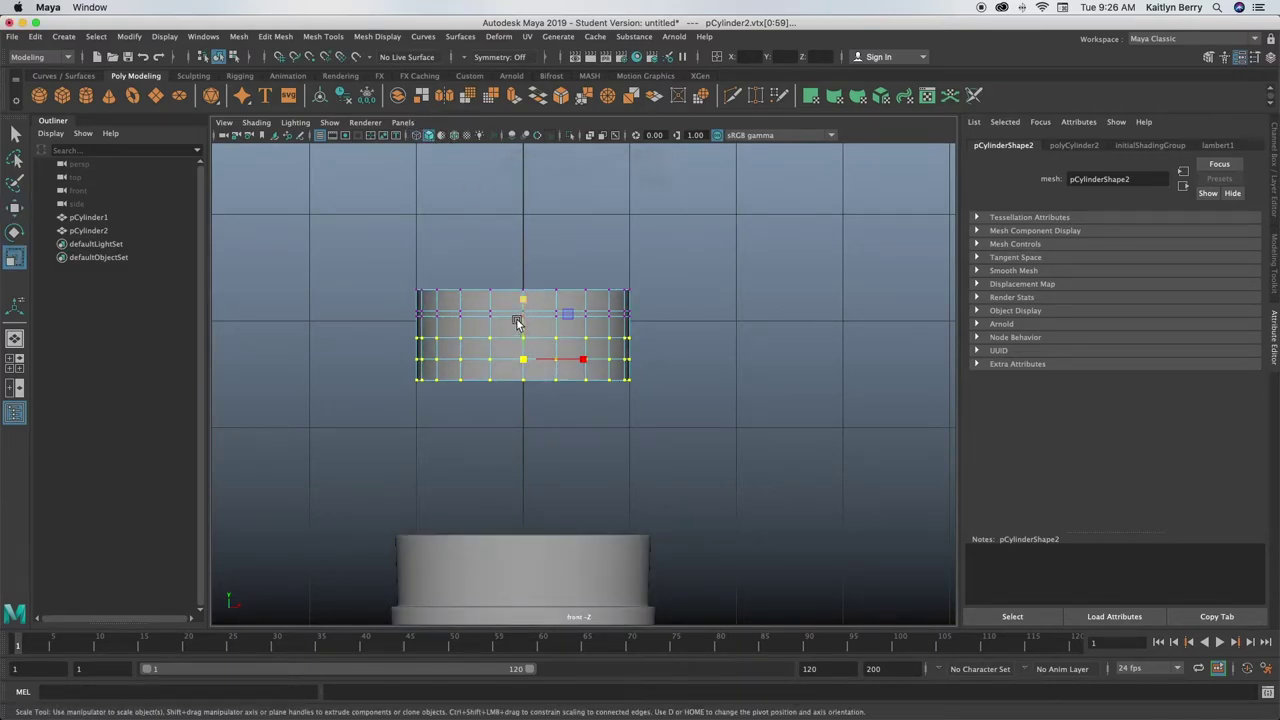
pyautogui.moveTo(519, 307); pyautogui.dragTo(525, 278)
pyautogui.press('w')
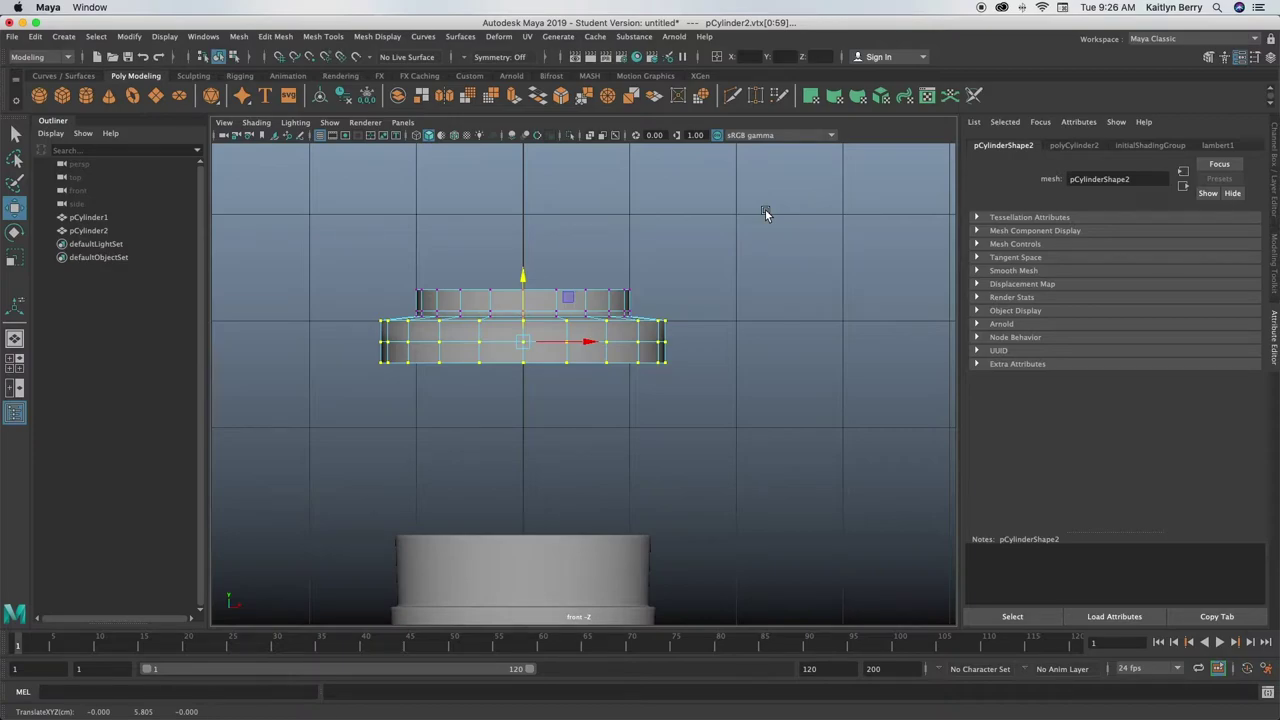
pyautogui.press('3')
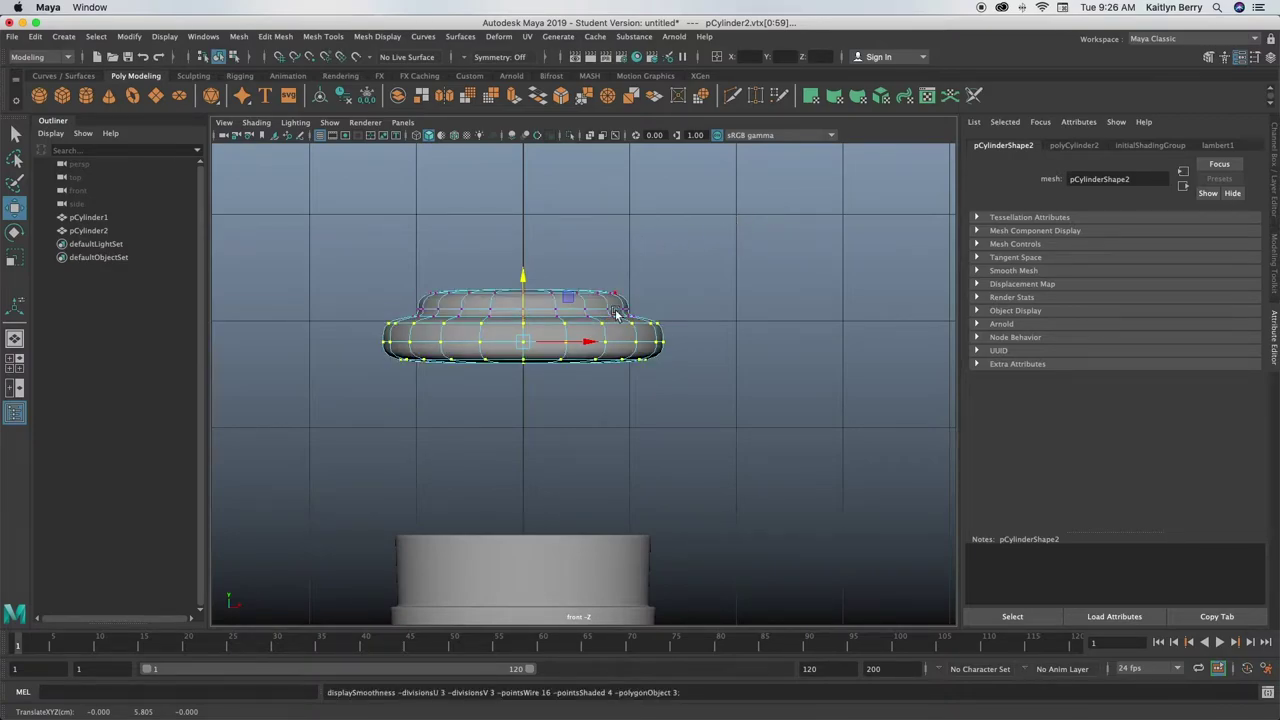
pyautogui.press('1')
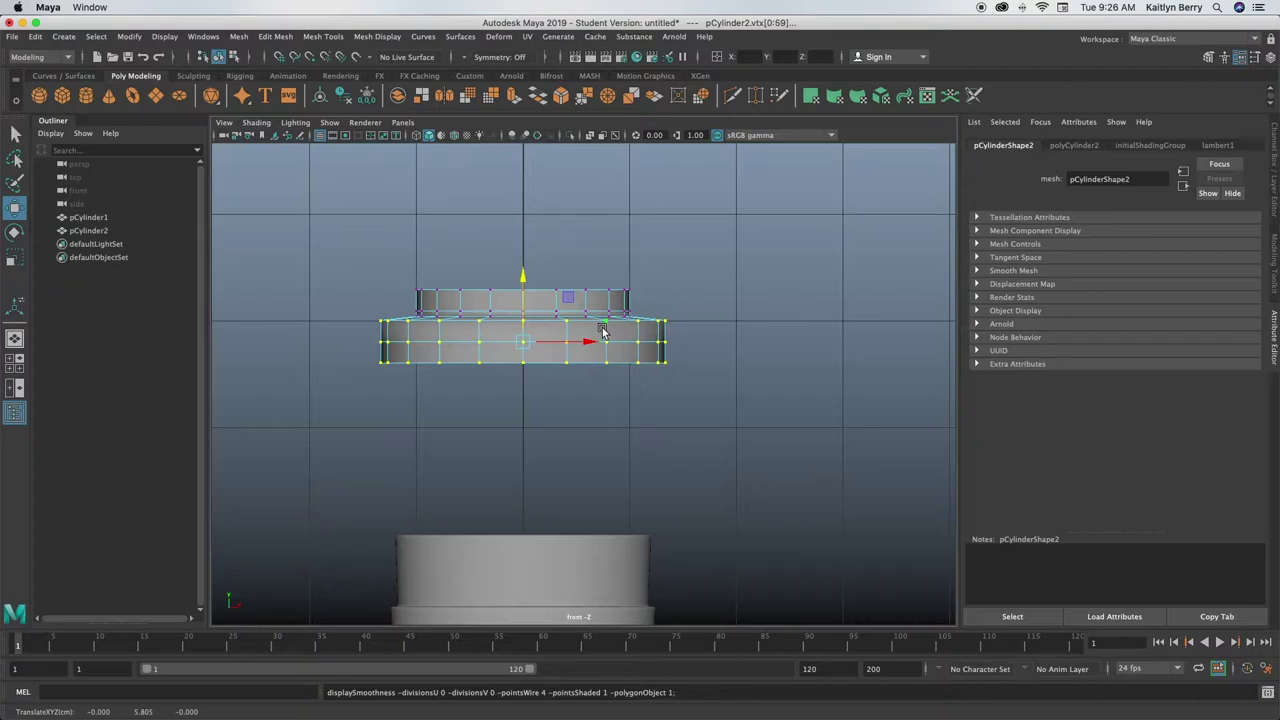
# Return to the perspective view and delete the lid's bottom cap faces to open its underside.
pyautogui.press('space')
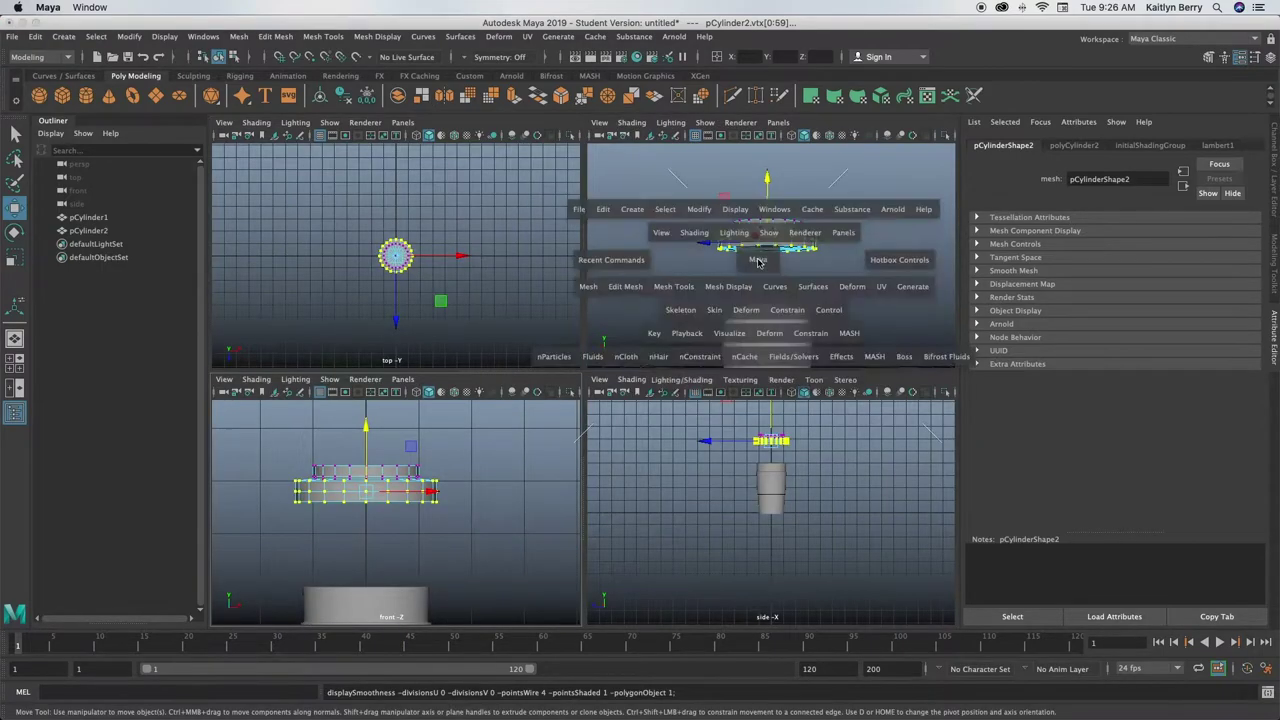
pyautogui.click(530, 370)
pyautogui.keyDown('alt'); pyautogui.moveTo(530, 370); pyautogui.dragTo(569, 304); pyautogui.keyUp('alt')
pyautogui.moveTo(570, 305); pyautogui.dragTo(578, 323, button='right')
pyautogui.press('q')
pyautogui.moveTo(583, 298)
pyautogui.mouseDown()
pyautogui.moveTo(532, 314)
pyautogui.moveTo(565, 296)
pyautogui.mouseUp()
pyautogui.press('Delete')
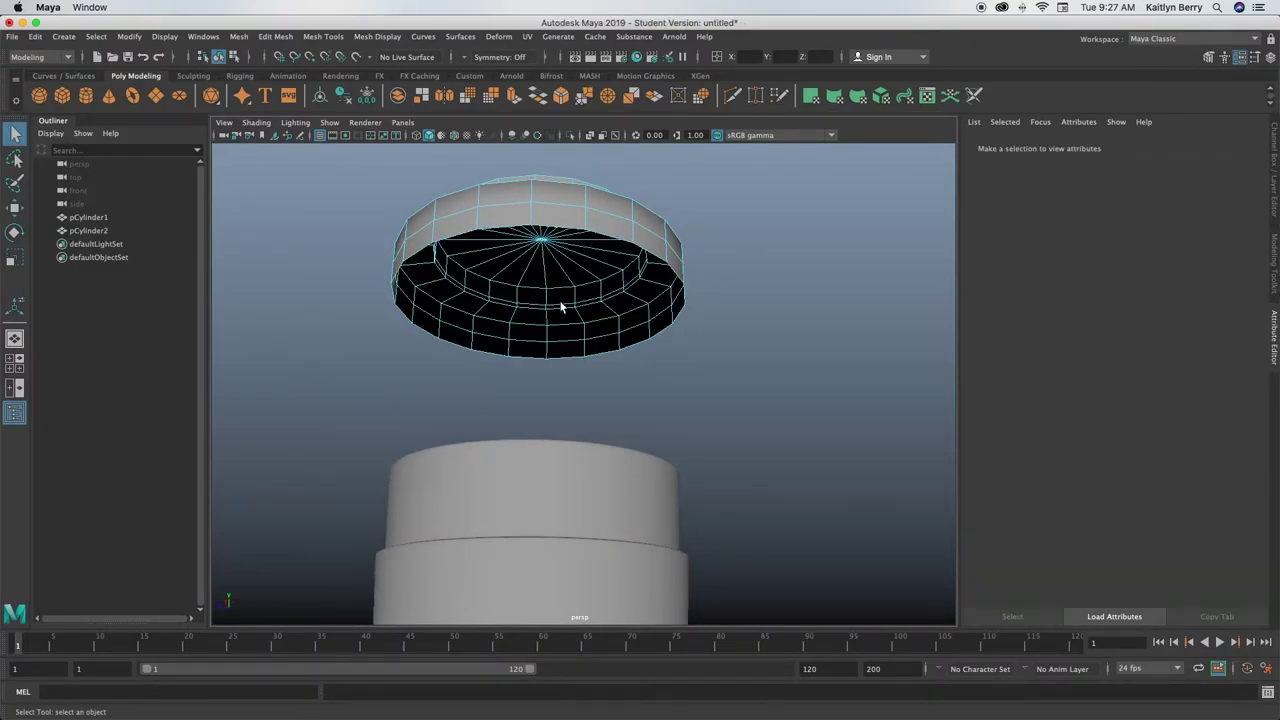
# Extrude the whole lid with a small thickness to give it solid walls.
pyautogui.moveTo(514, 200); pyautogui.dragTo(574, 184, button='right')
pyautogui.hotkey('ctrl', 'e')
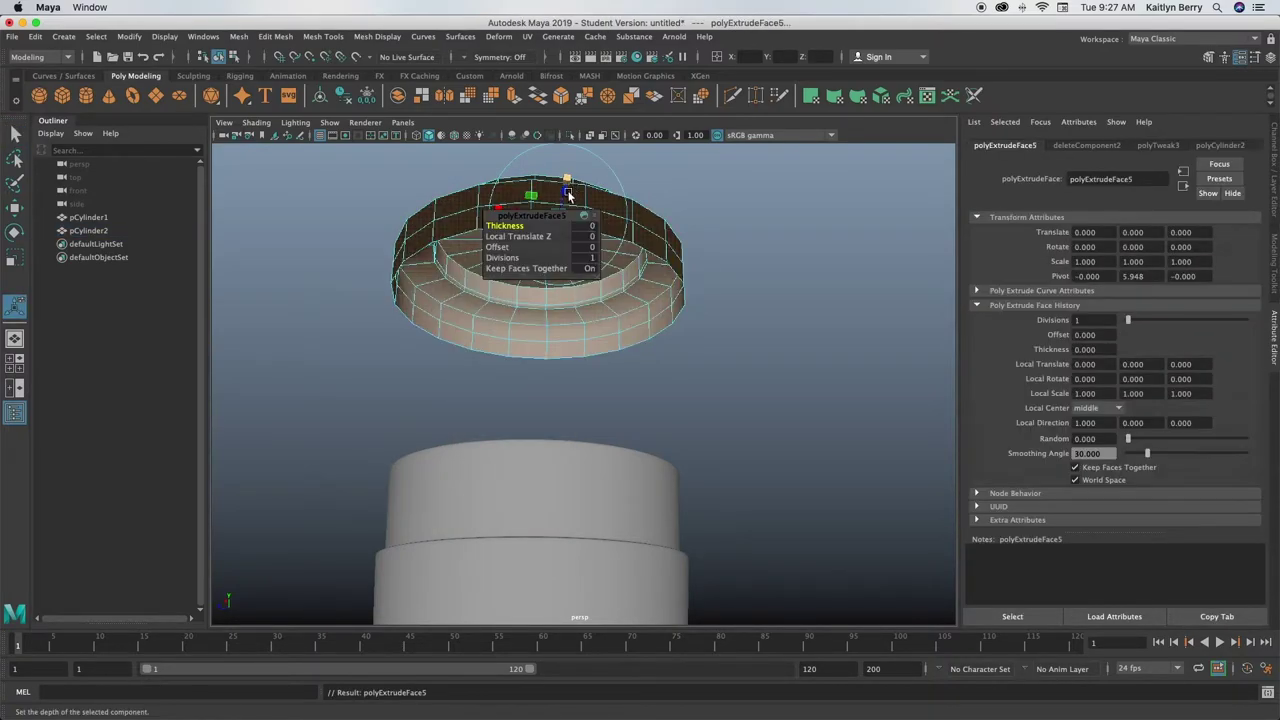
pyautogui.moveTo(522, 226); pyautogui.dragTo(534, 222)
pyautogui.click(758, 202)
# Select the lid's top cap faces and extrude them inward with an offset of 0.2.
pyautogui.keyDown('alt'); pyautogui.moveTo(652, 237); pyautogui.dragTo(548, 381); pyautogui.keyUp('alt')
pyautogui.moveTo(565, 262); pyautogui.dragTo(575, 236, button='right')
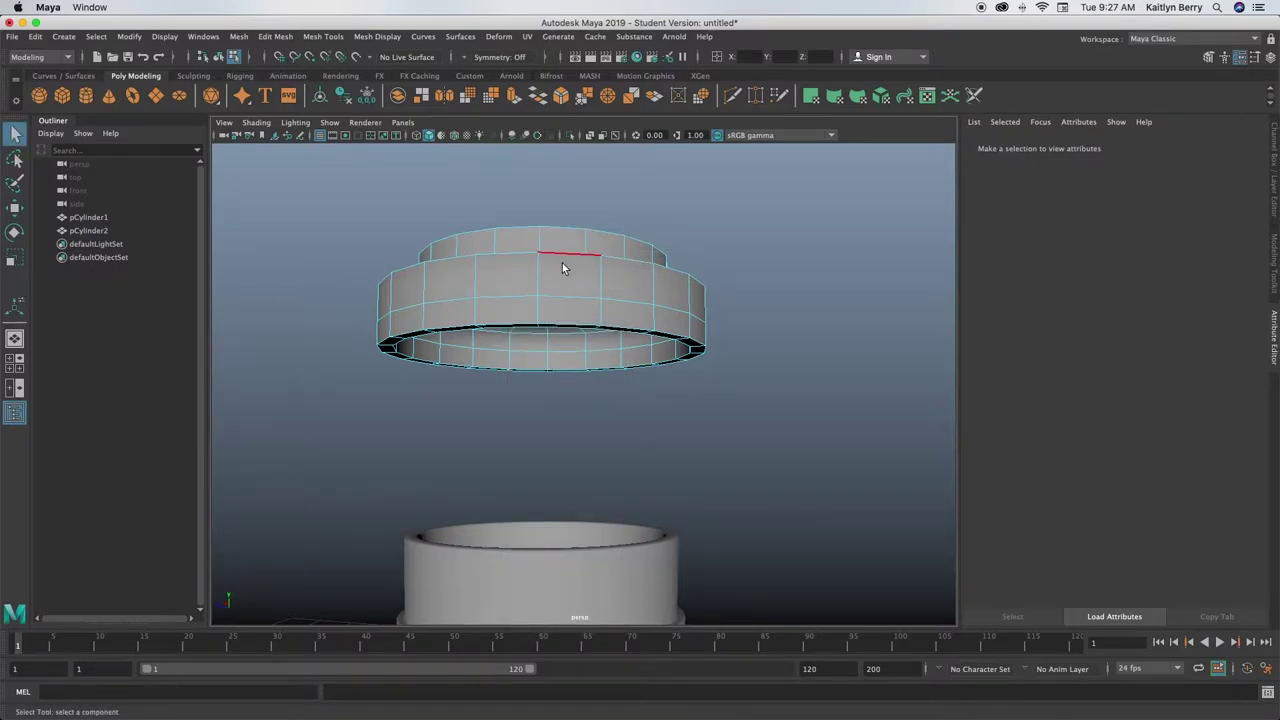
pyautogui.keyDown('alt'); pyautogui.moveTo(555, 323); pyautogui.dragTo(462, 377); pyautogui.keyUp('alt')
pyautogui.moveTo(588, 381); pyautogui.dragTo(573, 346)
pyautogui.moveTo(571, 339); pyautogui.dragTo(571, 366, button='right')
pyautogui.click(647, 267)
pyautogui.moveTo(582, 356)
pyautogui.mouseDown()
pyautogui.moveTo(509, 394)
pyautogui.moveTo(580, 371)
pyautogui.moveTo(457, 356)
pyautogui.moveTo(473, 351)
pyautogui.mouseUp()
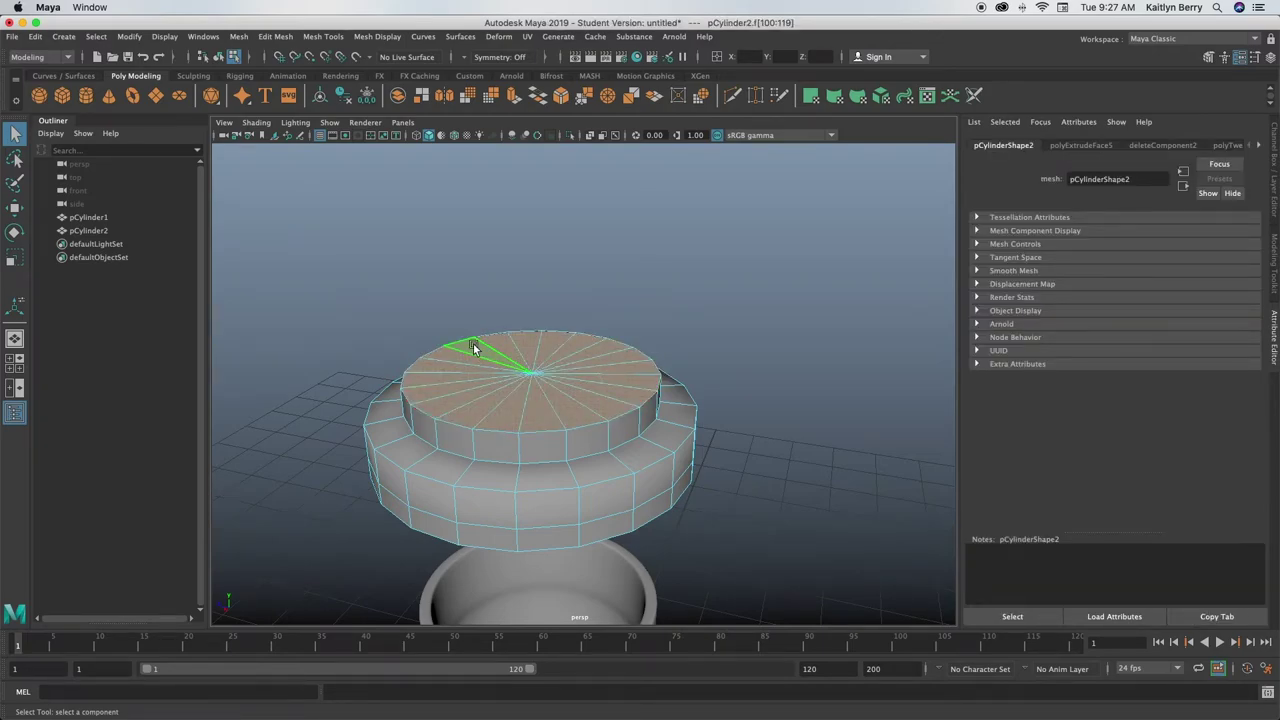
pyautogui.hotkey('ctrl', 'e')
pyautogui.click(507, 247)
pyautogui.moveTo(511, 247); pyautogui.dragTo(514, 248, button='middle')
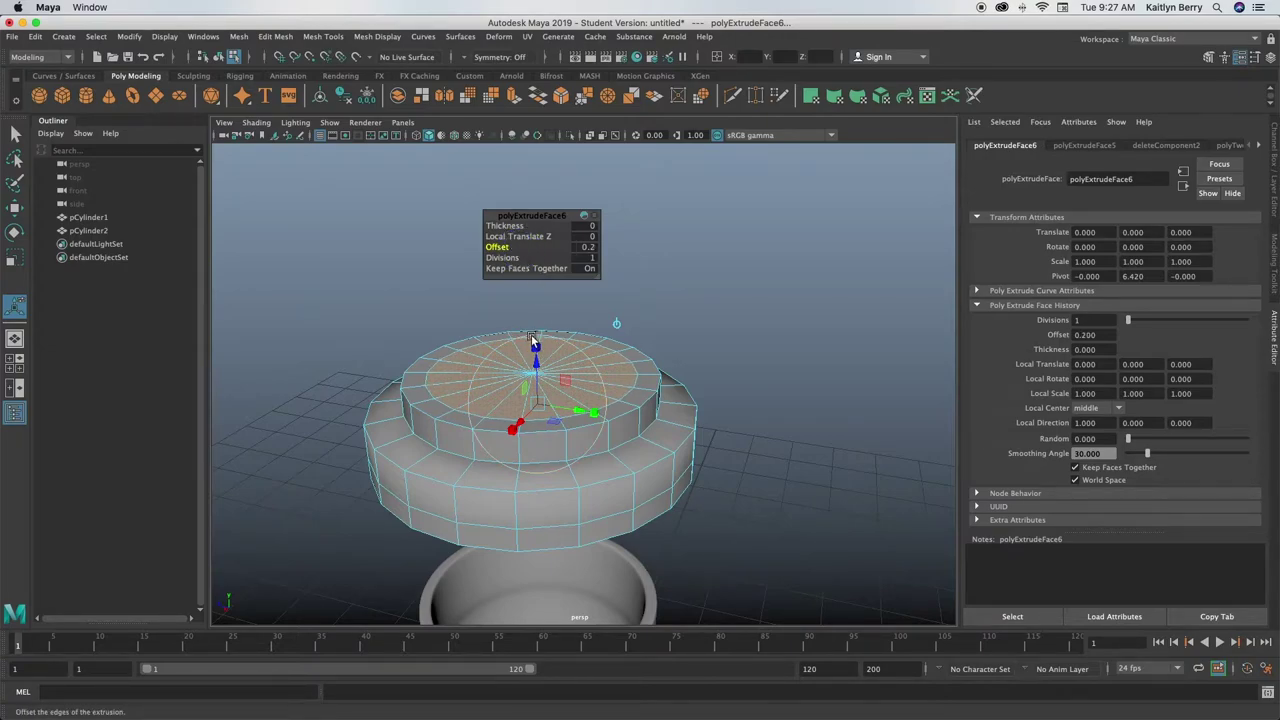
# Extrude the inset top faces again with a Local Translate Z of -0.1 to recess them, and preview the smoothed lid.
pyautogui.hotkey('ctrl', 'e')
pyautogui.click(521, 236)
pyautogui.moveTo(521, 236); pyautogui.dragTo(519, 236, button='middle')
pyautogui.press('3')
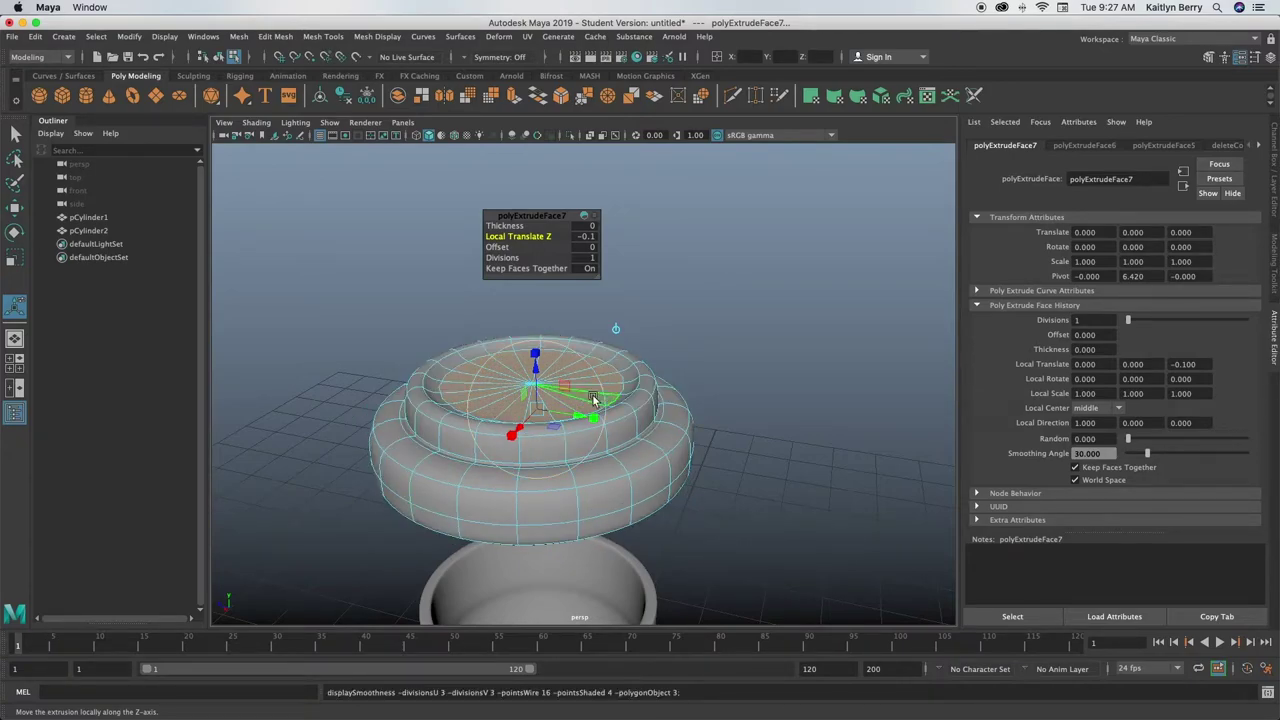
pyautogui.press('1')
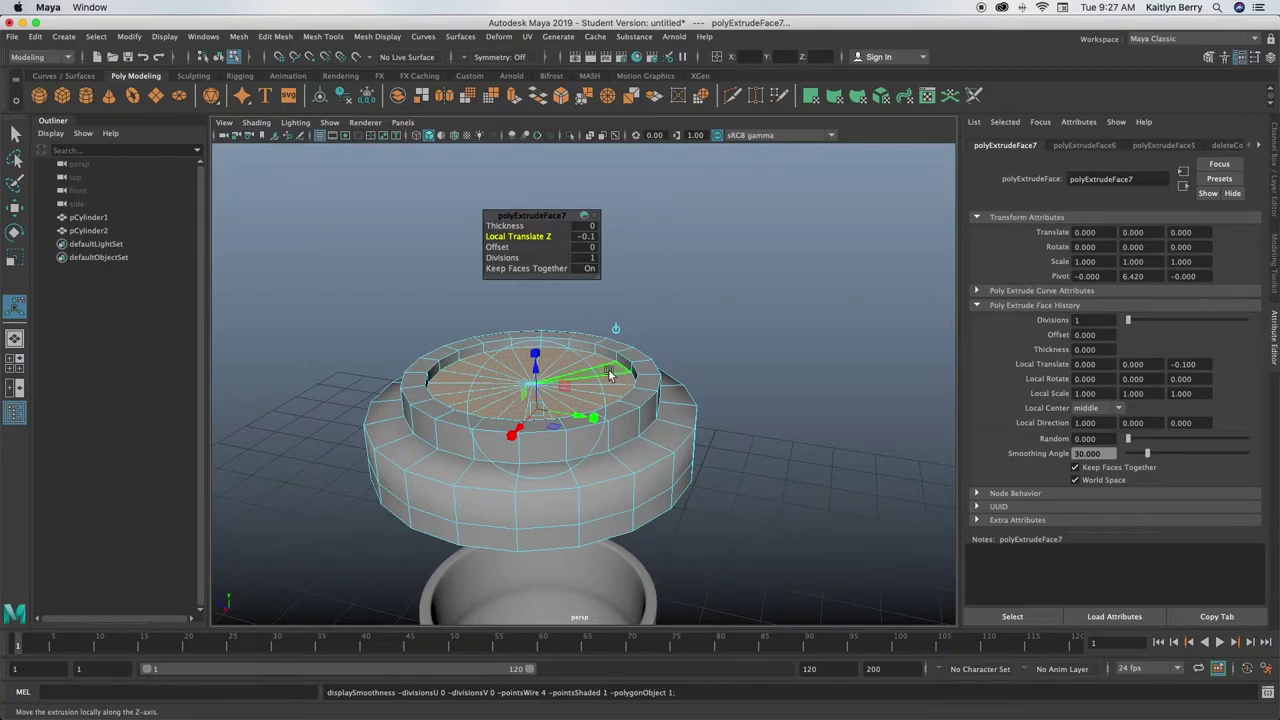
# Bevel the edge loop around the lid's bottom rim with 2 segments and check it in smooth preview.
pyautogui.moveTo(580, 372); pyautogui.dragTo(674, 267, button='right')
pyautogui.click(674, 272)
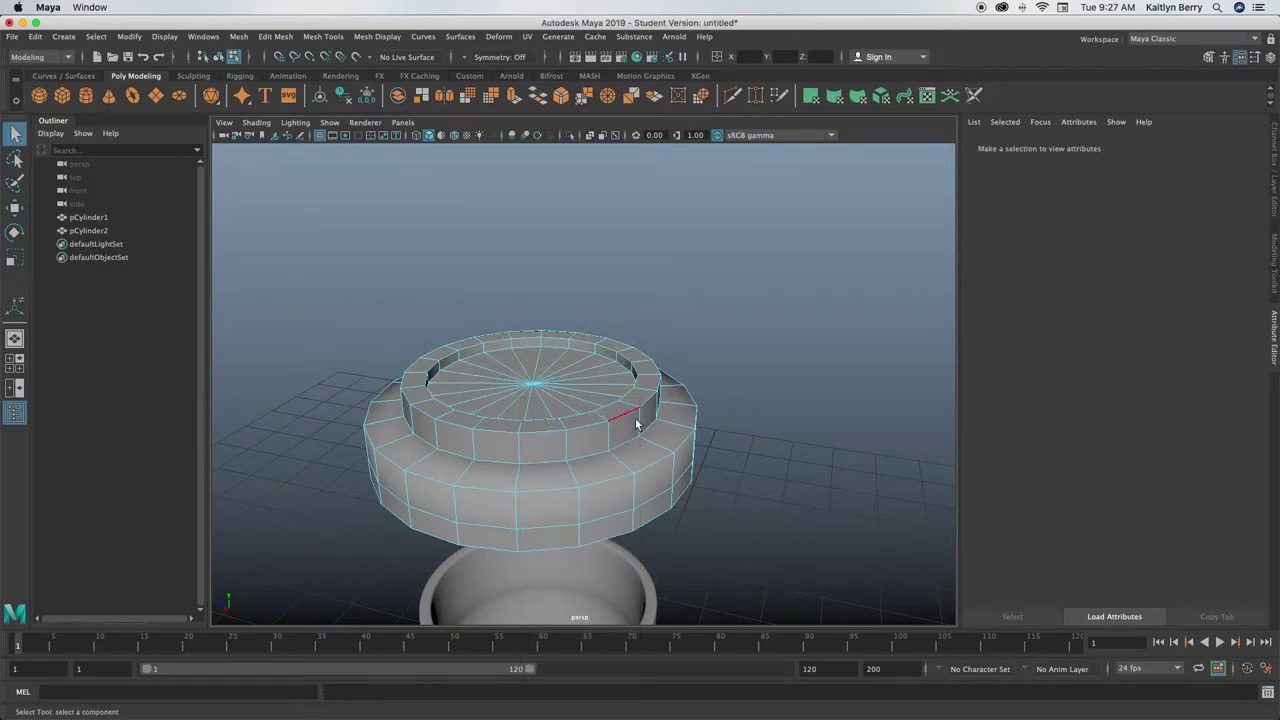
pyautogui.keyDown('alt'); pyautogui.moveTo(645, 598); pyautogui.dragTo(661, 508); pyautogui.keyUp('alt')
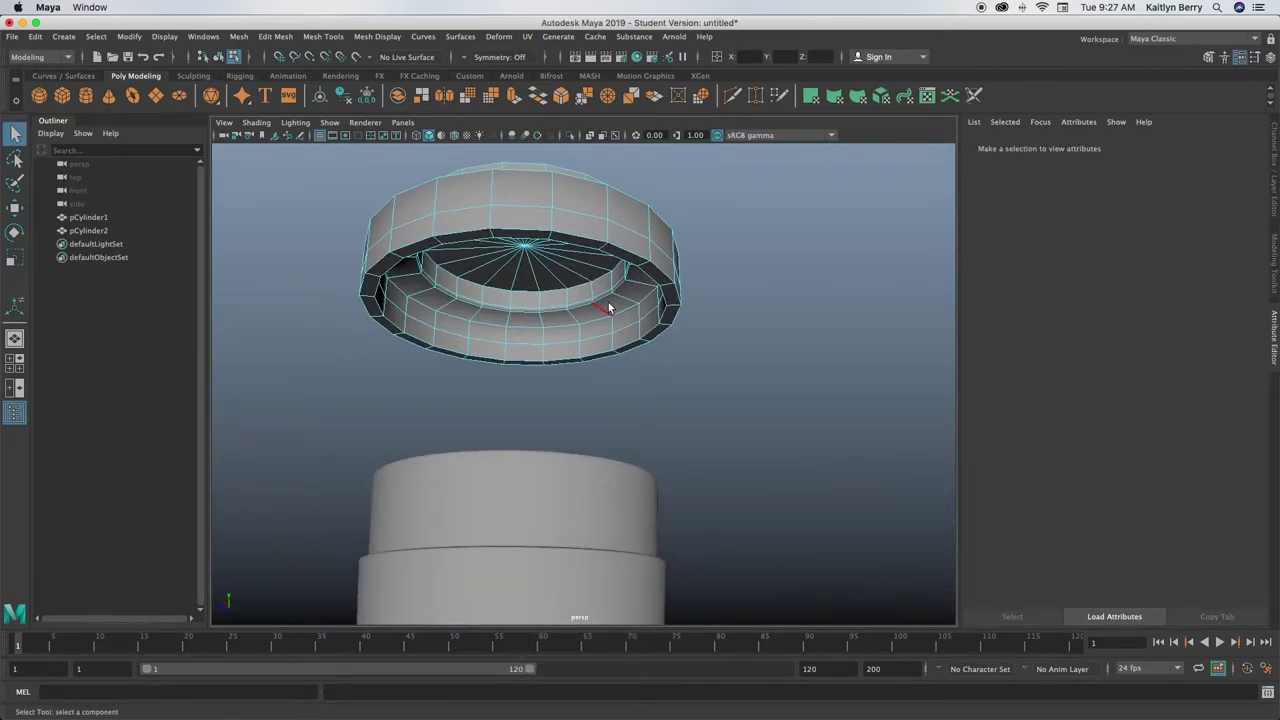
pyautogui.doubleClick(596, 236)
pyautogui.hotkey('ctrl', 'b')
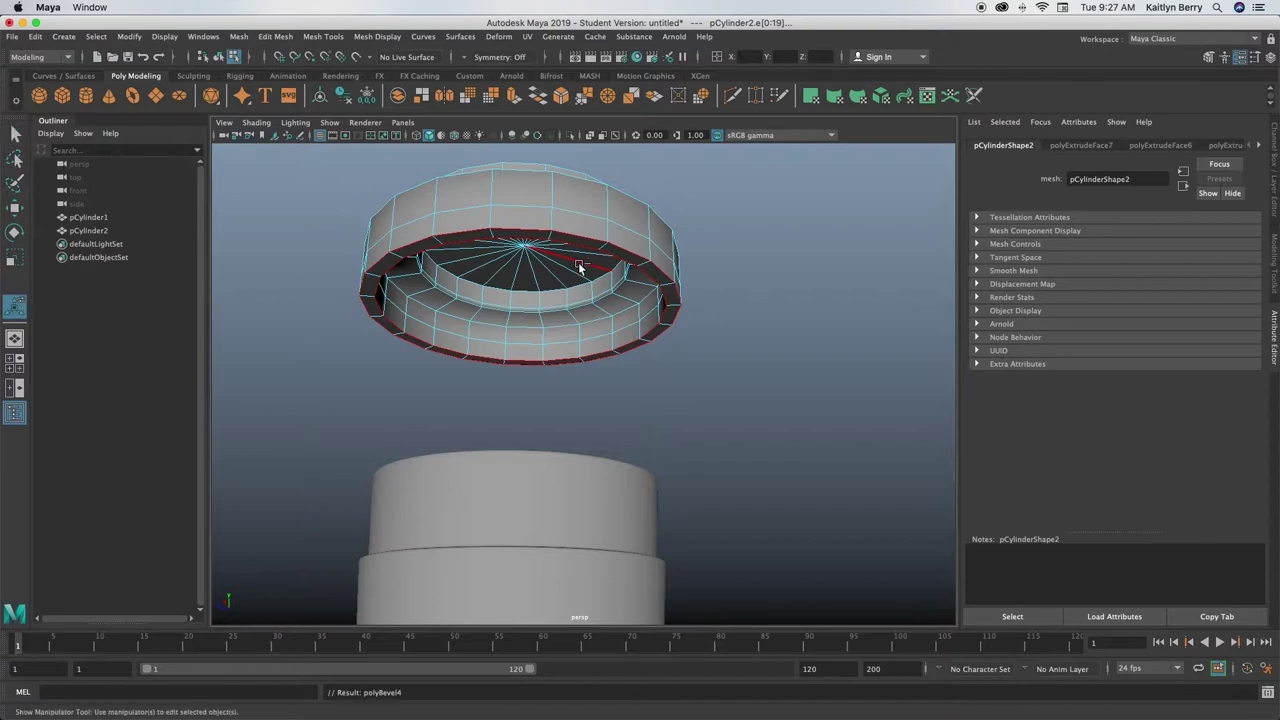
pyautogui.press('Return')
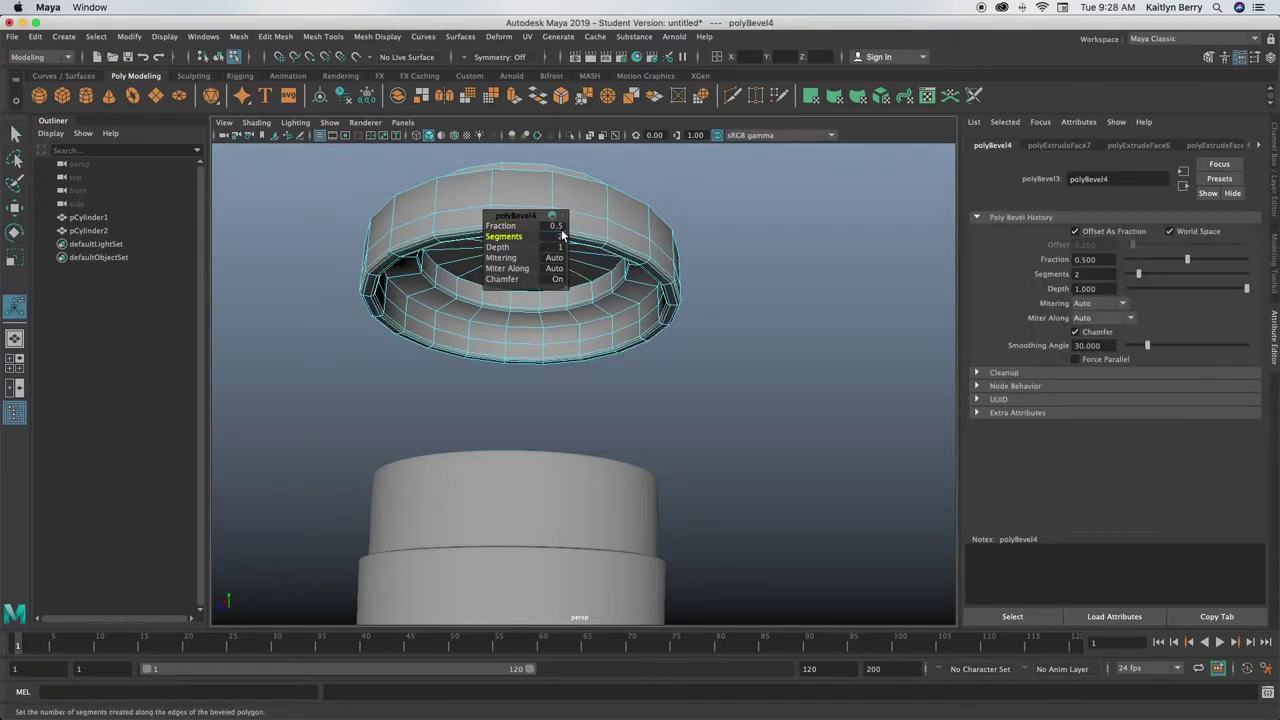
pyautogui.press('3')
pyautogui.press('1')
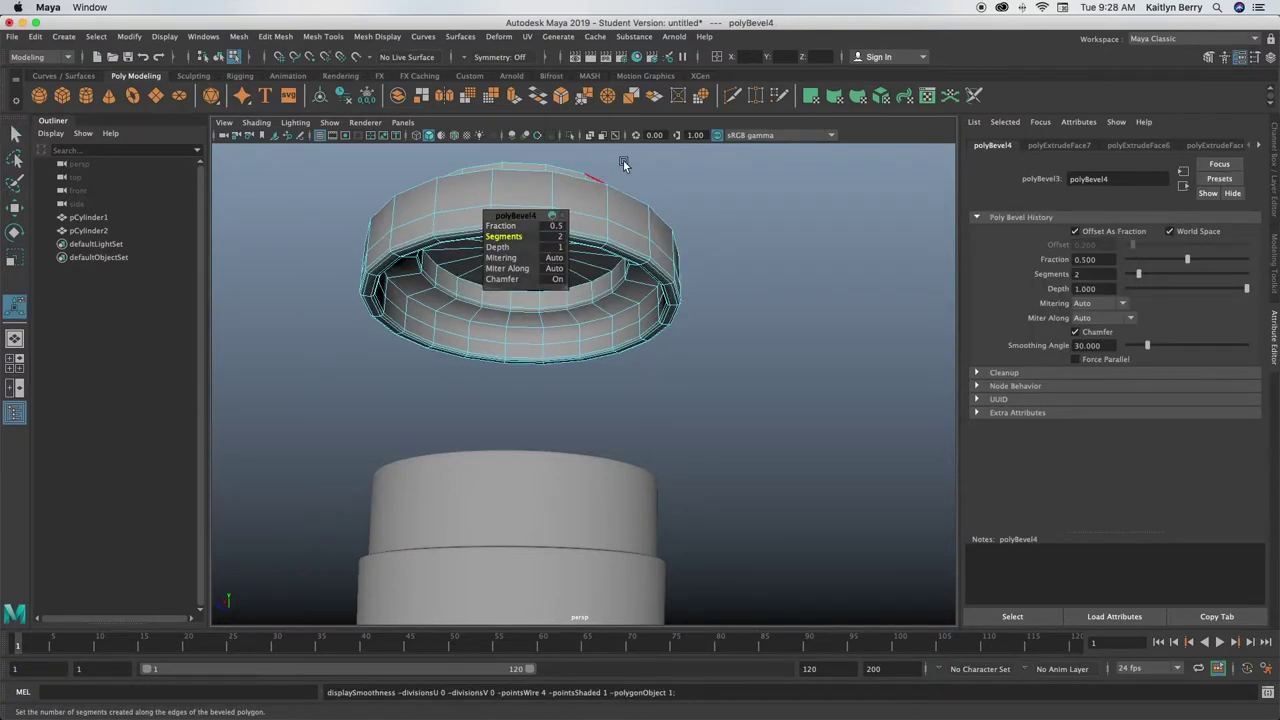
pyautogui.click(619, 163)
# Examine the smoothed lid from above, checking how its top recess and steps are rounded.
pyautogui.keyDown('alt'); pyautogui.moveTo(600, 223); pyautogui.dragTo(528, 400); pyautogui.keyUp('alt')
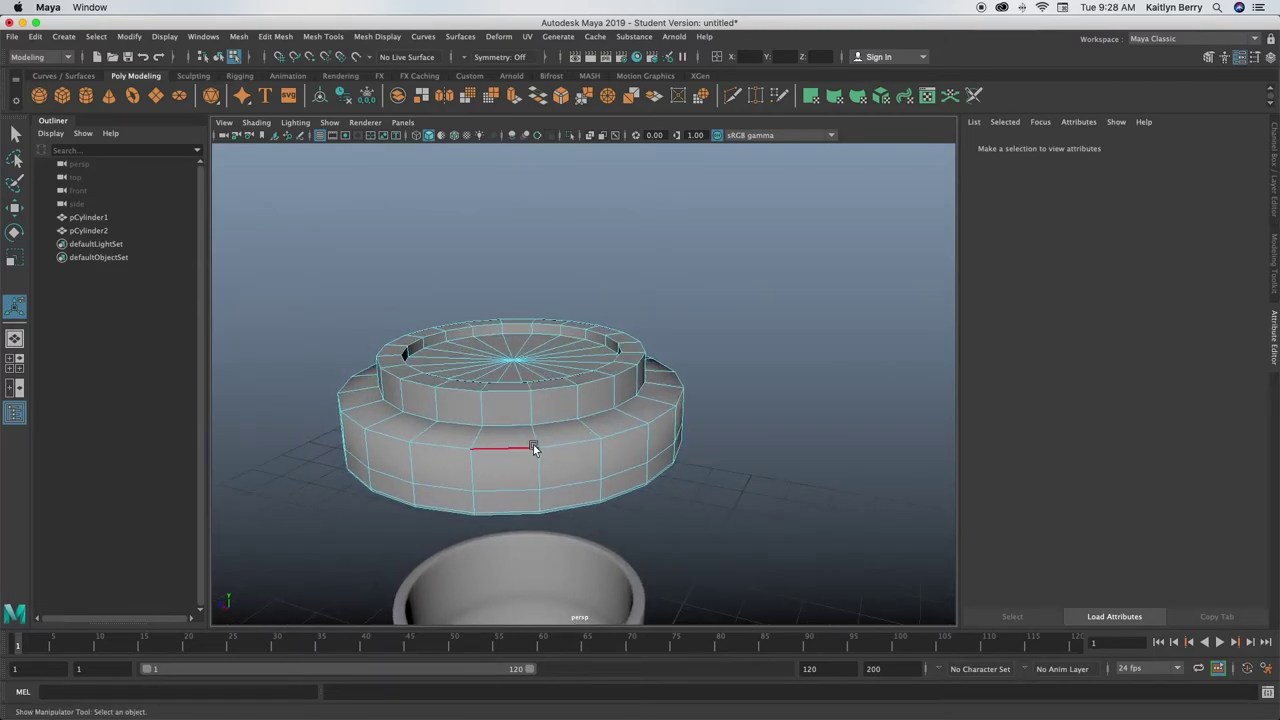
pyautogui.press('3')
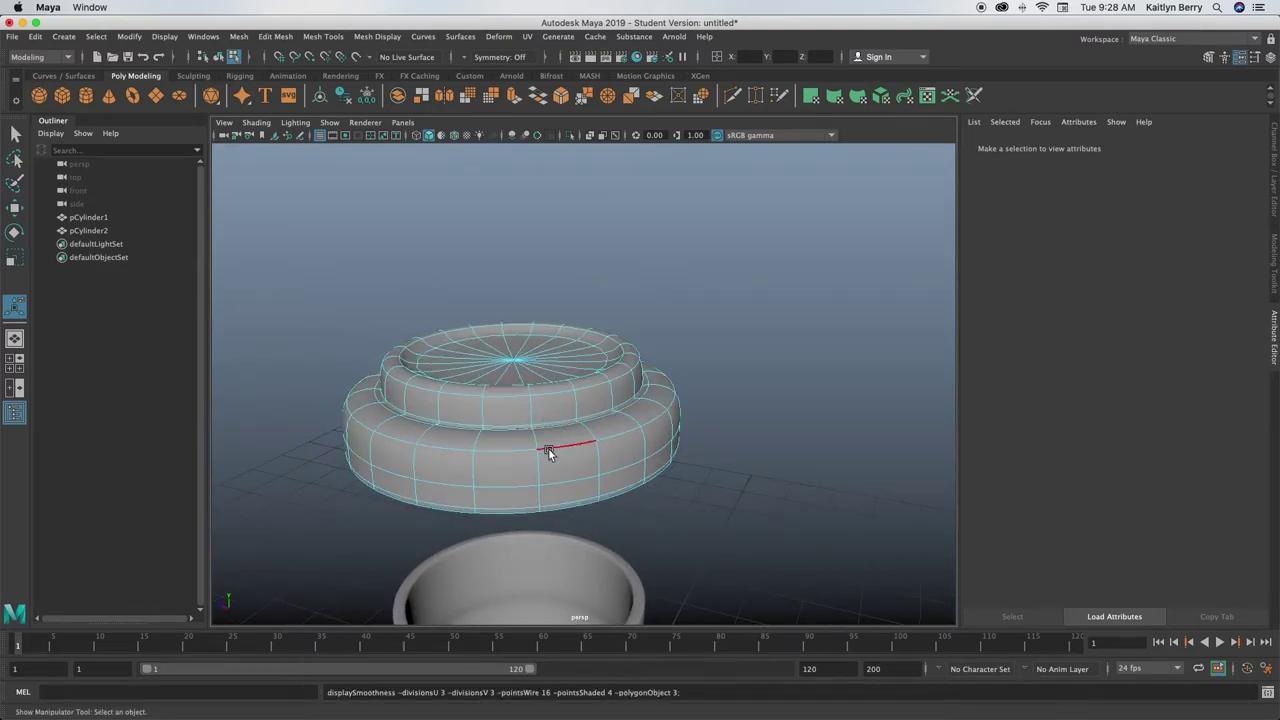
pyautogui.moveTo(523, 380)
pyautogui.keyDown('alt'); pyautogui.mouseDown()
pyautogui.moveTo(491, 391)
pyautogui.moveTo(547, 373)
pyautogui.moveTo(528, 376)
pyautogui.mouseUp(); pyautogui.keyUp('alt')
pyautogui.press('q')
pyautogui.moveTo(749, 274); pyautogui.dragTo(786, 260, button='right')
pyautogui.click(786, 260)
pyautogui.keyDown('alt'); pyautogui.moveTo(692, 339); pyautogui.dragTo(522, 430); pyautogui.keyUp('alt')
pyautogui.click(600, 408)
pyautogui.click(690, 327)
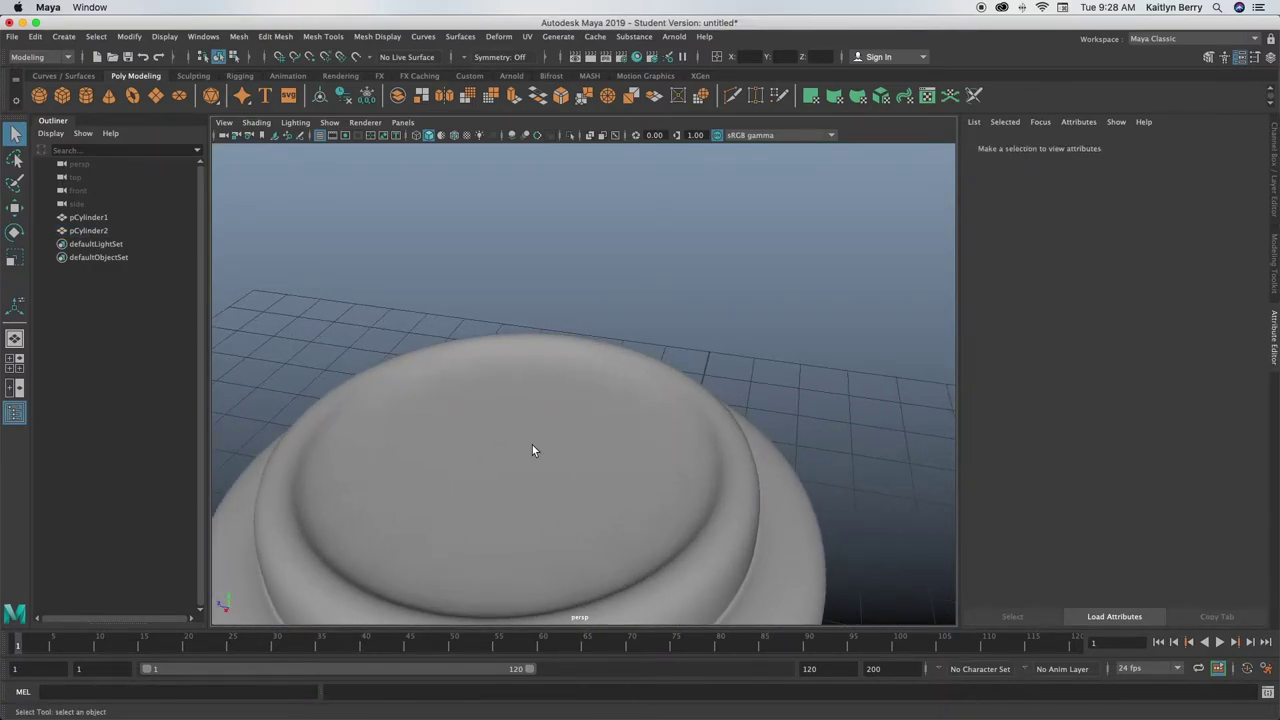
# Bevel the inner edge loop around the floor of the lid's top recess with 2 segments and check the smoothing.
pyautogui.click(532, 450)
pyautogui.moveTo(493, 339); pyautogui.dragTo(506, 309, button='right')
pyautogui.press('1')
pyautogui.click(529, 351)
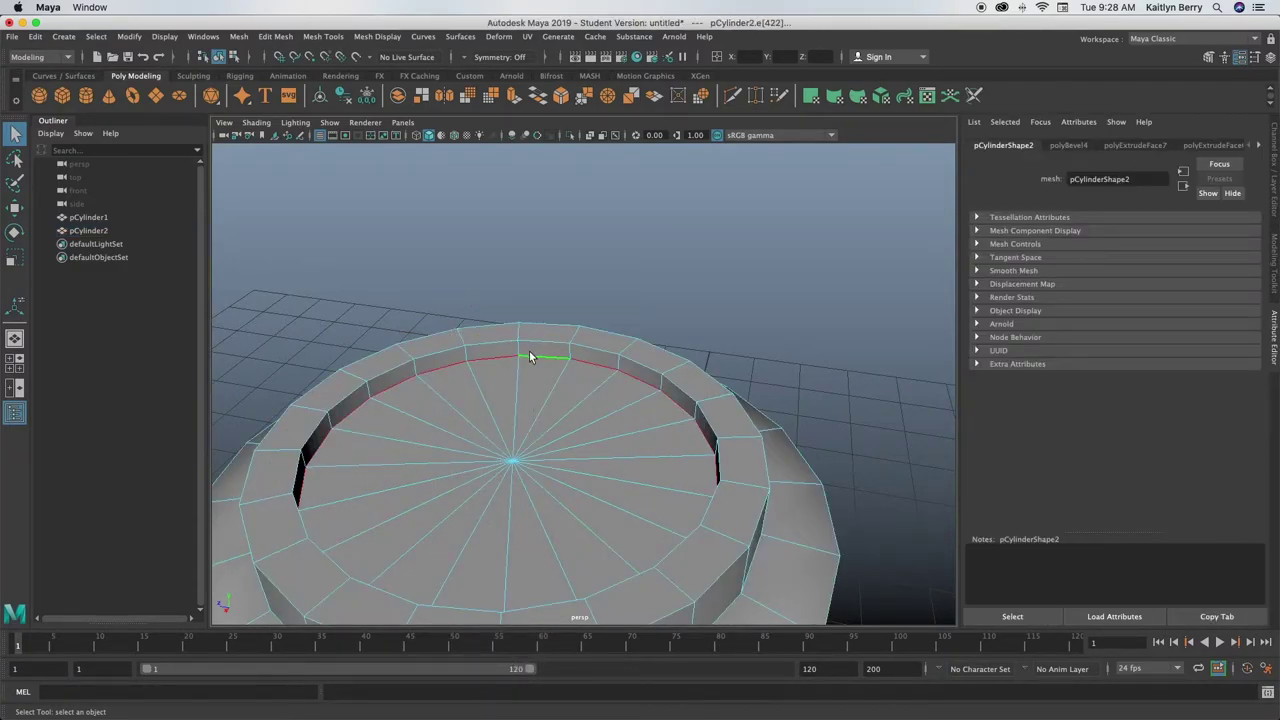
pyautogui.hotkey('ctrl', 'b')
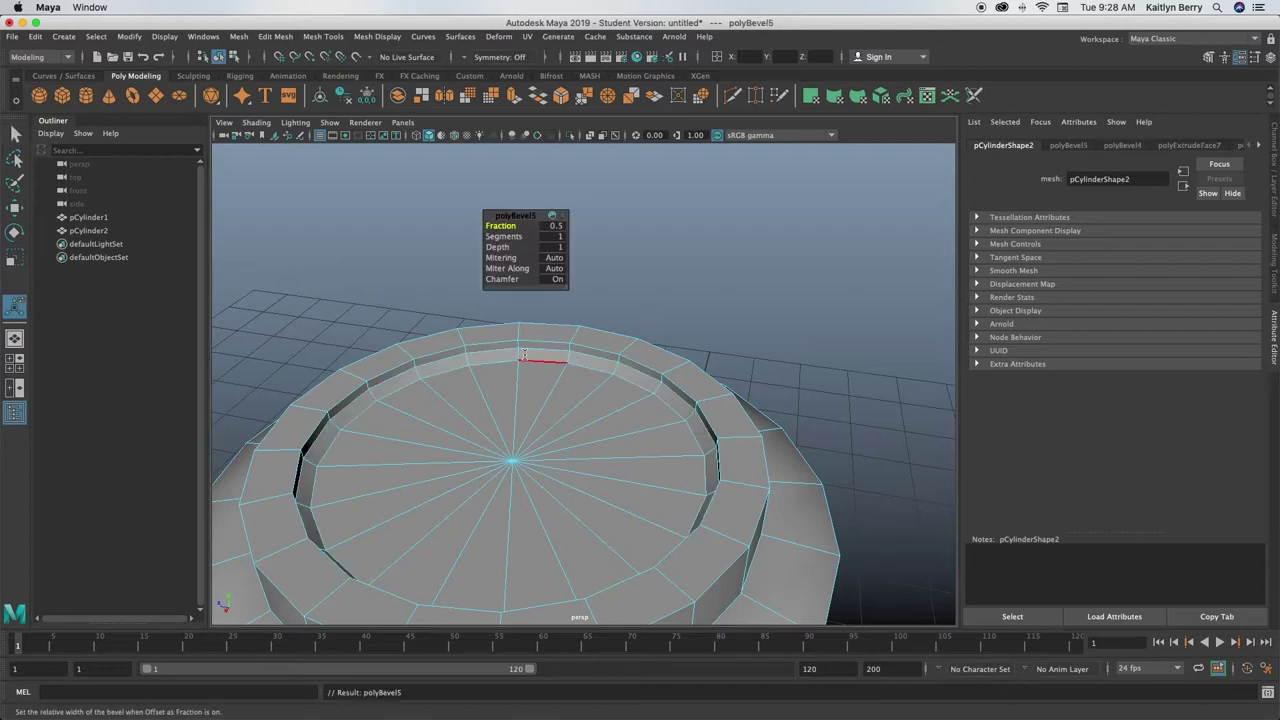
pyautogui.click(551, 237)
pyautogui.write('2')
pyautogui.press('Return')
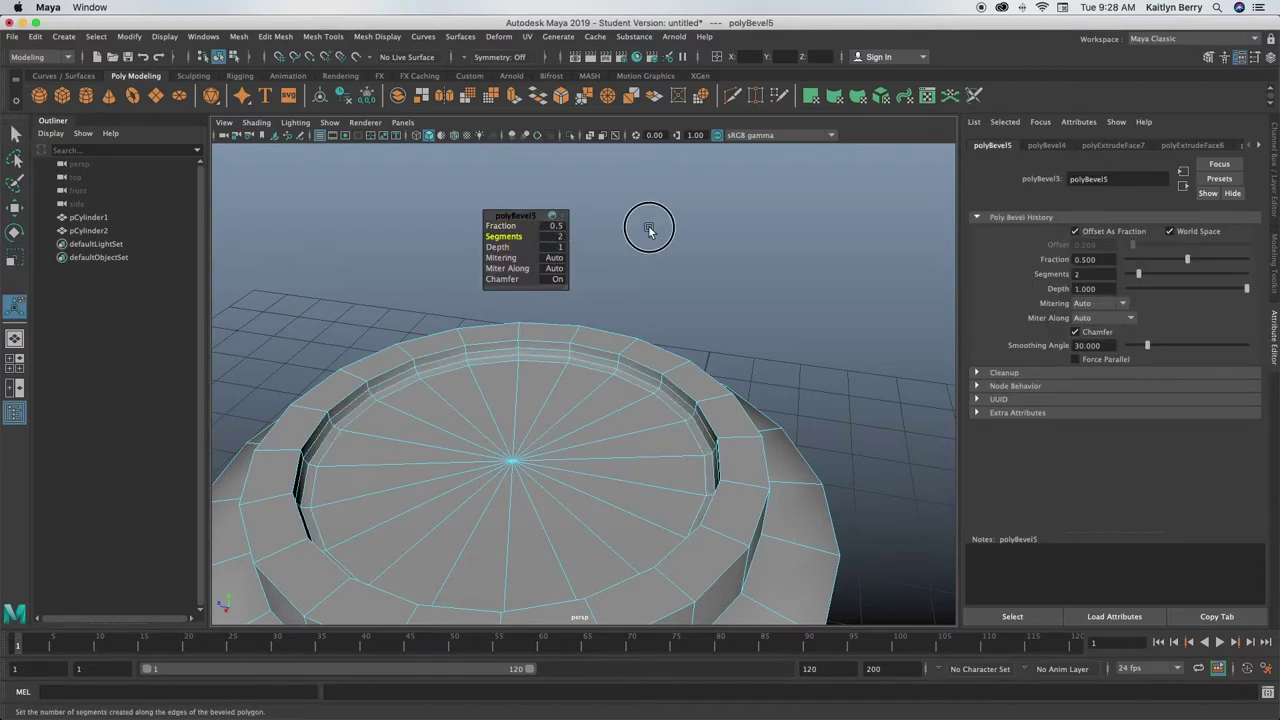
pyautogui.press('3')
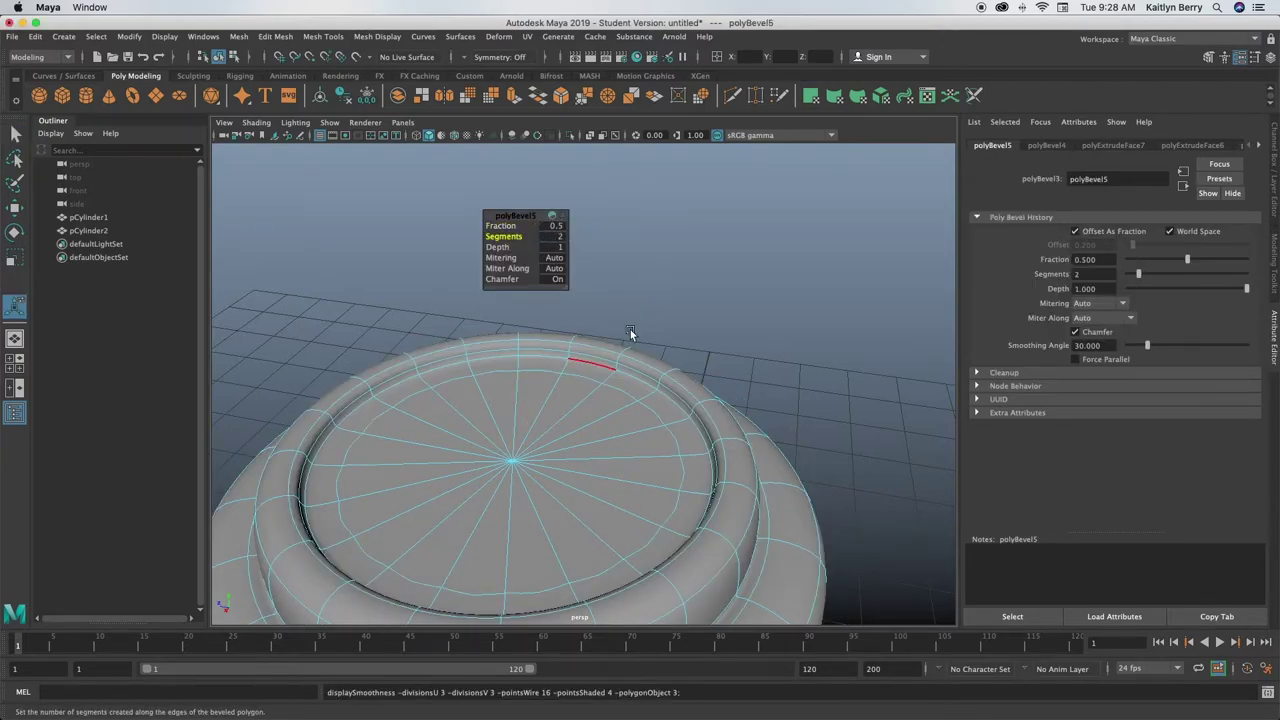
pyautogui.press('1')
pyautogui.click(772, 237)
# Bevel the edge loop where the lid's narrow upper tier meets the wide shoulder, with 2 segments and a fraction of 0.15.
pyautogui.keyDown('alt'); pyautogui.moveTo(668, 556); pyautogui.dragTo(683, 436); pyautogui.keyUp('alt')
pyautogui.doubleClick(667, 341)
pyautogui.hotkey('ctrl', 'b')
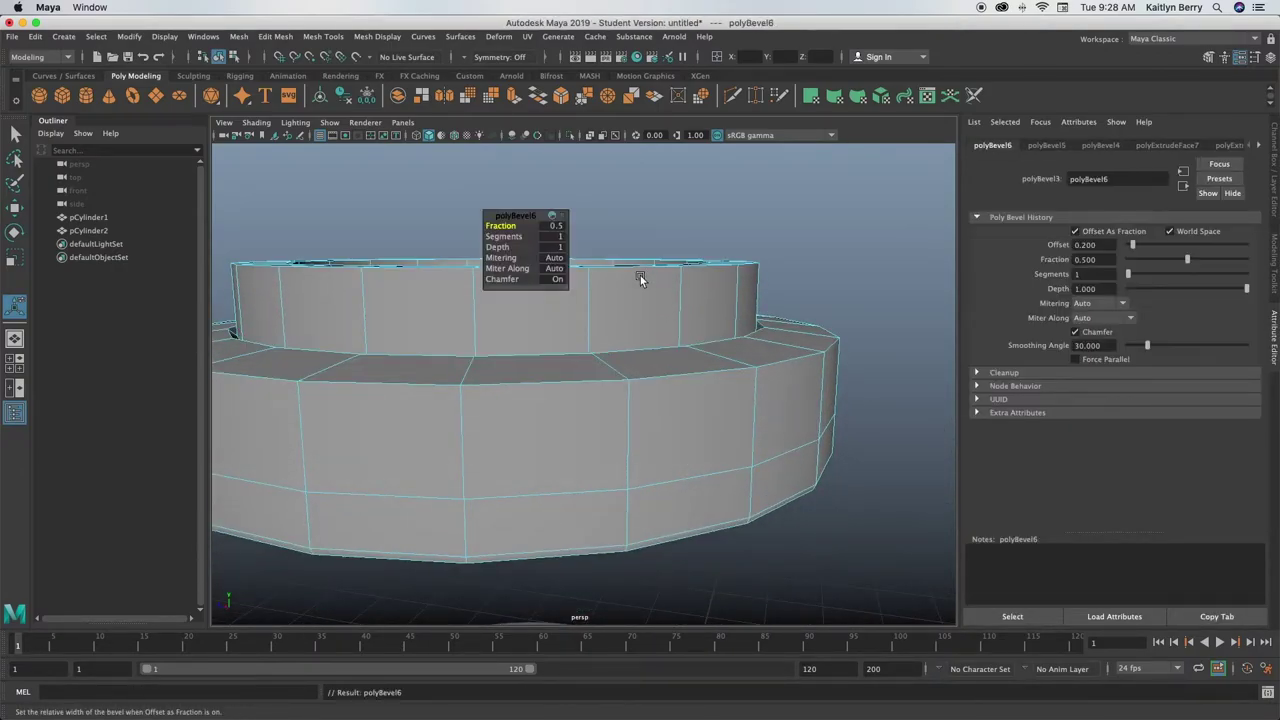
pyautogui.click(558, 237)
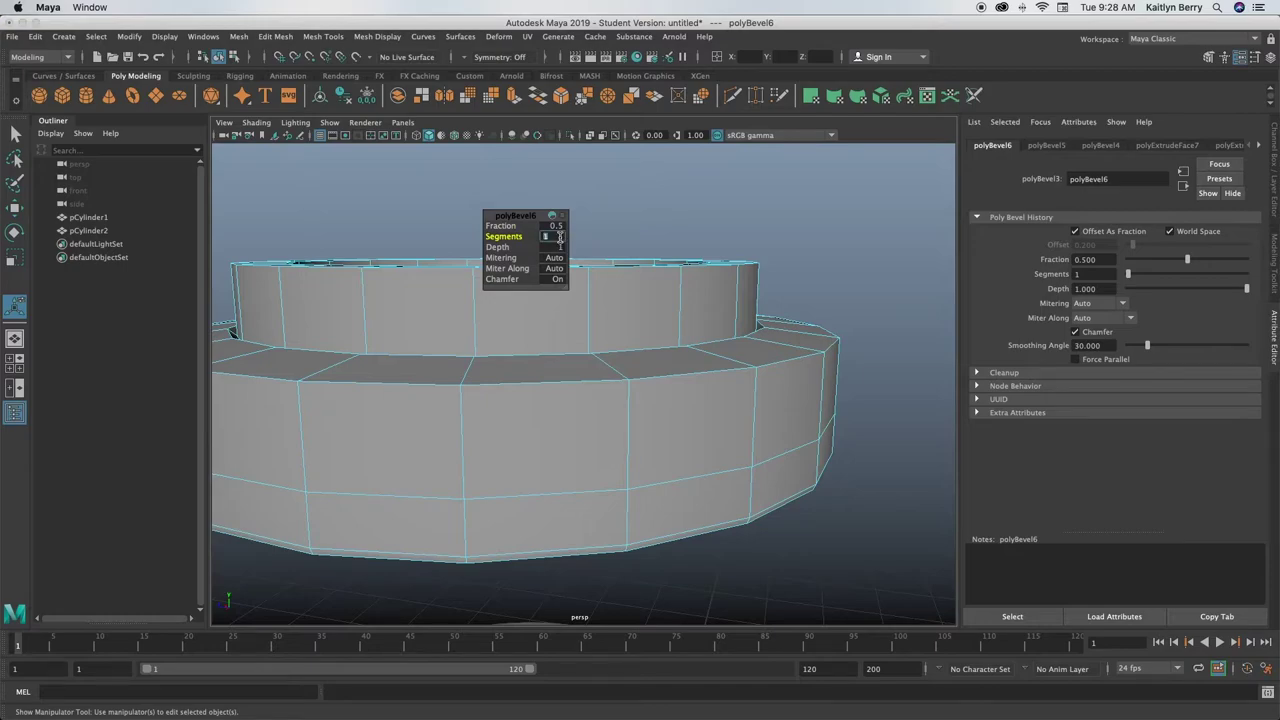
pyautogui.press('Return')
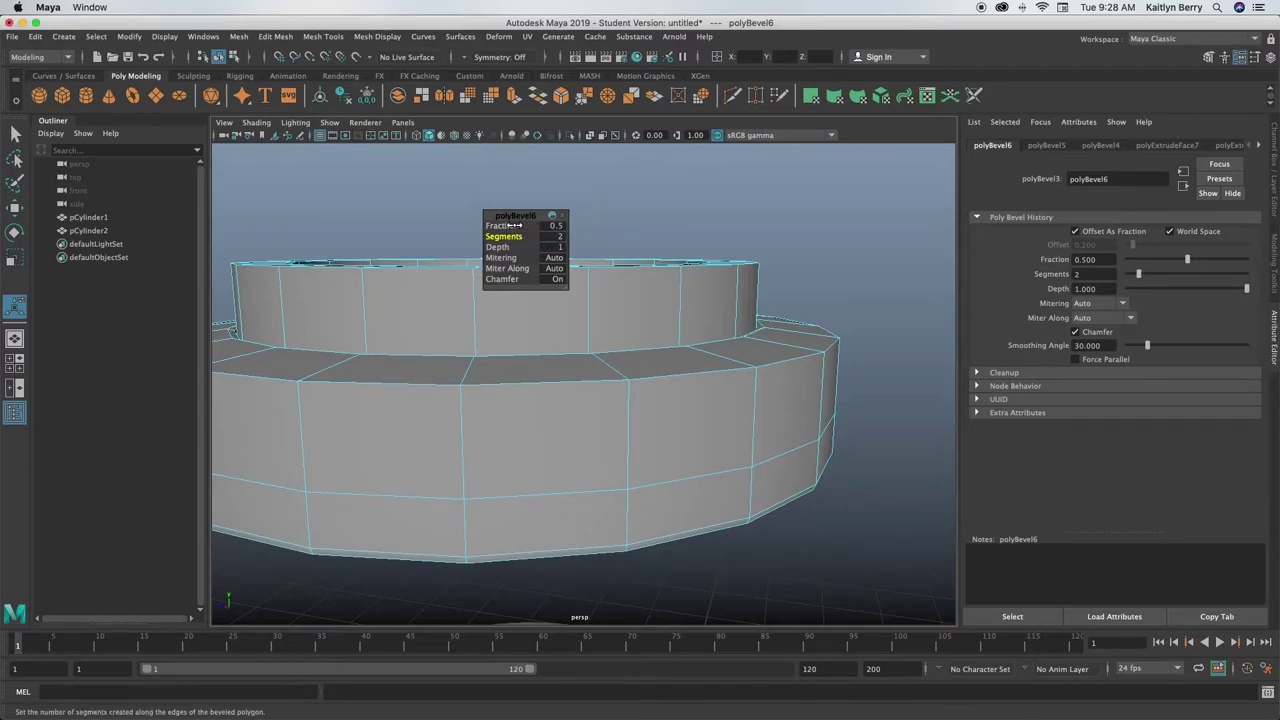
pyautogui.click(505, 225)
pyautogui.moveTo(502, 224); pyautogui.dragTo(477, 227)
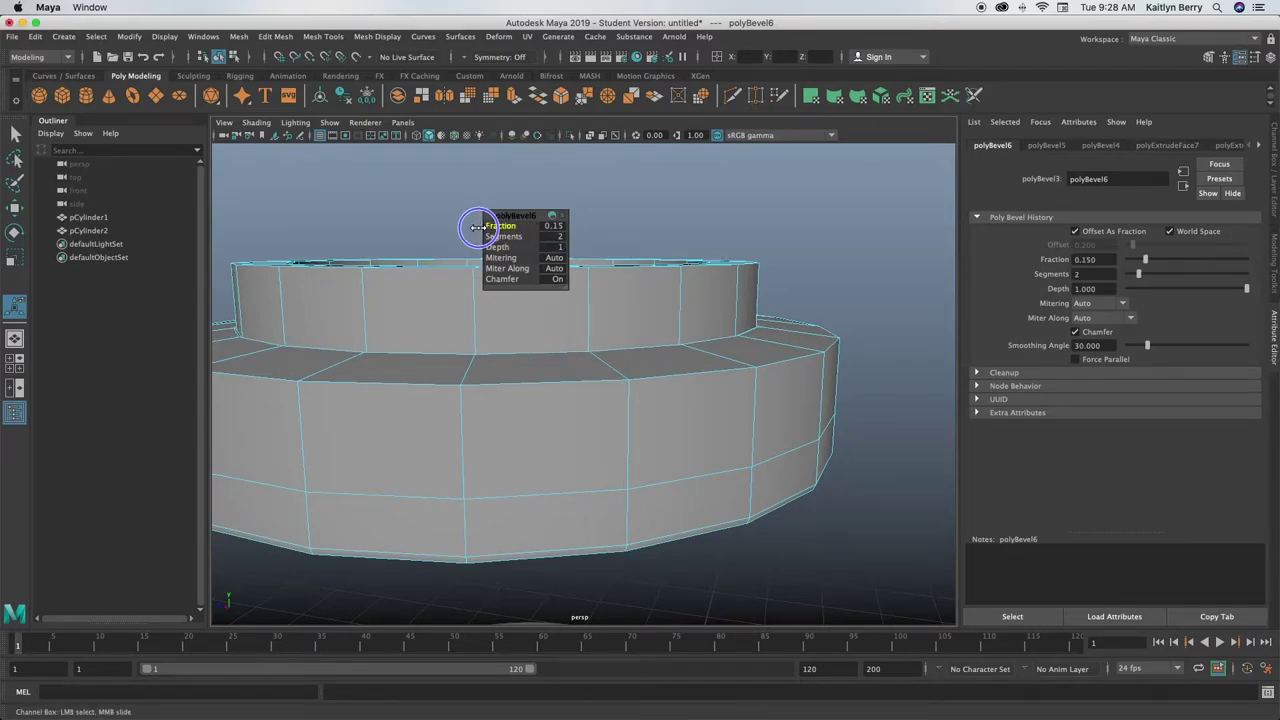
# Inspect the lid in smooth preview, checking the crease between the upper tier and the shoulder.
pyautogui.click(363, 323)
pyautogui.keyDown('alt'); pyautogui.moveTo(363, 325); pyautogui.dragTo(404, 372); pyautogui.keyUp('alt')
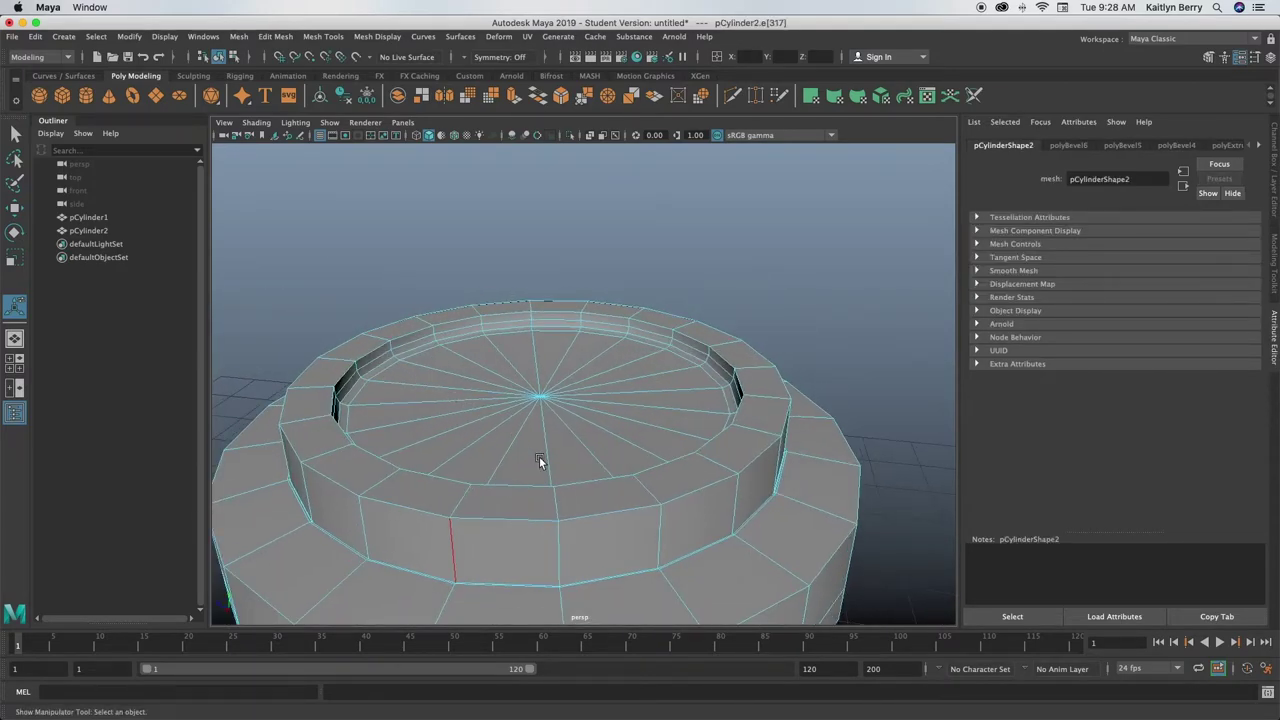
pyautogui.scroll(-3, 579, 482)
pyautogui.click(699, 275)
pyautogui.keyDown('alt'); pyautogui.moveTo(729, 414); pyautogui.dragTo(603, 470); pyautogui.keyUp('alt')
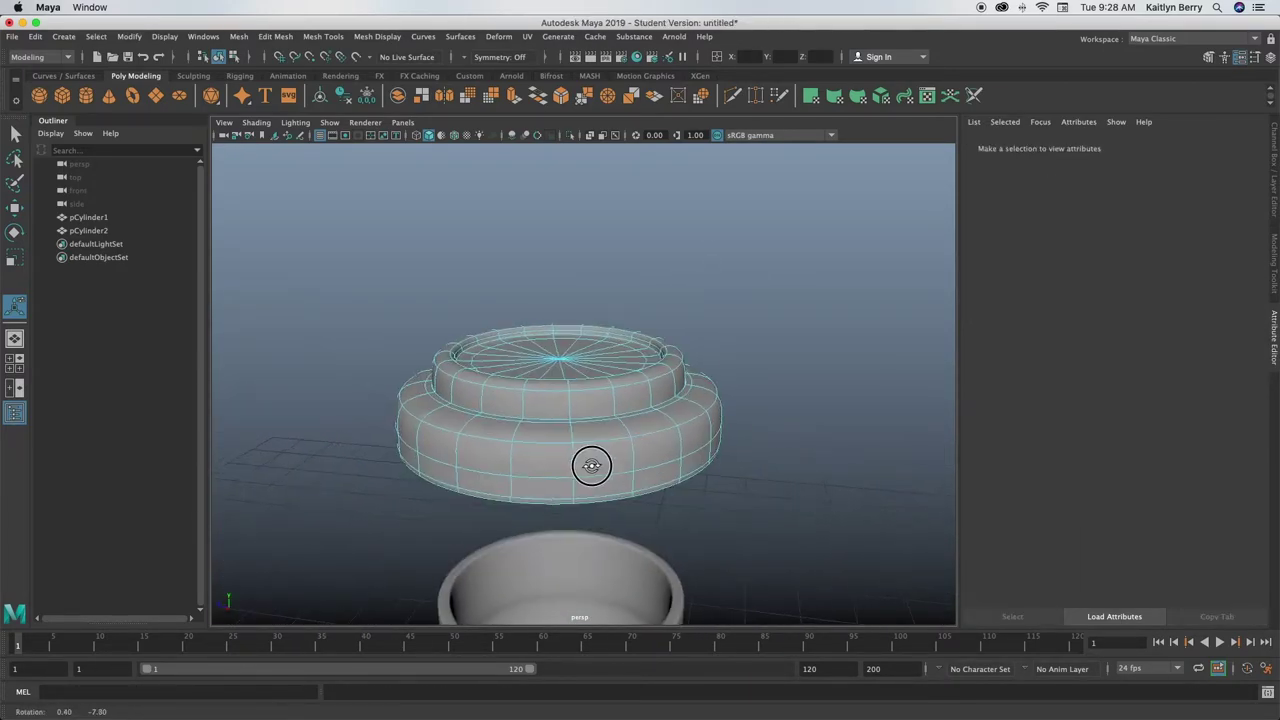
pyautogui.click(610, 436)
pyautogui.keyDown('alt'); pyautogui.moveTo(528, 449); pyautogui.dragTo(533, 478); pyautogui.keyUp('alt')
pyautogui.keyDown('alt'); pyautogui.moveTo(533, 463); pyautogui.dragTo(519, 305, button='right'); pyautogui.keyUp('alt')
# Bevel the inner and outer edge loops of the lid's top rim together with 2 segments and a fraction of 0.27.
pyautogui.press('1')
pyautogui.doubleClick(509, 498)
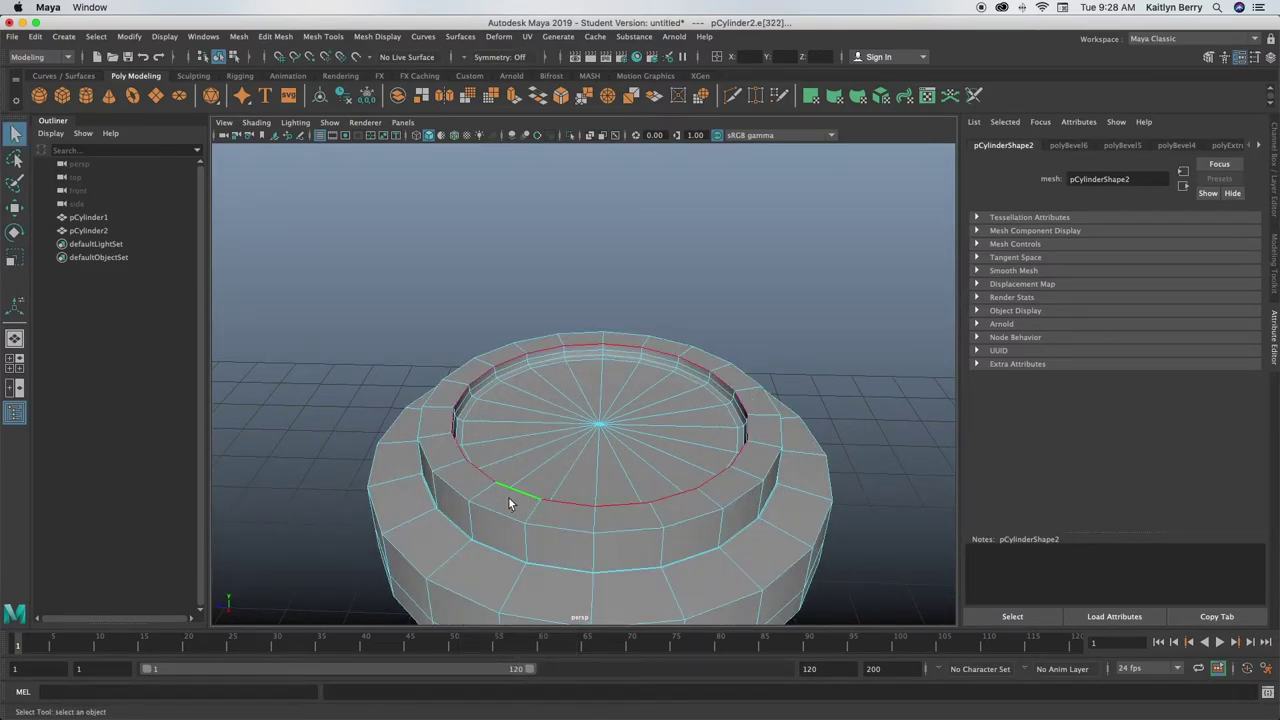
pyautogui.keyDown('shift'); pyautogui.doubleClick(503, 504); pyautogui.keyUp('shift')
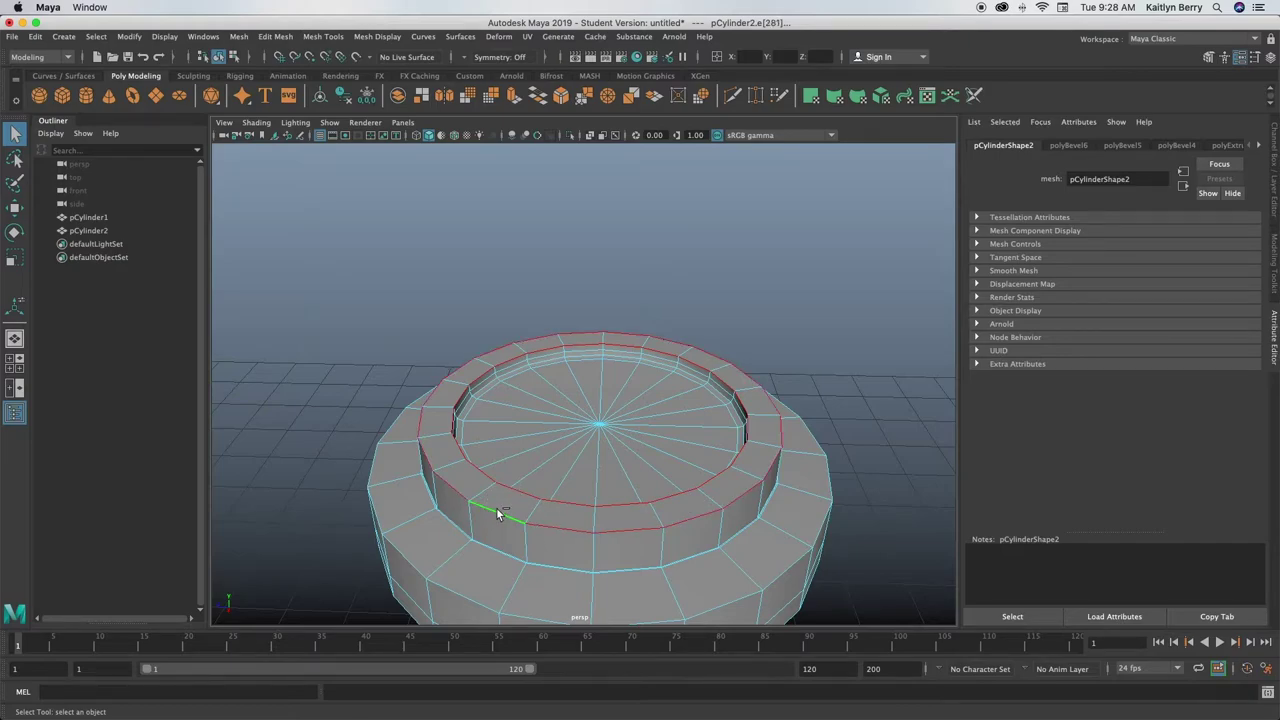
pyautogui.hotkey('ctrl', 'b')
pyautogui.click(551, 247)
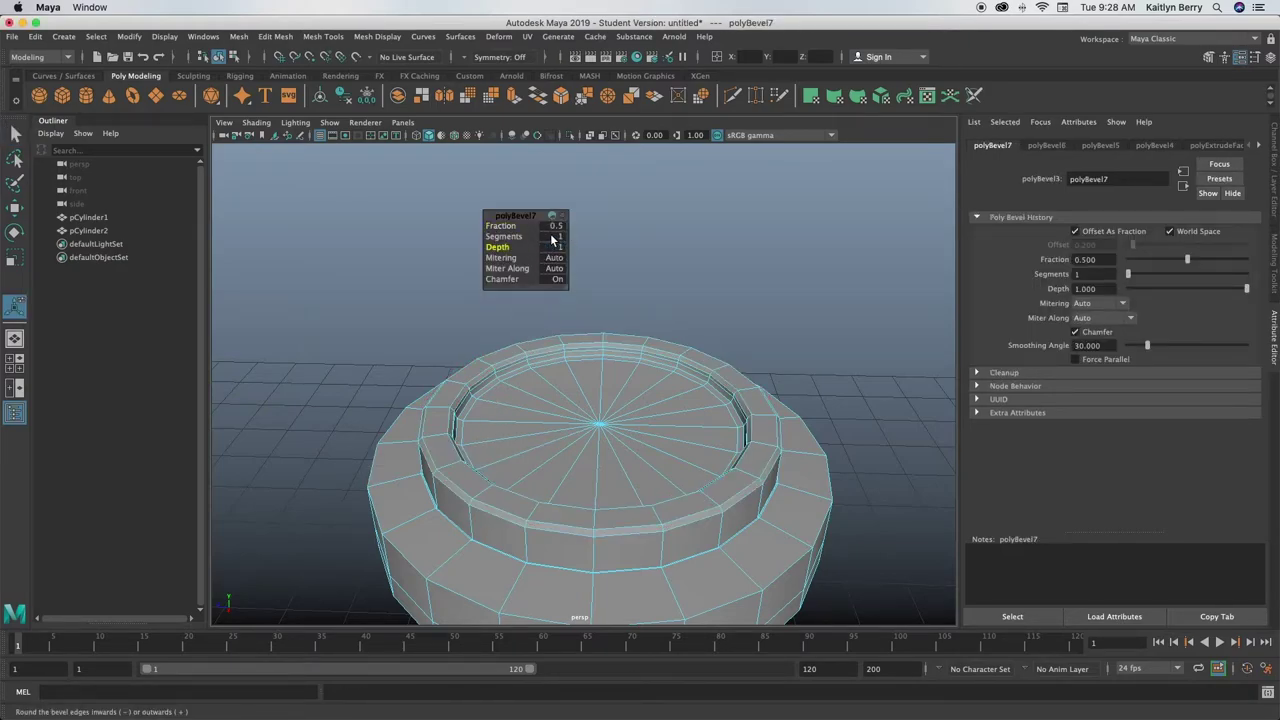
pyautogui.click(551, 238)
pyautogui.write('2')
pyautogui.press('Return')
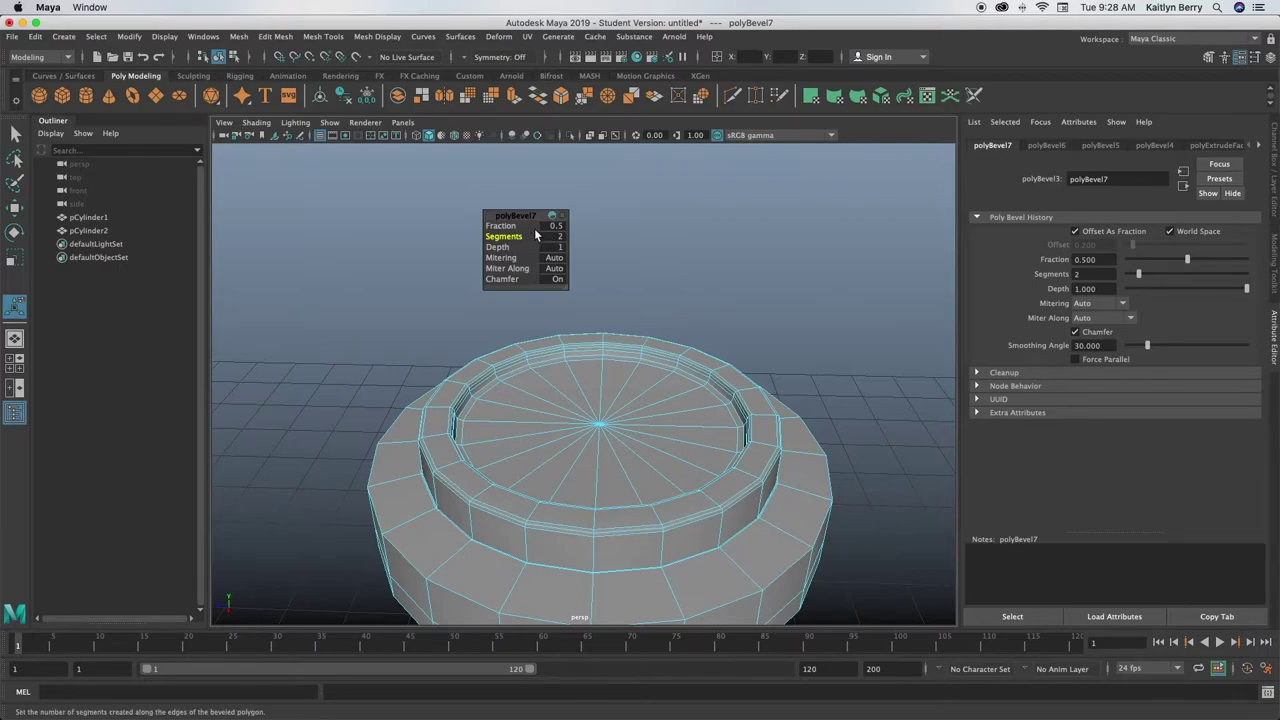
pyautogui.click(505, 226)
pyautogui.moveTo(505, 228); pyautogui.dragTo(492, 233)
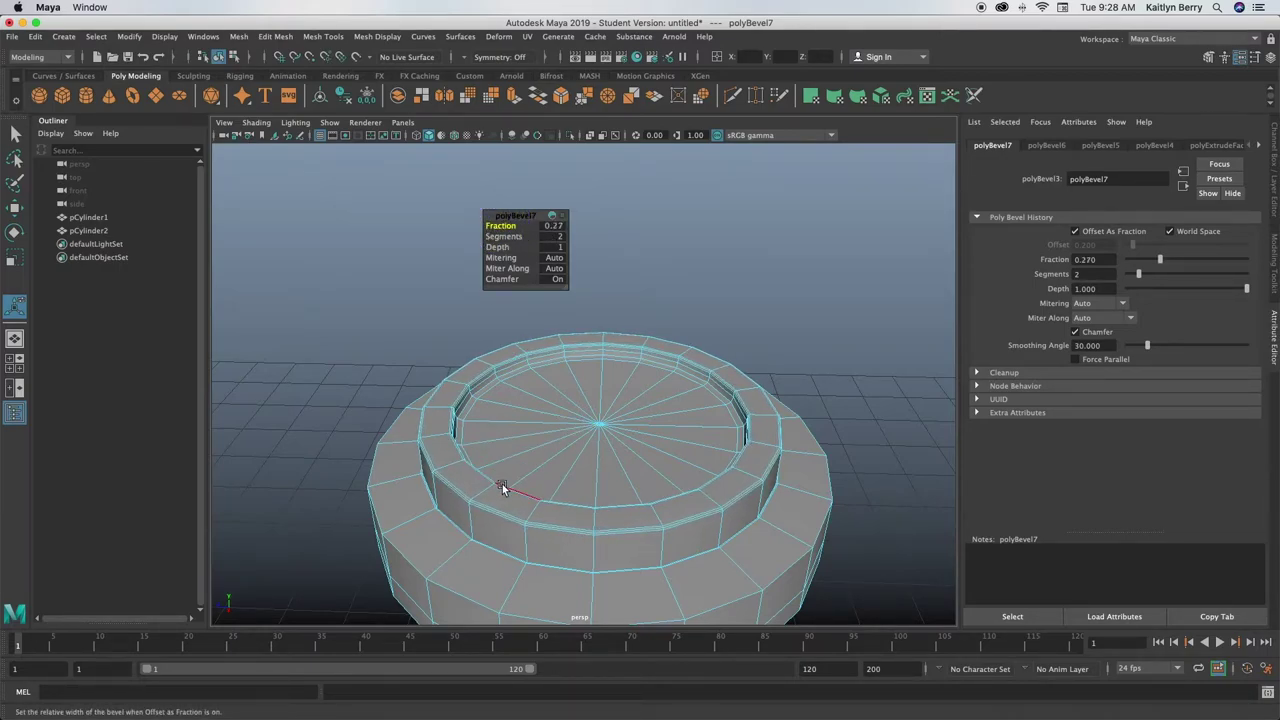
pyautogui.press('3')
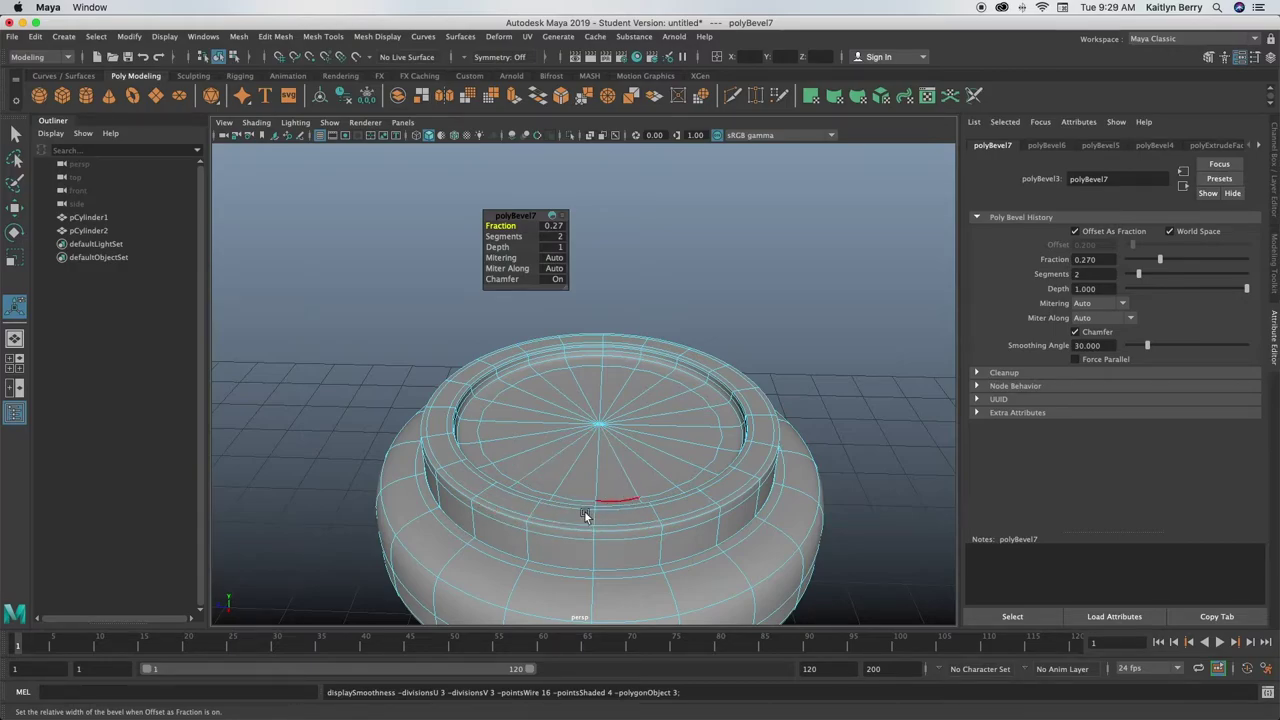
pyautogui.click(803, 348)
# Try beveling the edge loop around the outer shoulder of the lid's wide base with 2 segments.
pyautogui.moveTo(714, 397); pyautogui.dragTo(780, 305, button='right')
pyautogui.click(780, 304)
pyautogui.keyDown('alt'); pyautogui.moveTo(790, 465); pyautogui.dragTo(709, 465); pyautogui.keyUp('alt')
pyautogui.click(654, 464)
pyautogui.moveTo(670, 362); pyautogui.dragTo(668, 305, button='right')
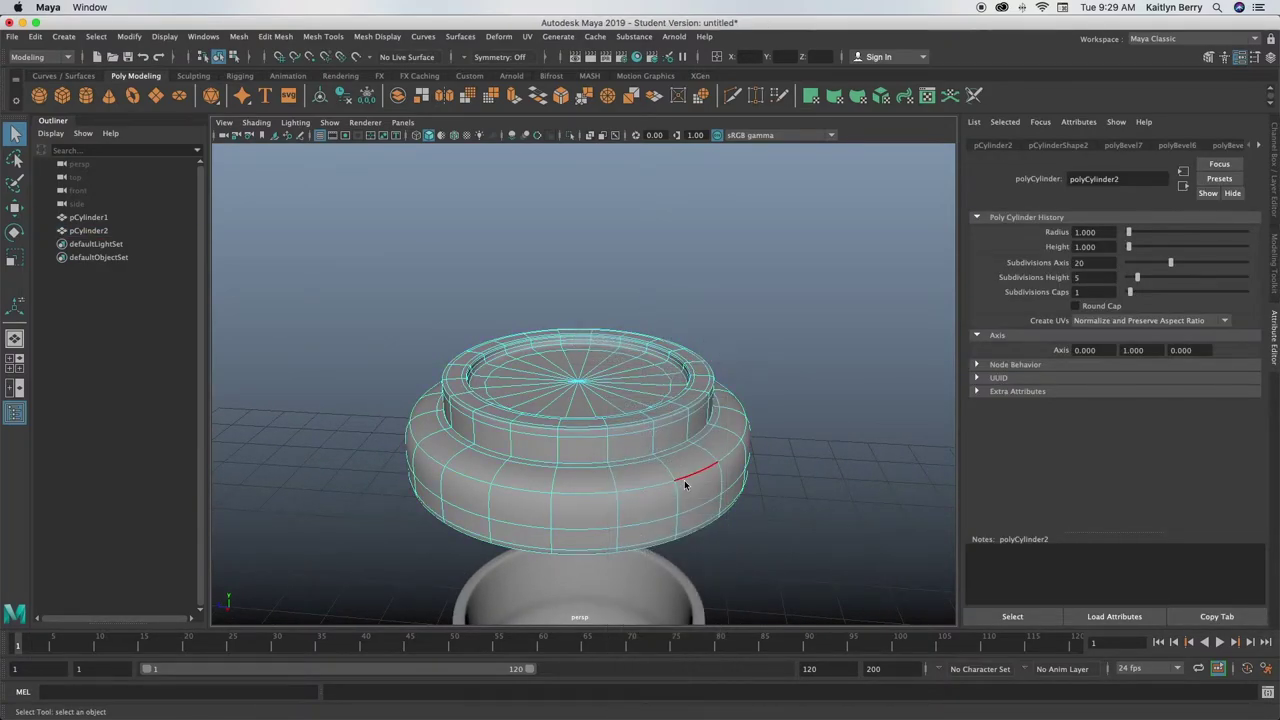
pyautogui.doubleClick(686, 478)
pyautogui.hotkey('ctrl', 'b')
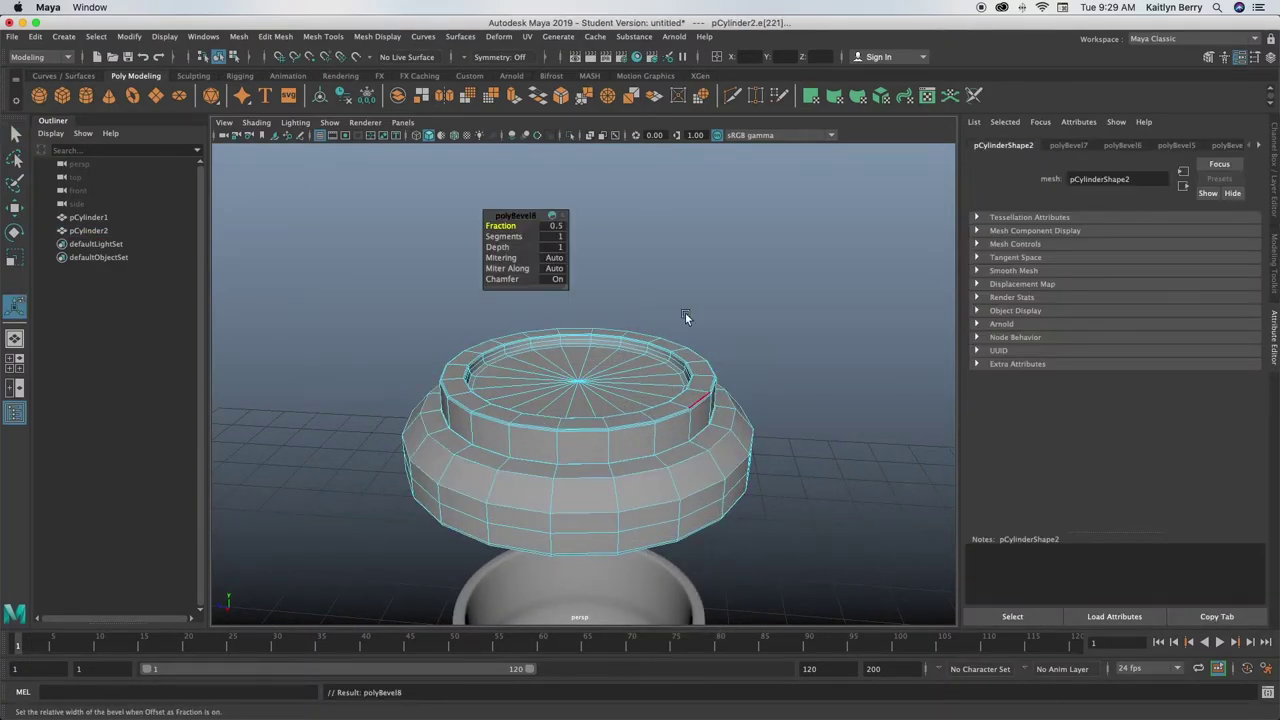
pyautogui.click(561, 237)
pyautogui.write('2')
pyautogui.press('Return')
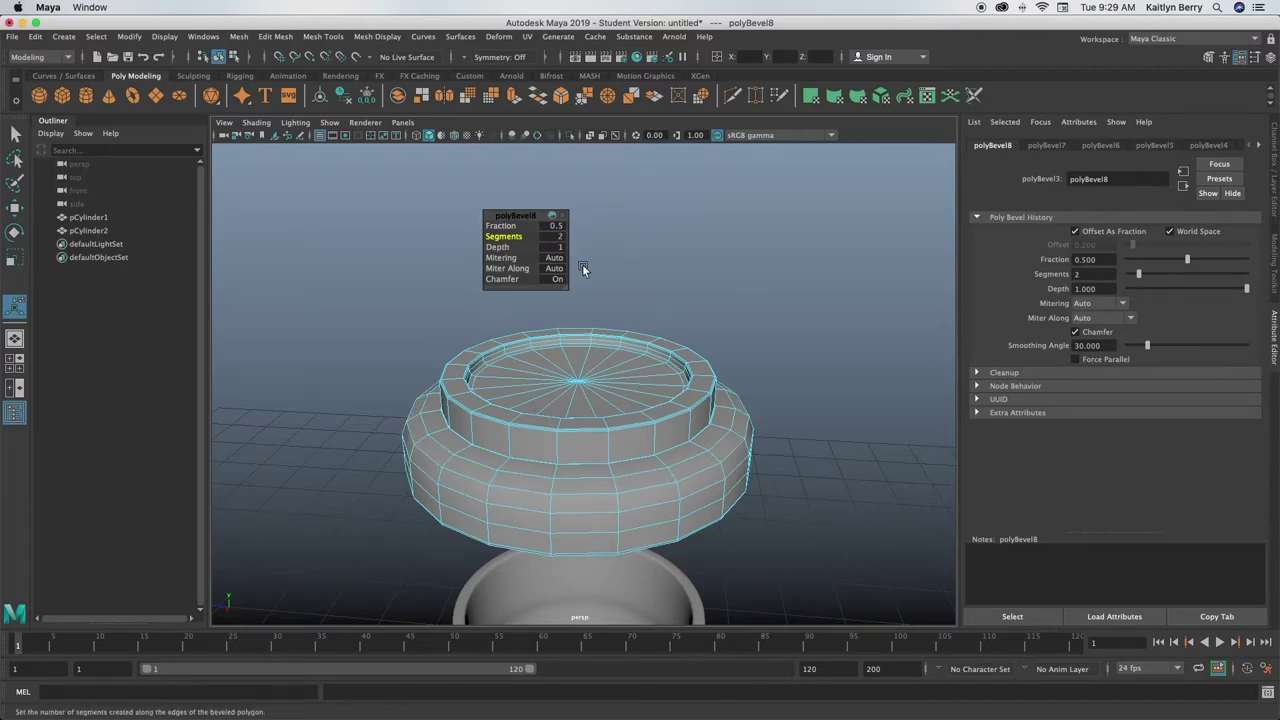
# Undo the shoulder bevel and its segment change, back to the selected shoulder edge loop.
pyautogui.moveTo(714, 349); pyautogui.dragTo(738, 311, button='right')
pyautogui.click(755, 479)
pyautogui.click(684, 480)
pyautogui.press('z')
pyautogui.press('z')
pyautogui.press('z')
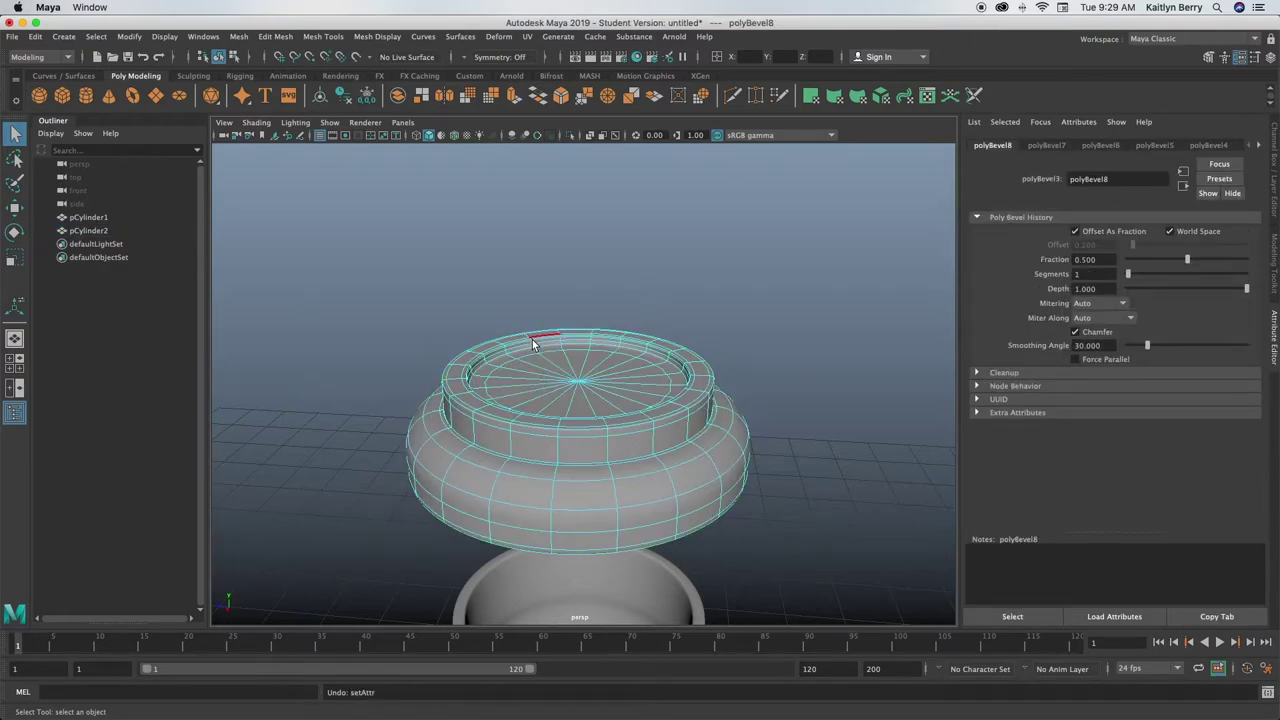
pyautogui.press('z')
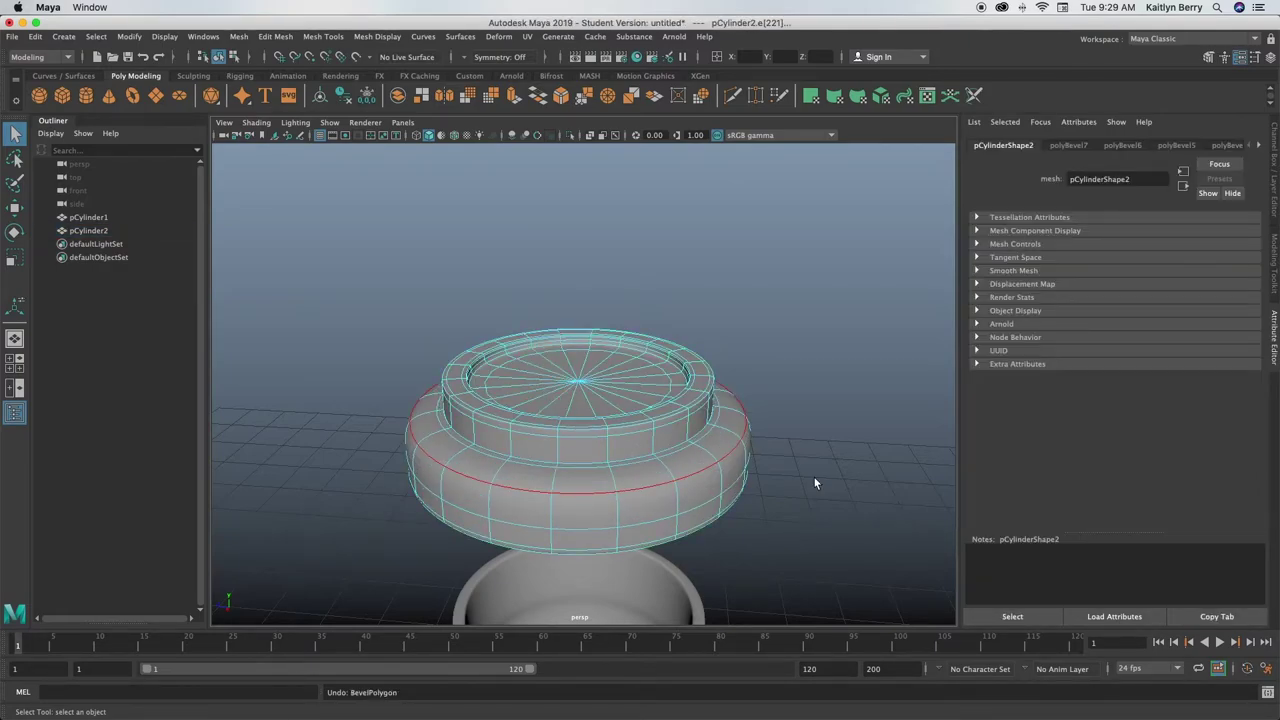
# Bevel the selected edge loop around the lid's outer shoulder with a fraction below 0.5, then return to object mode.
pyautogui.hotkey('ctrl', 'b')
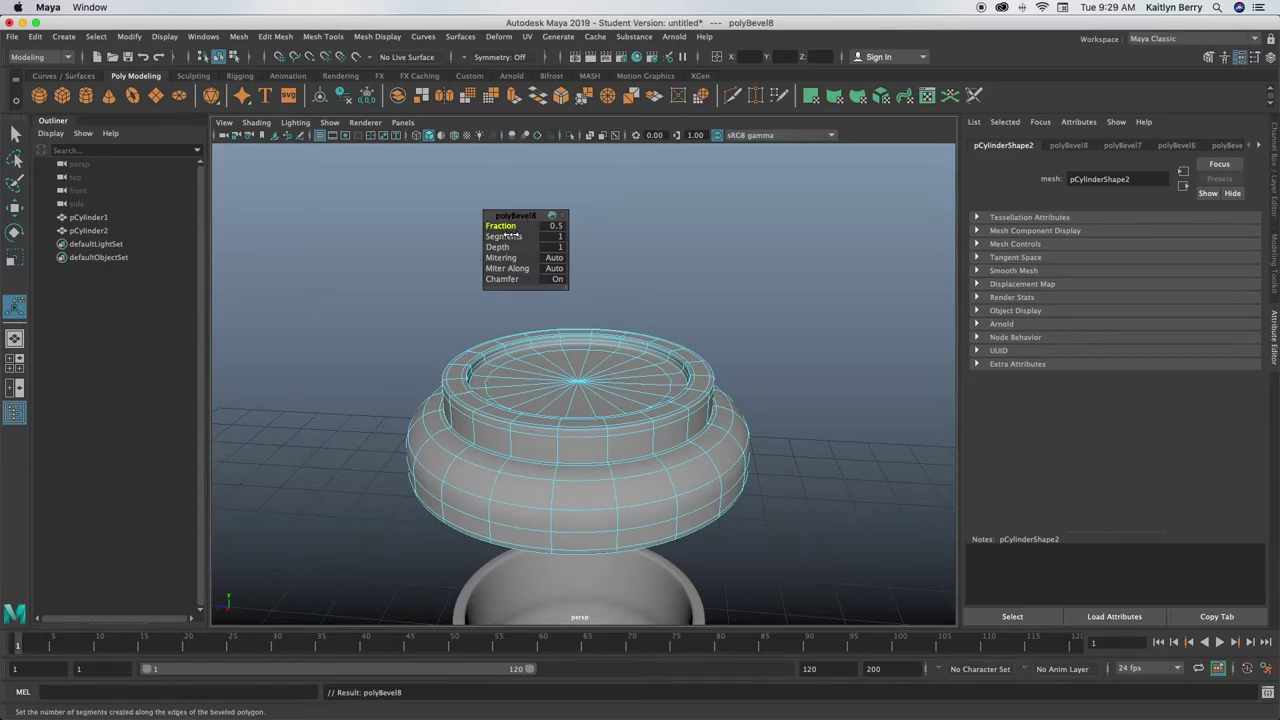
pyautogui.click(500, 226)
pyautogui.moveTo(500, 228); pyautogui.dragTo(586, 476)
pyautogui.click(728, 281)
pyautogui.moveTo(673, 406); pyautogui.dragTo(733, 334, button='right')
# Check the beveled lid in smooth preview, with its wireframe selected and with the selection cleared.
pyautogui.press('3')
pyautogui.click(743, 313)
pyautogui.click(689, 389)
pyautogui.click(732, 344)
pyautogui.click(601, 471)
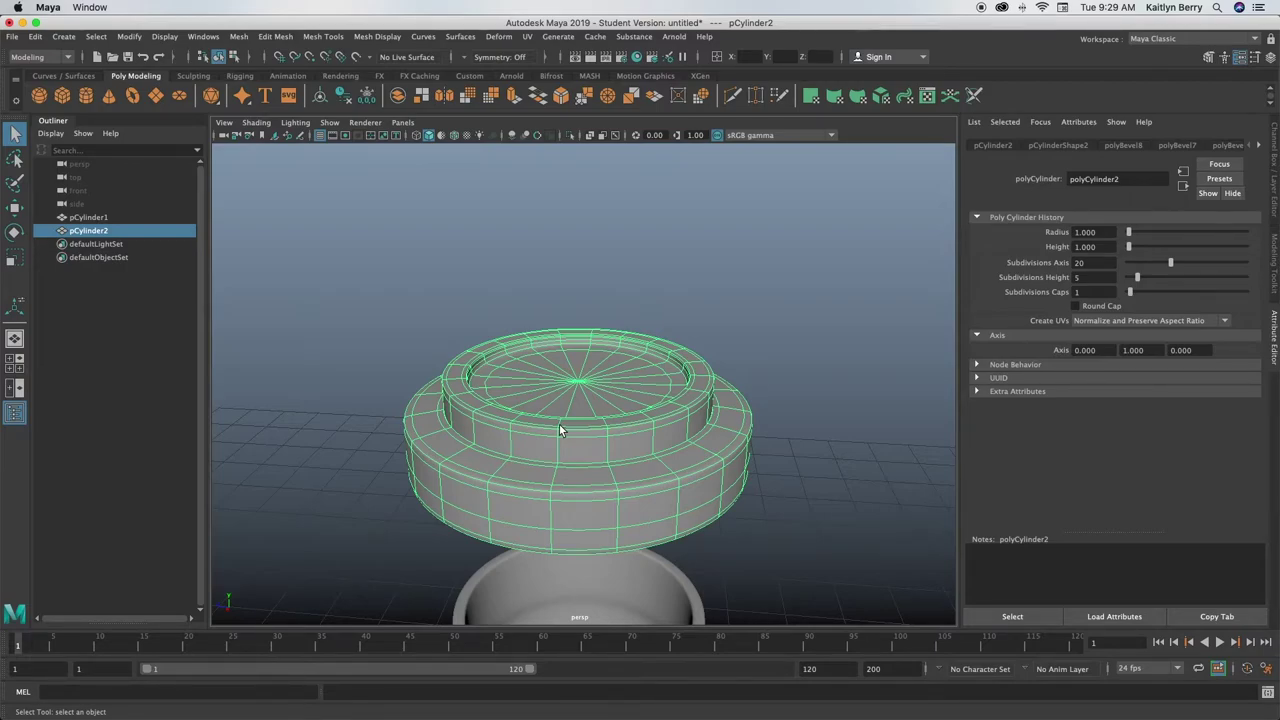
pyautogui.click(511, 307)
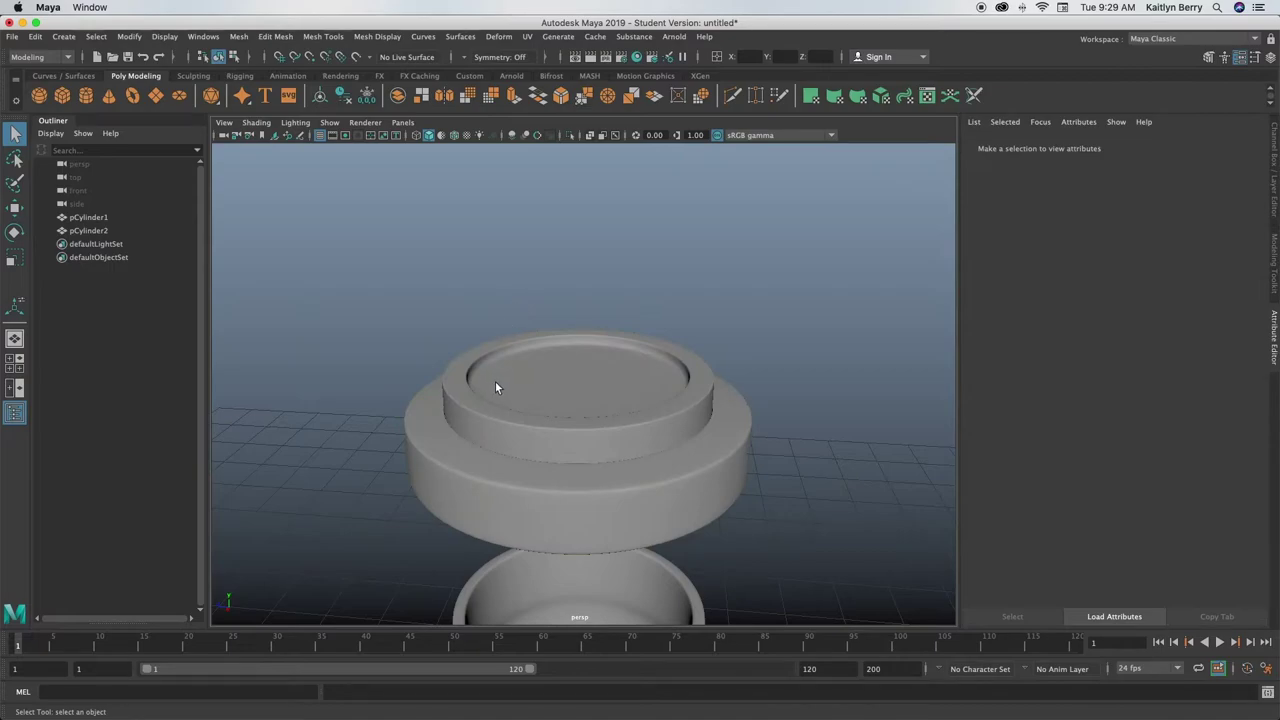
# Create a new polygon cylinder, raise it up to the lid's top and scale it uniformly down to about 0.07.
pyautogui.click(89, 92)
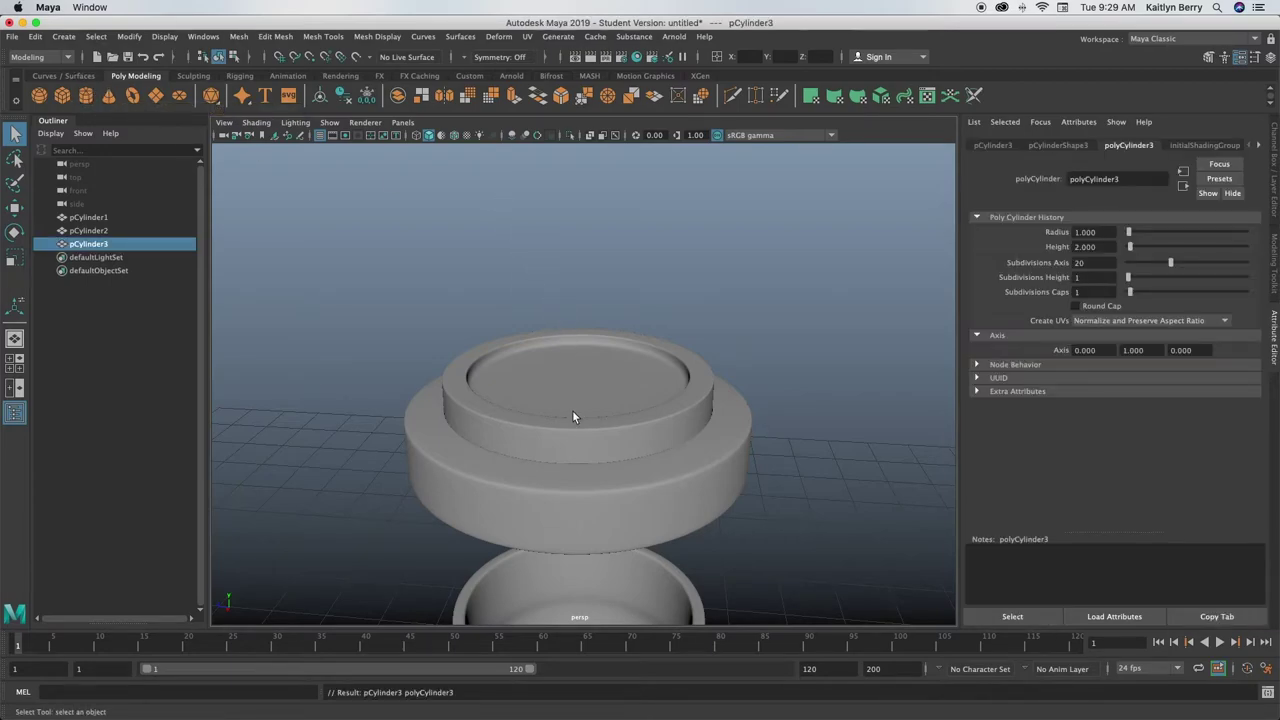
pyautogui.press('w')
pyautogui.scroll(-5, 746, 417)
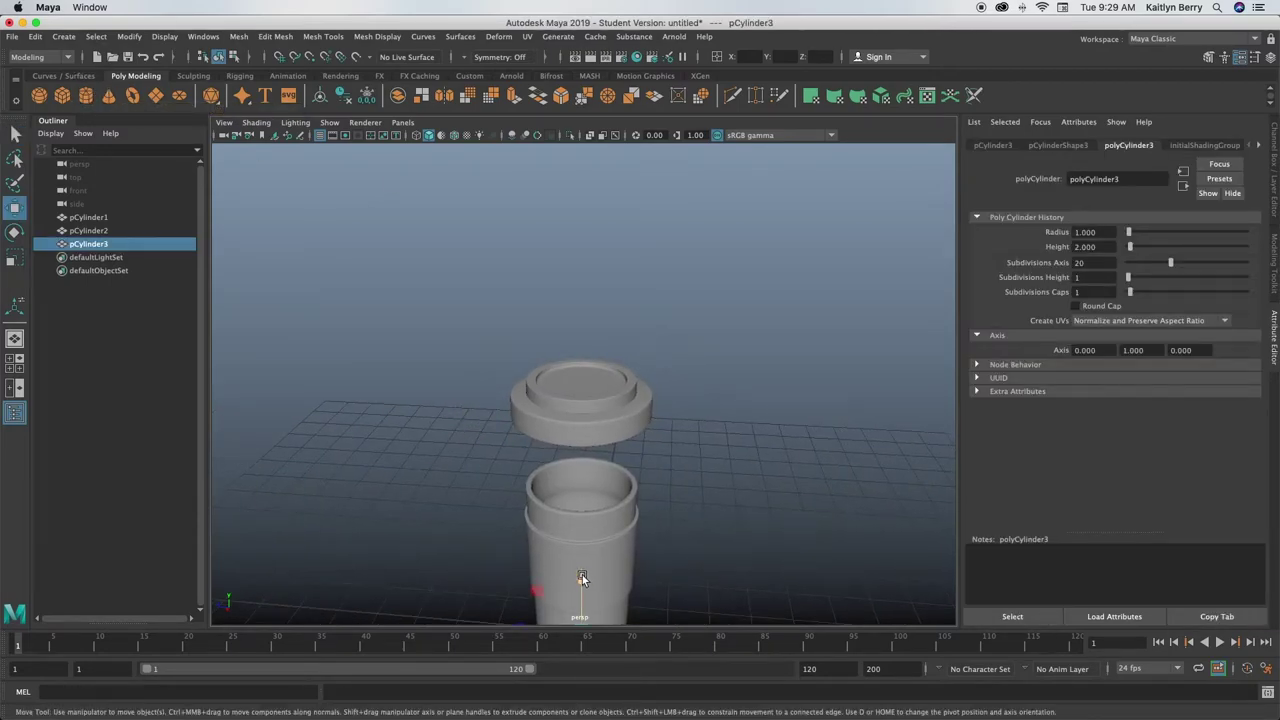
pyautogui.moveTo(583, 578); pyautogui.dragTo(596, 290)
pyautogui.scroll(5, 714, 414)
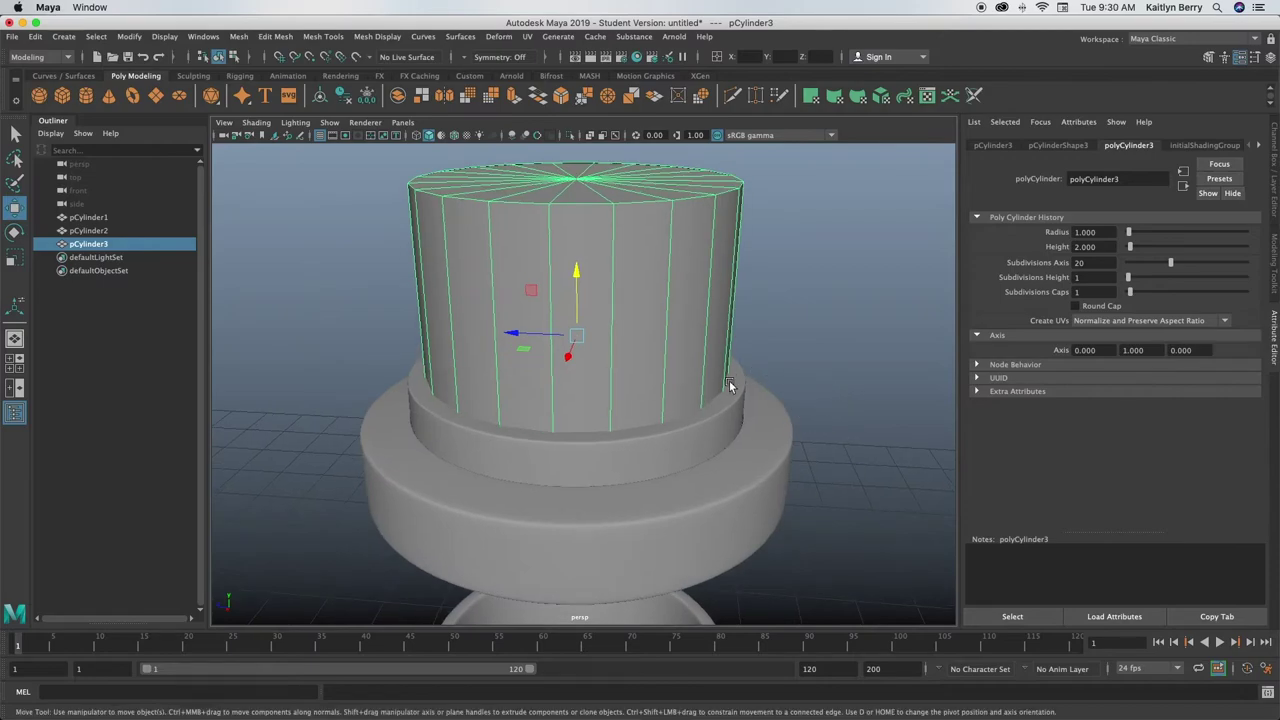
pyautogui.press('r')
pyautogui.moveTo(576, 337); pyautogui.dragTo(344, 332)
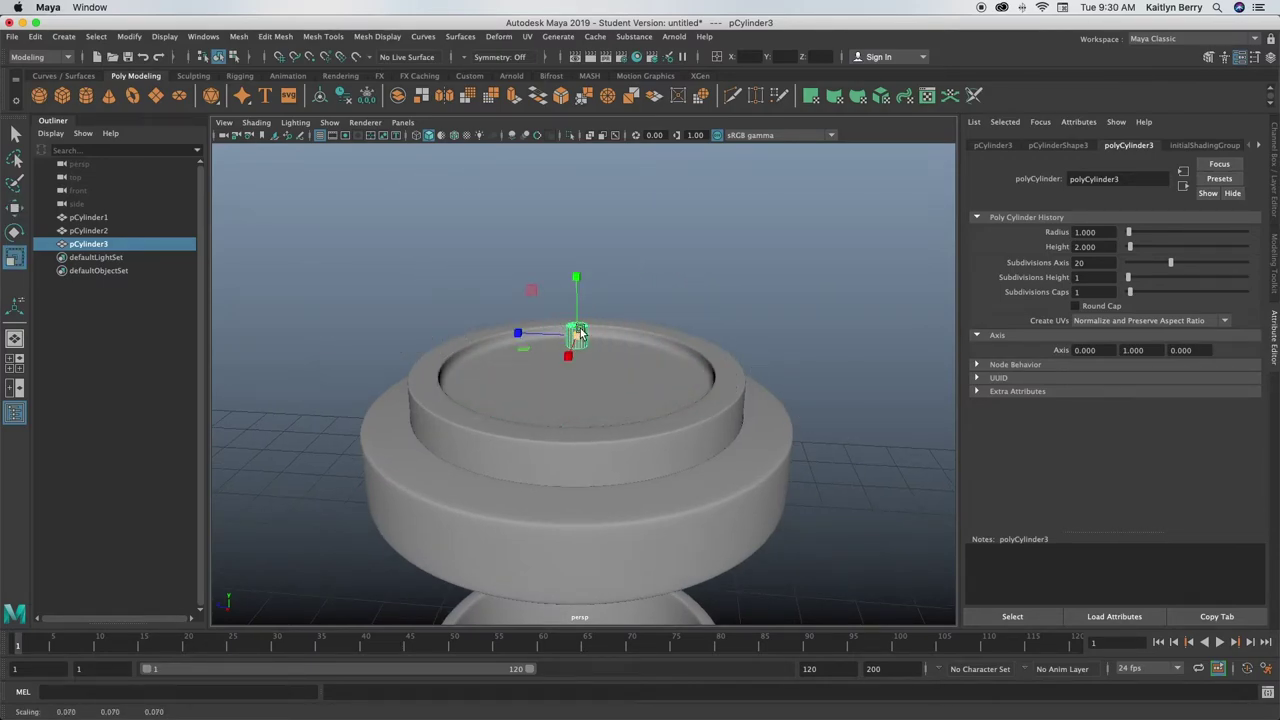
# Move the small cylinder forward along X onto the front of the lid's raised top rim.
pyautogui.press('w')
pyautogui.moveTo(575, 273); pyautogui.dragTo(596, 244)
pyautogui.moveTo(563, 334); pyautogui.dragTo(538, 465)
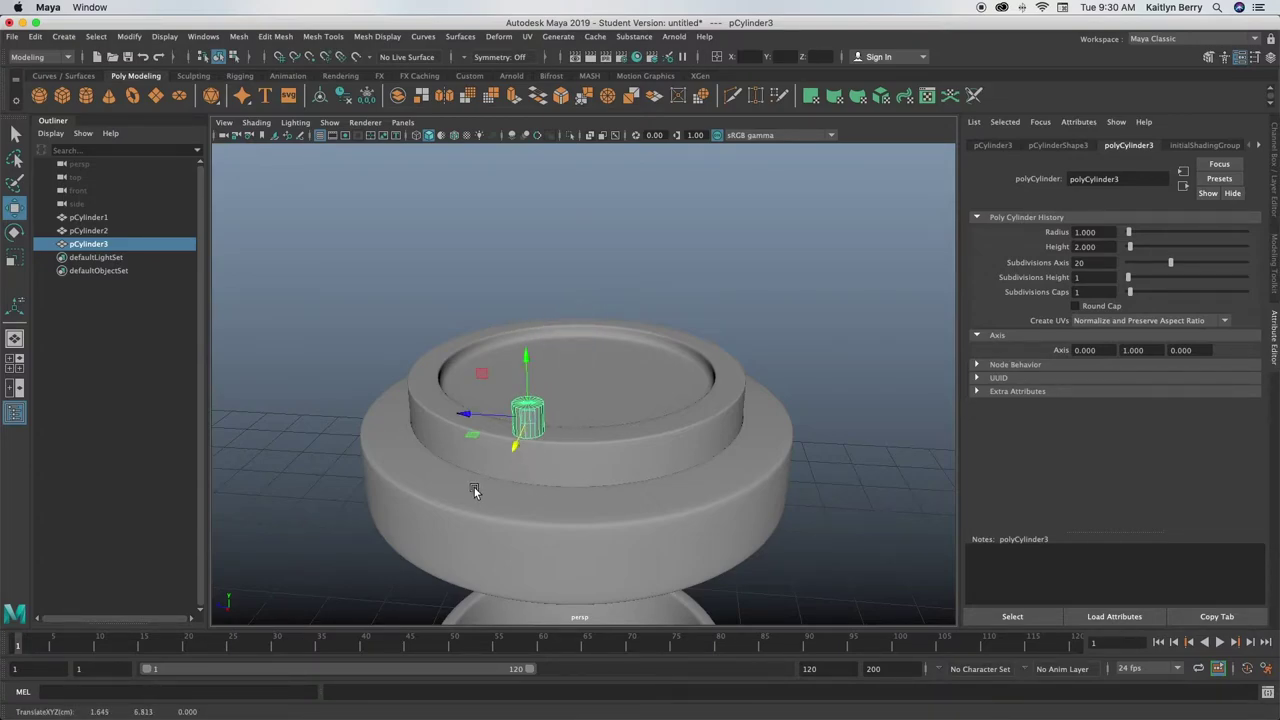
pyautogui.keyDown('alt'); pyautogui.moveTo(473, 487); pyautogui.dragTo(547, 516, button='right'); pyautogui.keyUp('alt')
pyautogui.keyDown('alt'); pyautogui.moveTo(547, 516); pyautogui.dragTo(628, 393); pyautogui.keyUp('alt')
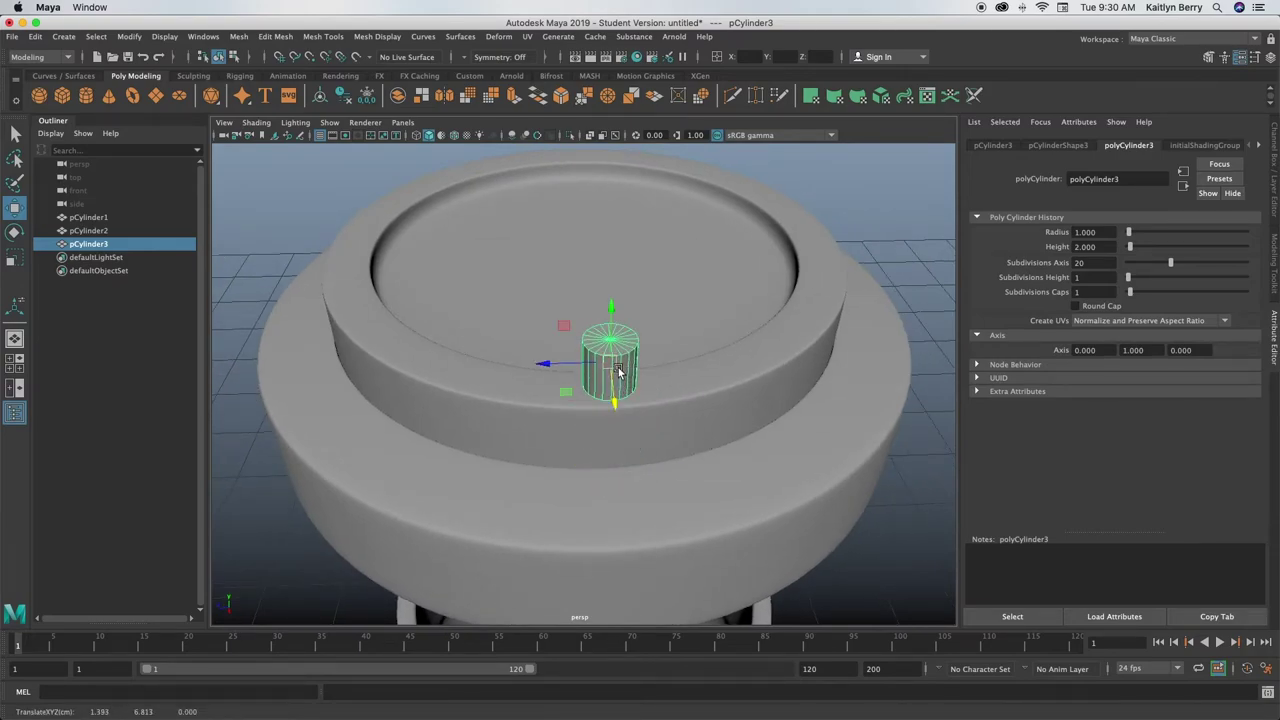
# Scale the small cylinder into an oval, narrow across the rim and wide along it, and sink it into the rim.
pyautogui.press('r')
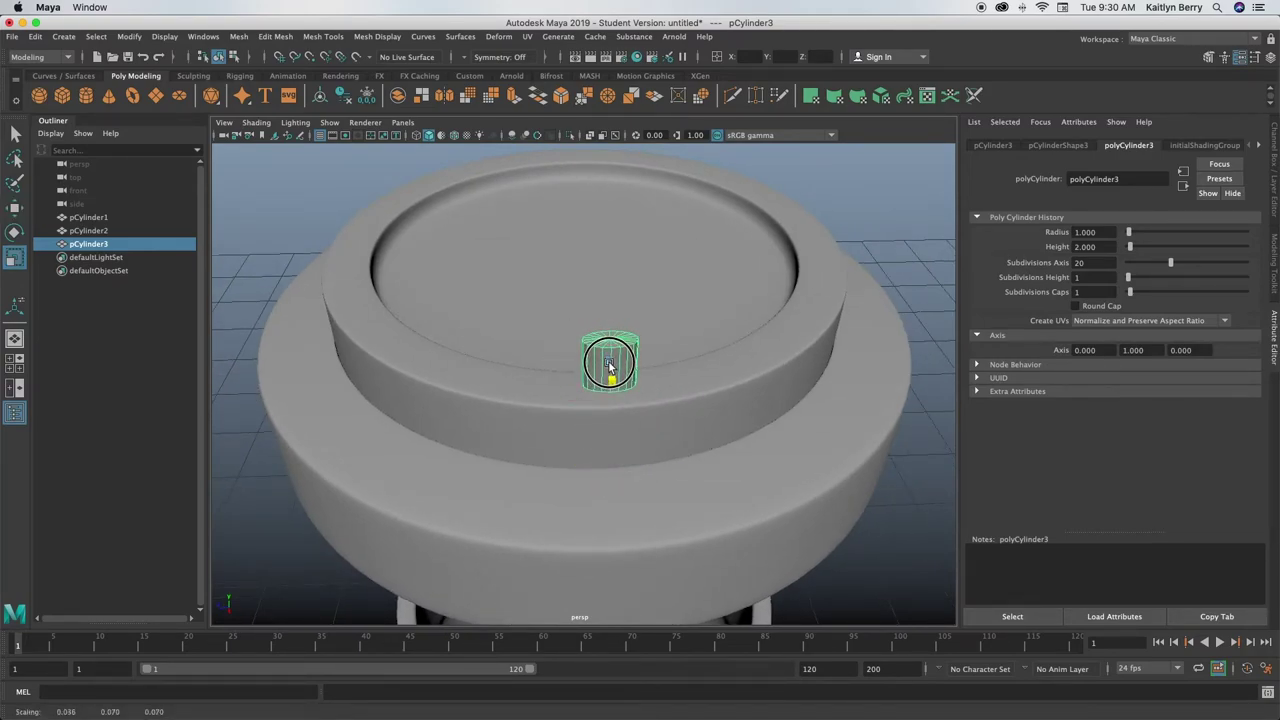
pyautogui.moveTo(560, 361); pyautogui.dragTo(531, 360)
pyautogui.moveTo(612, 398)
pyautogui.mouseDown()
pyautogui.moveTo(622, 428)
pyautogui.moveTo(616, 402)
pyautogui.mouseUp()
pyautogui.press('w')
pyautogui.moveTo(612, 311); pyautogui.dragTo(581, 342)
pyautogui.press('r')
pyautogui.press('w')
pyautogui.moveTo(559, 279); pyautogui.dragTo(563, 285)
# Examine in wireframe from several angles how deep the small cylinder reaches into the lid's rim, then restore shaded display.
pyautogui.keyDown('alt'); pyautogui.moveTo(603, 378); pyautogui.dragTo(711, 372, button='right'); pyautogui.keyUp('alt')
pyautogui.keyDown('alt'); pyautogui.moveTo(680, 382); pyautogui.dragTo(668, 425); pyautogui.keyUp('alt')
pyautogui.keyDown('alt'); pyautogui.moveTo(668, 426); pyautogui.dragTo(626, 414, button='right'); pyautogui.keyUp('alt')
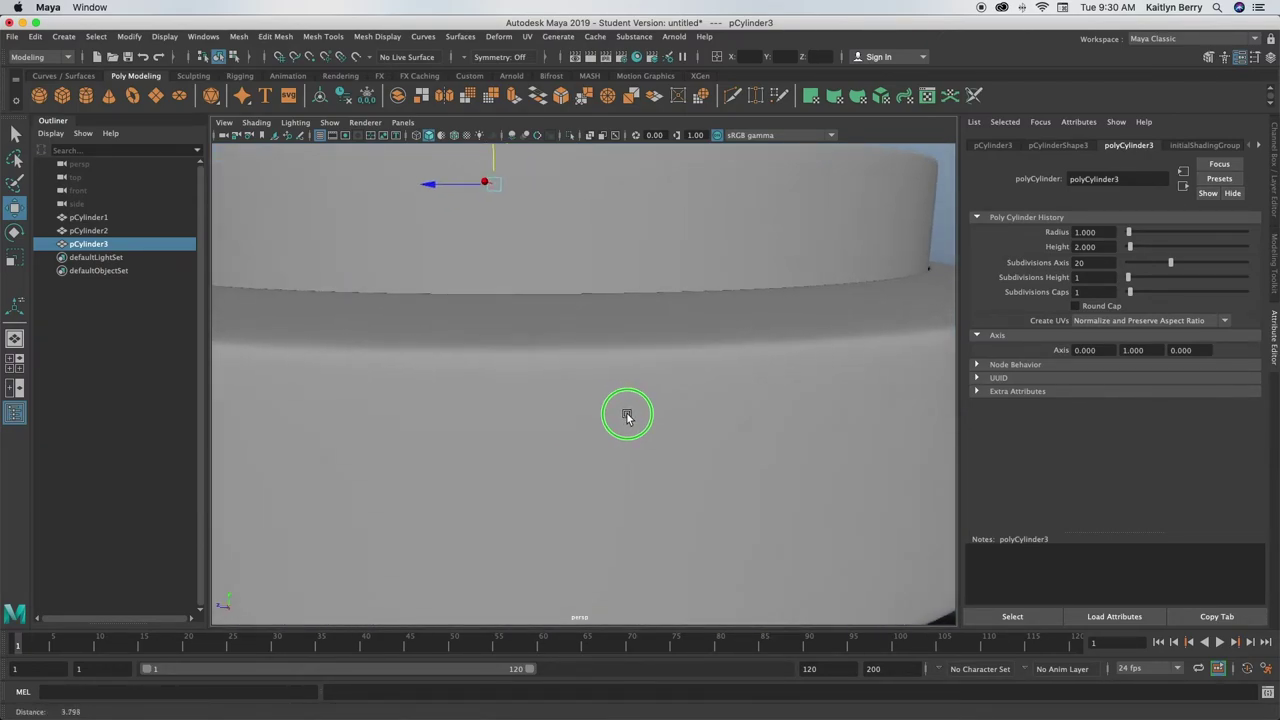
pyautogui.click(416, 136)
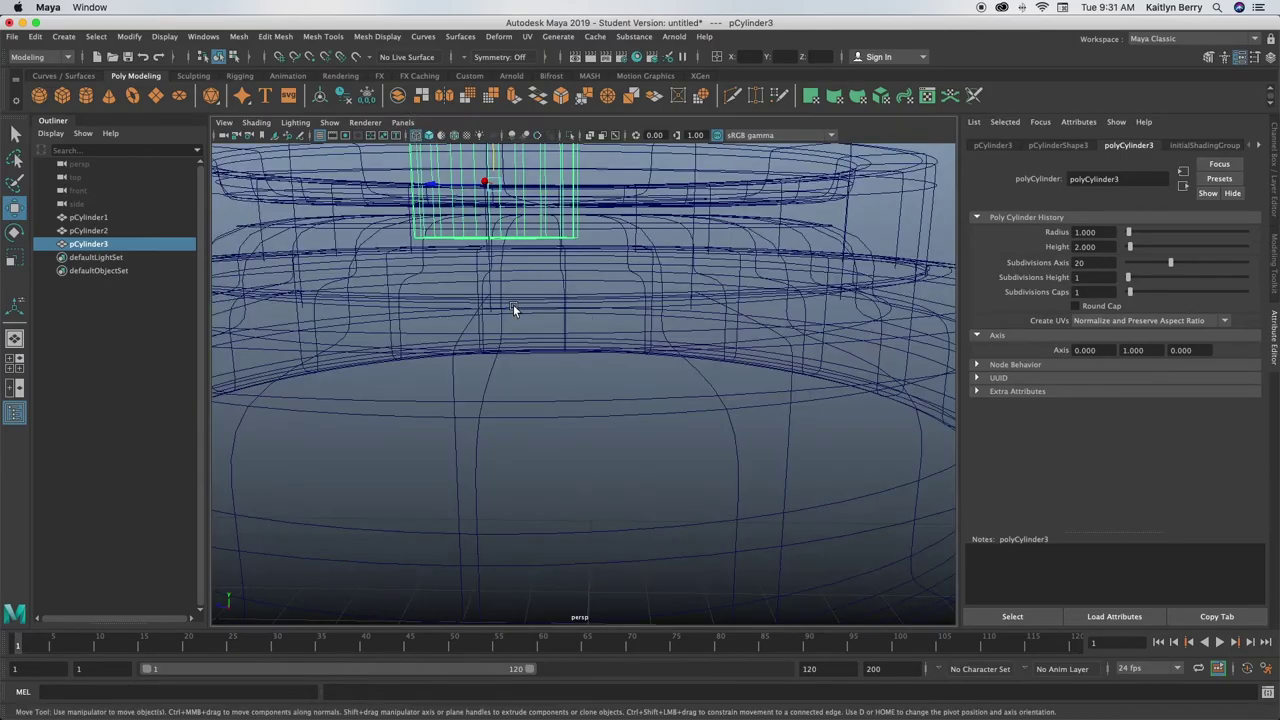
pyautogui.keyDown('alt'); pyautogui.moveTo(513, 306); pyautogui.dragTo(502, 362); pyautogui.keyUp('alt')
pyautogui.moveTo(502, 362)
pyautogui.keyDown('alt'); pyautogui.mouseDown(button='right')
pyautogui.moveTo(646, 387)
pyautogui.moveTo(326, 323)
pyautogui.mouseUp(button='right'); pyautogui.keyUp('alt')
pyautogui.keyDown('alt'); pyautogui.moveTo(326, 323); pyautogui.dragTo(245, 333); pyautogui.keyUp('alt')
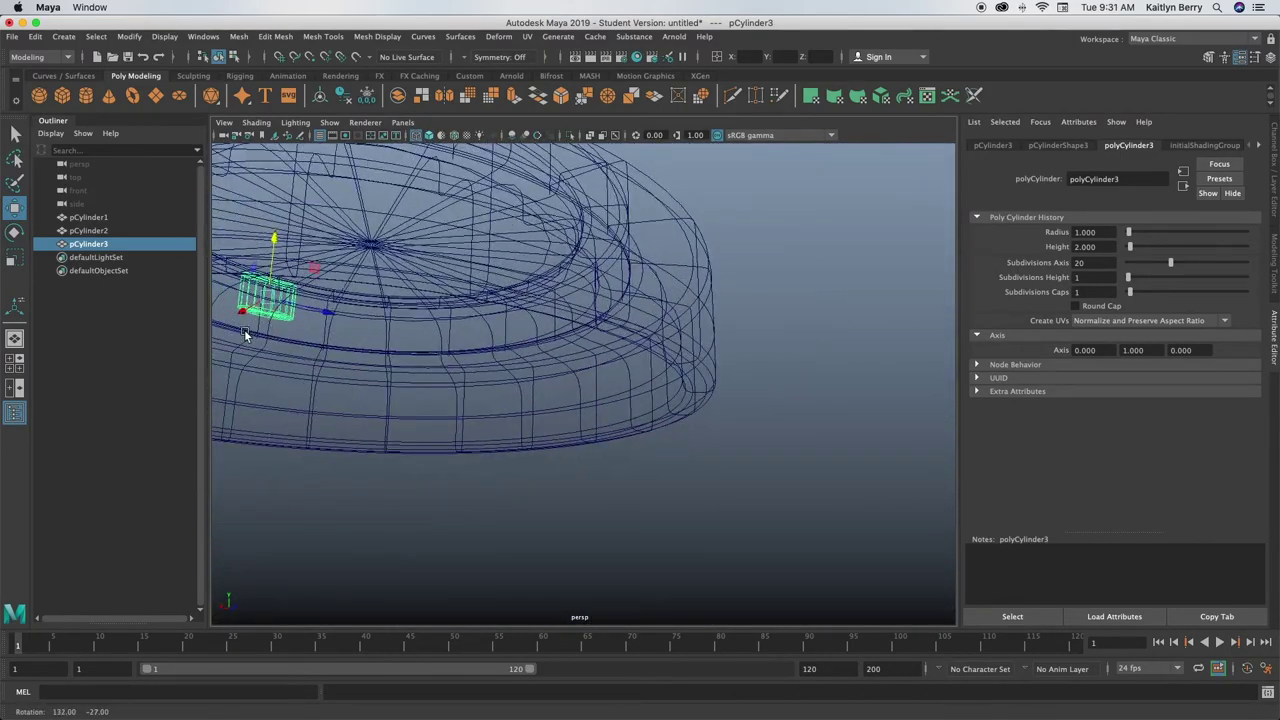
pyautogui.keyDown('alt'); pyautogui.moveTo(545, 325); pyautogui.dragTo(636, 334); pyautogui.keyUp('alt')
pyautogui.keyDown('alt'); pyautogui.moveTo(450, 275); pyautogui.dragTo(505, 330); pyautogui.keyUp('alt')
pyautogui.keyDown('alt'); pyautogui.moveTo(504, 331); pyautogui.dragTo(638, 312, button='right'); pyautogui.keyUp('alt')
pyautogui.keyDown('alt'); pyautogui.moveTo(638, 312); pyautogui.dragTo(563, 400); pyautogui.keyUp('alt')
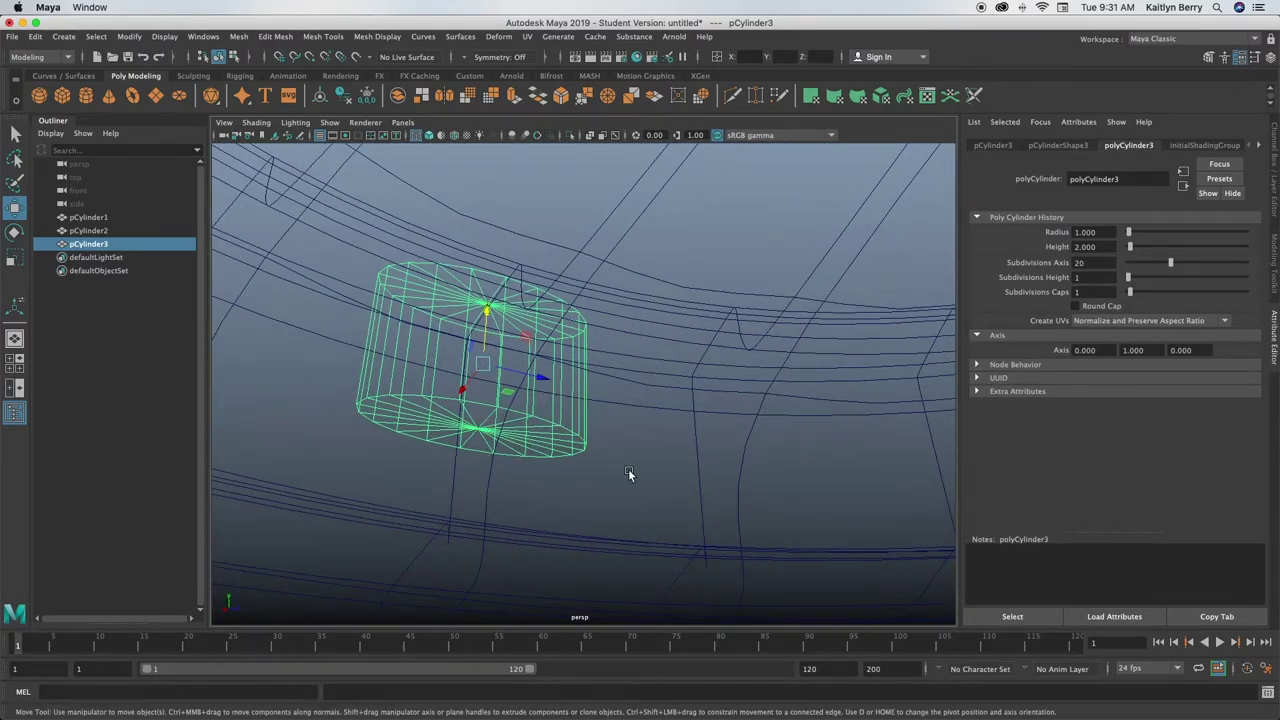
pyautogui.keyDown('alt'); pyautogui.moveTo(585, 484); pyautogui.dragTo(532, 445, button='right'); pyautogui.keyUp('alt')
pyautogui.keyDown('alt'); pyautogui.moveTo(532, 445); pyautogui.dragTo(623, 384); pyautogui.keyUp('alt')
pyautogui.keyDown('alt'); pyautogui.moveTo(623, 384); pyautogui.dragTo(557, 372, button='right'); pyautogui.keyUp('alt')
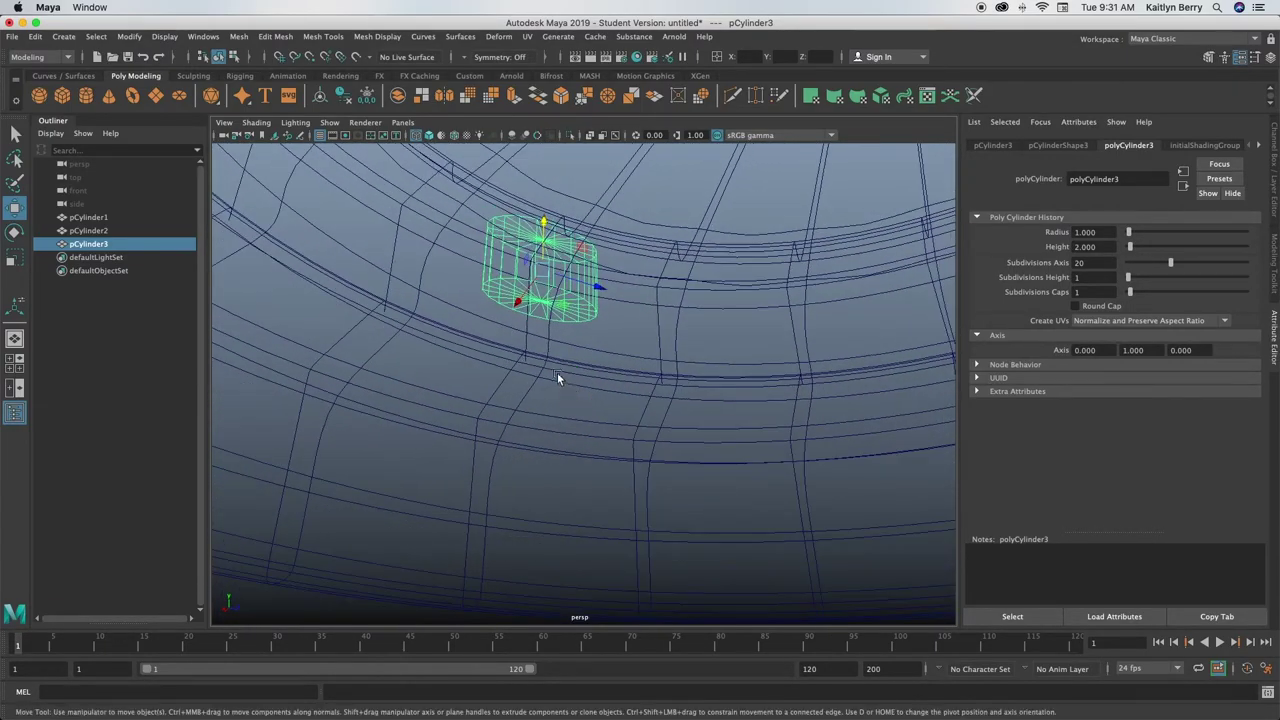
pyautogui.click(427, 135)
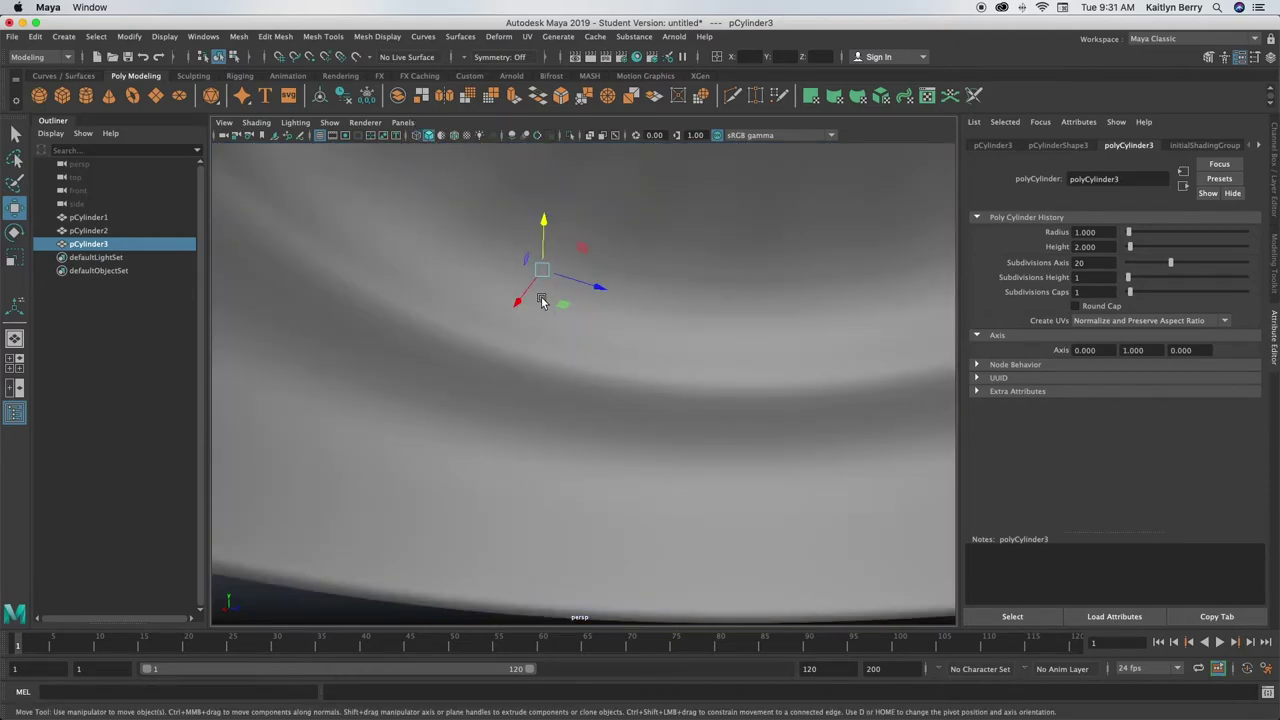
# Flatten the small oval cylinder along its height so it fits the thickness of the lid's rim.
pyautogui.press('r')
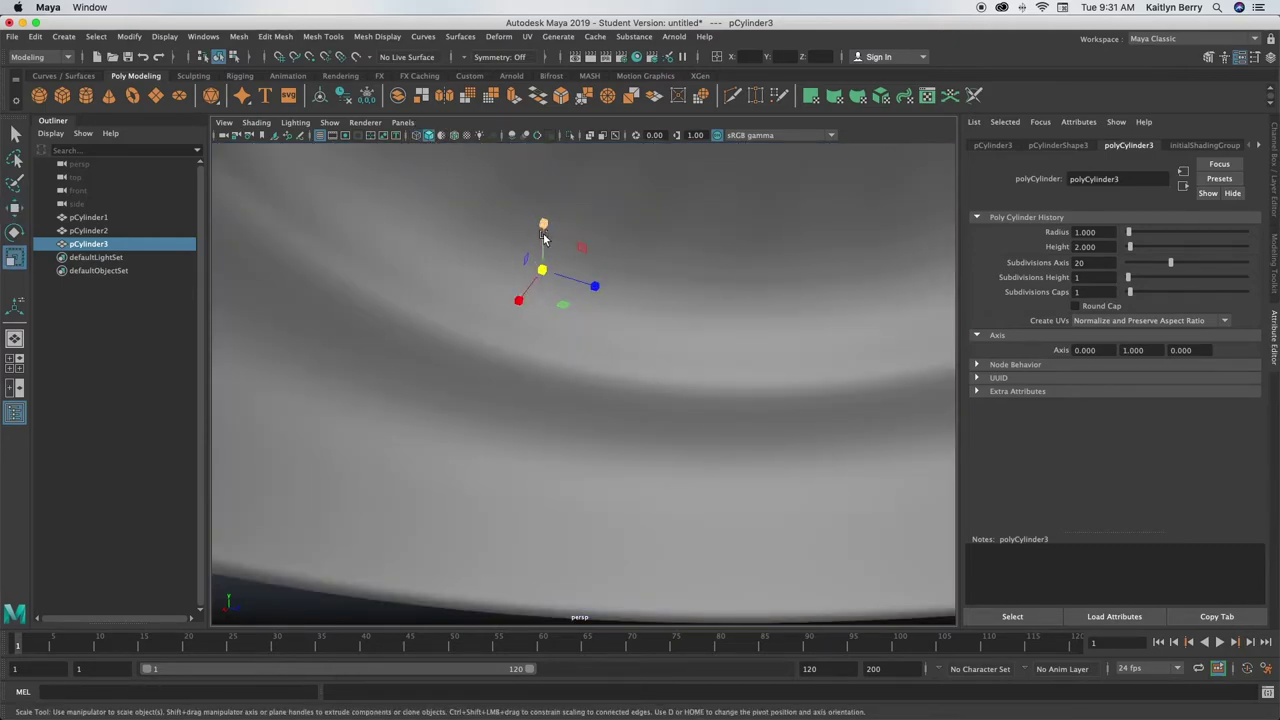
pyautogui.moveTo(543, 232); pyautogui.dragTo(544, 266)
pyautogui.press('w')
pyautogui.keyDown('alt'); pyautogui.moveTo(433, 345); pyautogui.dragTo(570, 266); pyautogui.keyUp('alt')
pyautogui.press('r')
pyautogui.press('w')
# Bevel the edge loop bordering the central disc on the lid's underside with 2 segments and a fraction of 0.5.
pyautogui.keyDown('alt'); pyautogui.moveTo(600, 434); pyautogui.dragTo(723, 402, button='right'); pyautogui.keyUp('alt')
pyautogui.keyDown('alt'); pyautogui.moveTo(723, 402); pyautogui.dragTo(657, 277); pyautogui.keyUp('alt')
pyautogui.keyDown('alt'); pyautogui.moveTo(657, 277); pyautogui.dragTo(658, 342, button='middle'); pyautogui.keyUp('alt')
pyautogui.keyDown('alt'); pyautogui.moveTo(658, 342); pyautogui.dragTo(611, 397); pyautogui.keyUp('alt')
pyautogui.click(611, 397)
pyautogui.moveTo(616, 341); pyautogui.dragTo(618, 308, button='right')
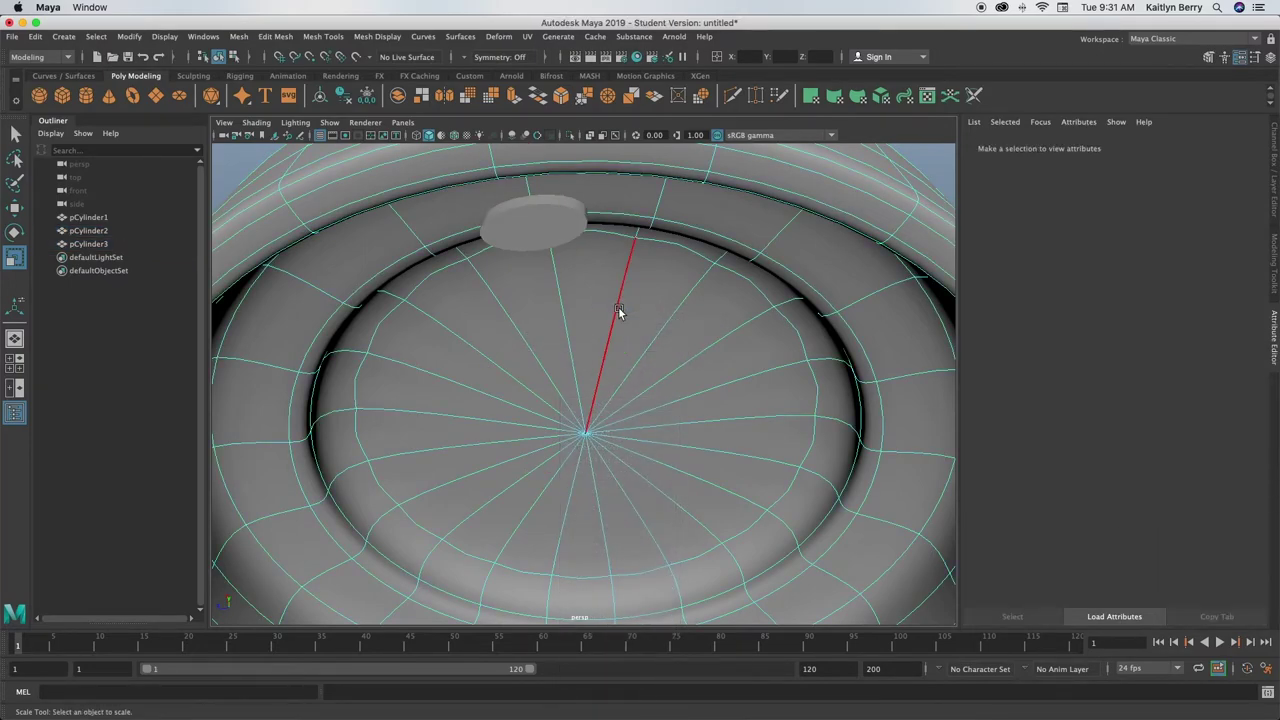
pyautogui.press('1')
pyautogui.click(351, 481)
pyautogui.doubleClick(351, 481)
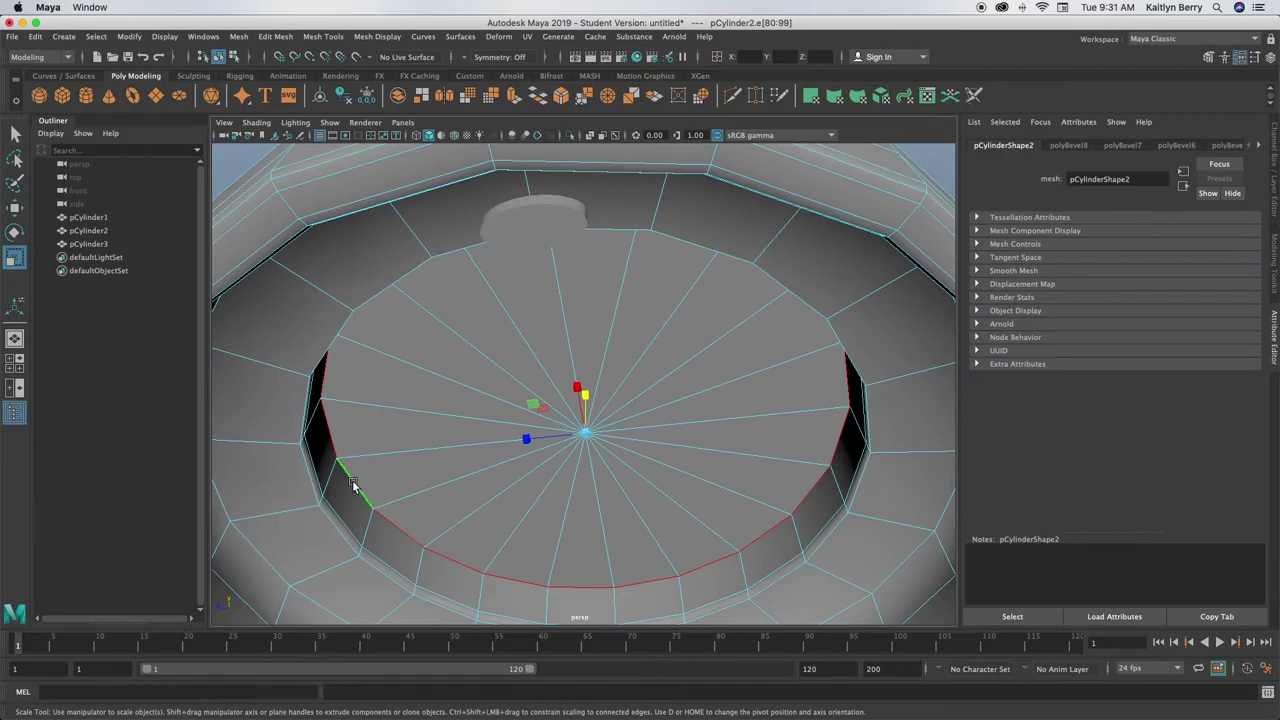
pyautogui.hotkey('ctrl', 'b')
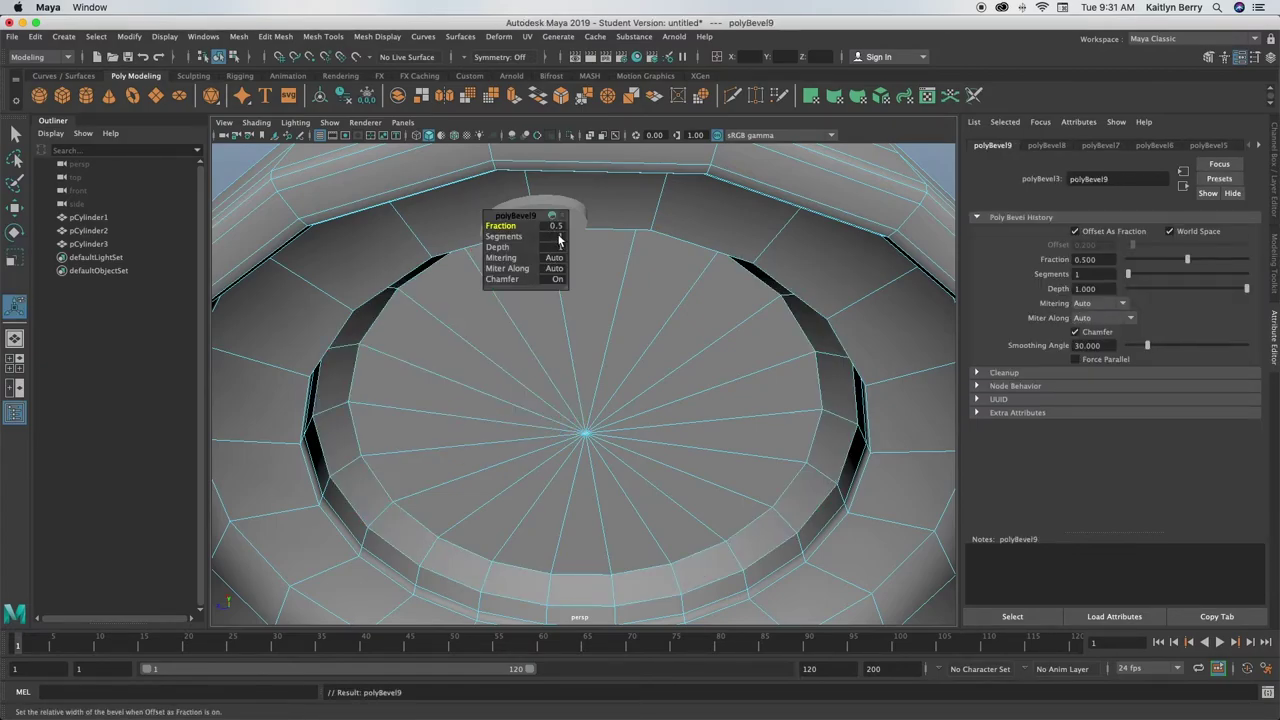
pyautogui.moveTo(558, 237); pyautogui.dragTo(565, 263)
# Compare the lid's beveled underside in smoothed and unsmoothed display, ending in smooth preview in object mode.
pyautogui.keyDown('alt'); pyautogui.moveTo(599, 458); pyautogui.dragTo(352, 532); pyautogui.keyUp('alt')
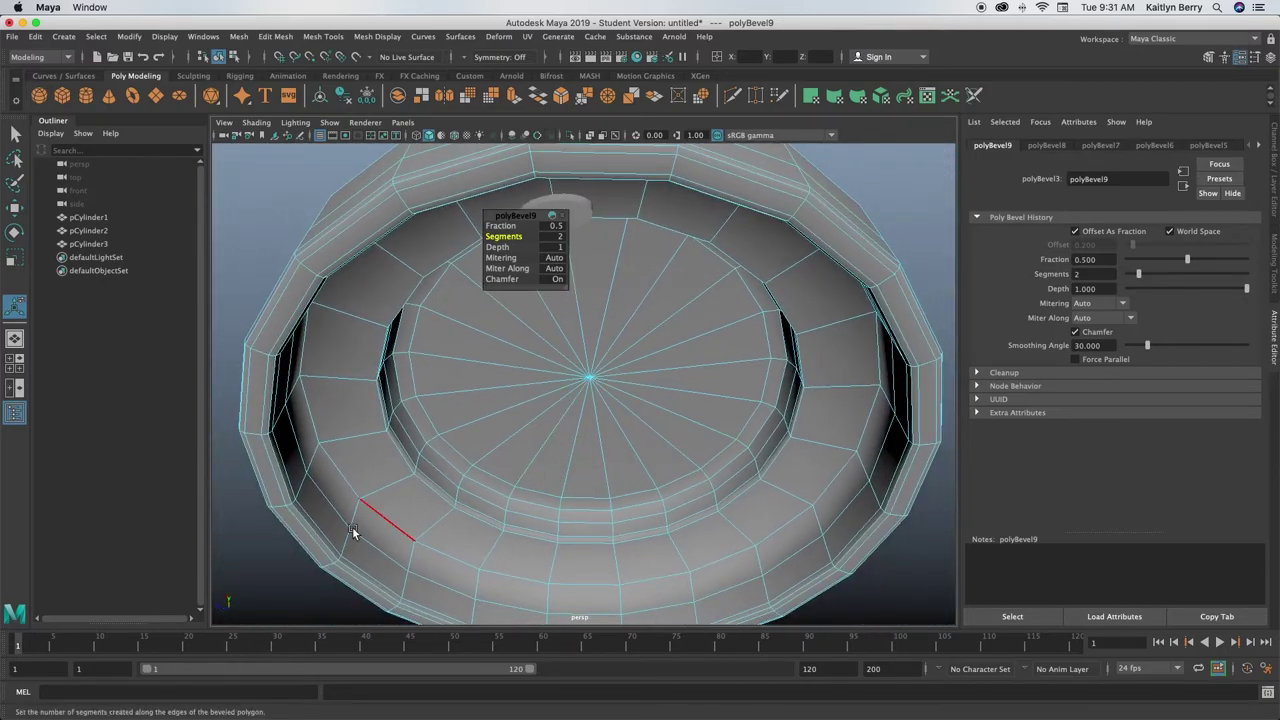
pyautogui.press('3')
pyautogui.press('1')
pyautogui.press('3')
pyautogui.press('1')
pyautogui.press('3')
pyautogui.press('1')
pyautogui.press('3')
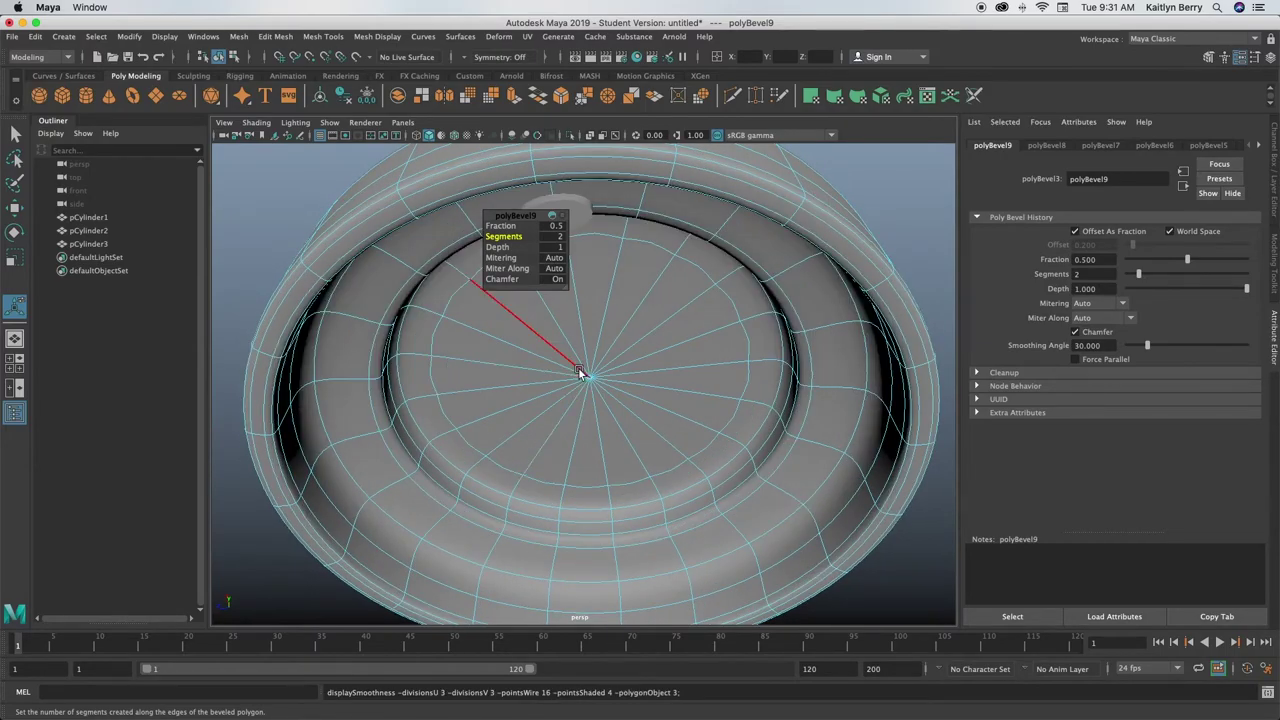
pyautogui.moveTo(481, 340); pyautogui.dragTo(522, 334, button='right')
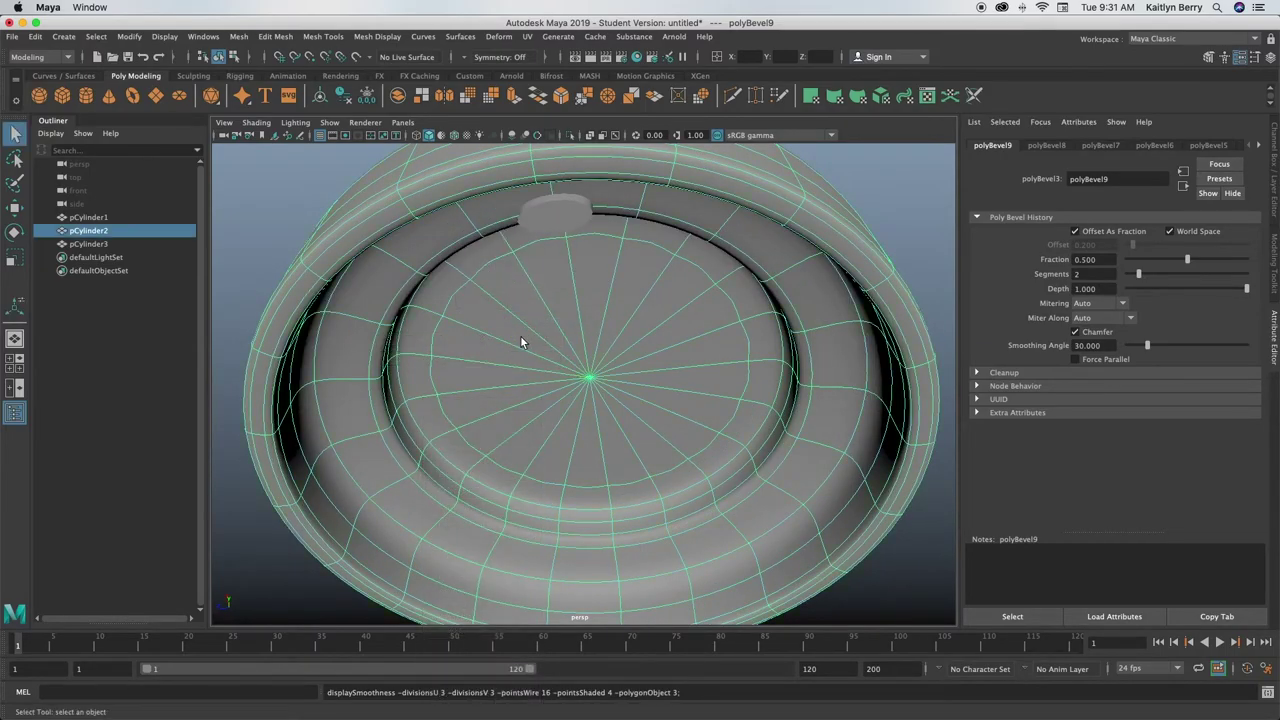
# Subtract the small oval cylinder from the lid with a Boolean difference to cut the drinking hole in the rim.
pyautogui.keyDown('alt'); pyautogui.moveTo(519, 299); pyautogui.dragTo(557, 417); pyautogui.keyUp('alt')
pyautogui.click(569, 264)
pyautogui.click(668, 266)
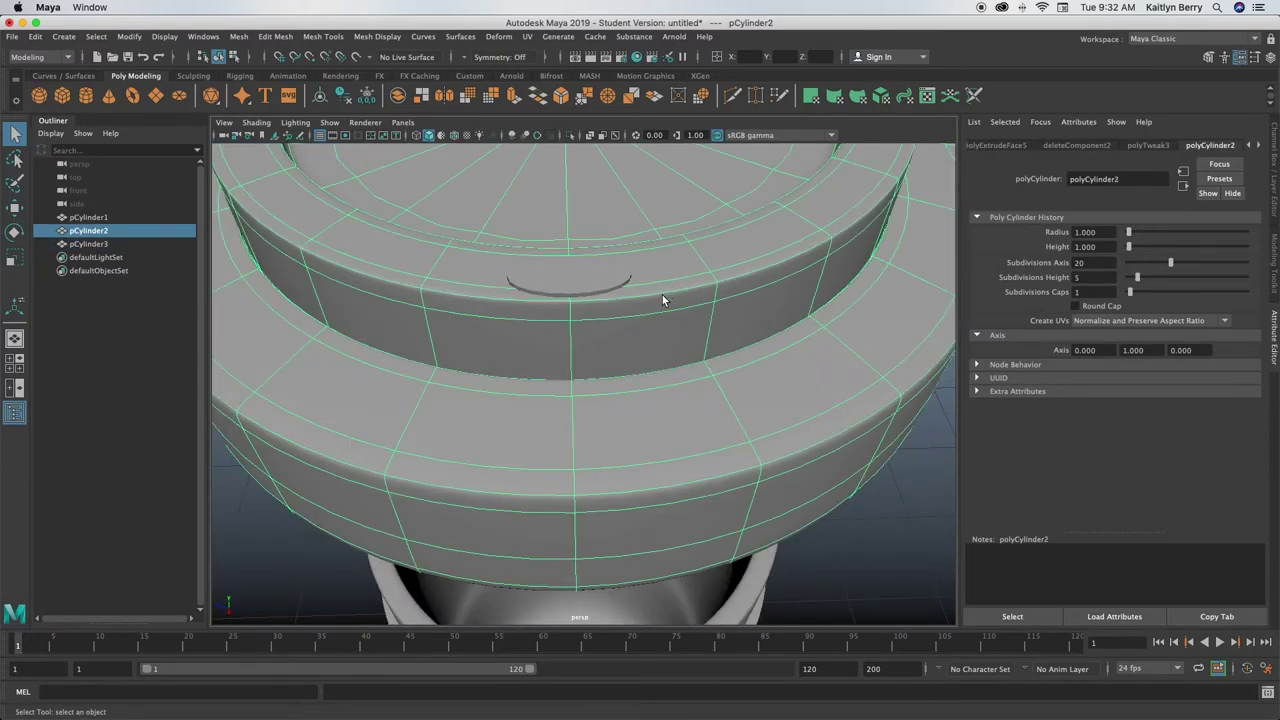
pyautogui.keyDown('shift'); pyautogui.click(567, 277); pyautogui.keyUp('shift')
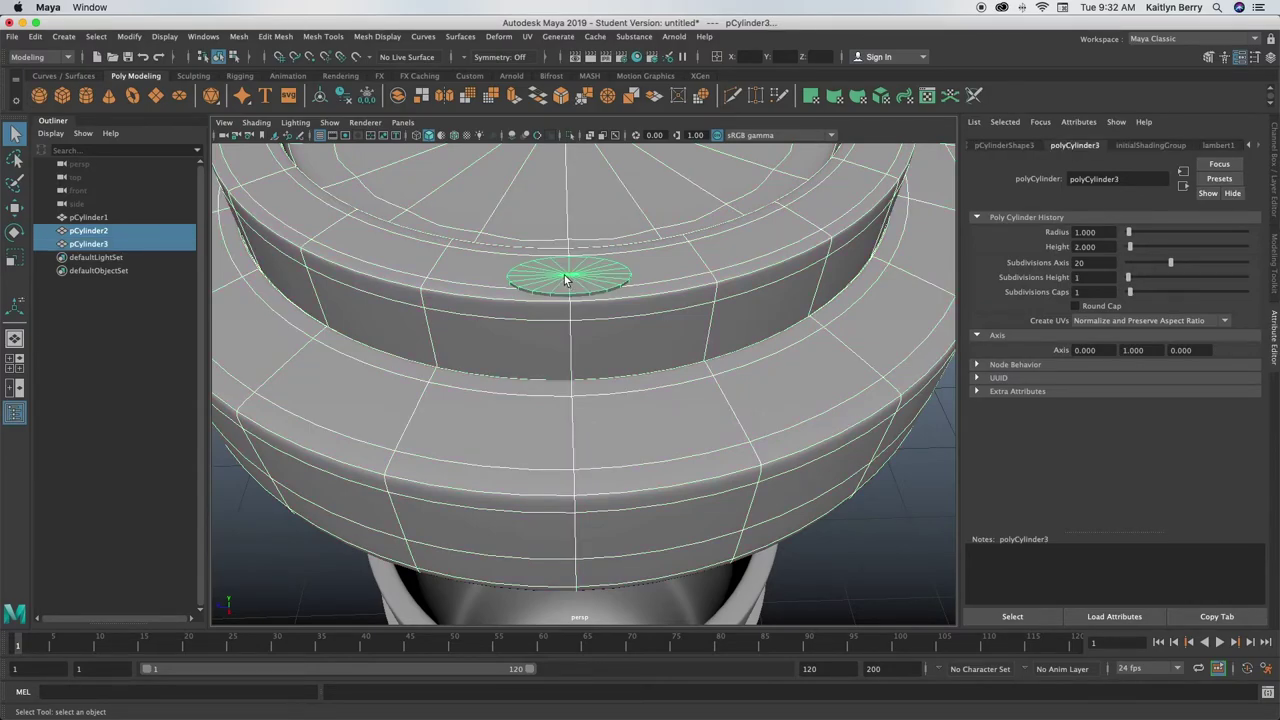
pyautogui.click(238, 36)
pyautogui.moveTo(290, 72)
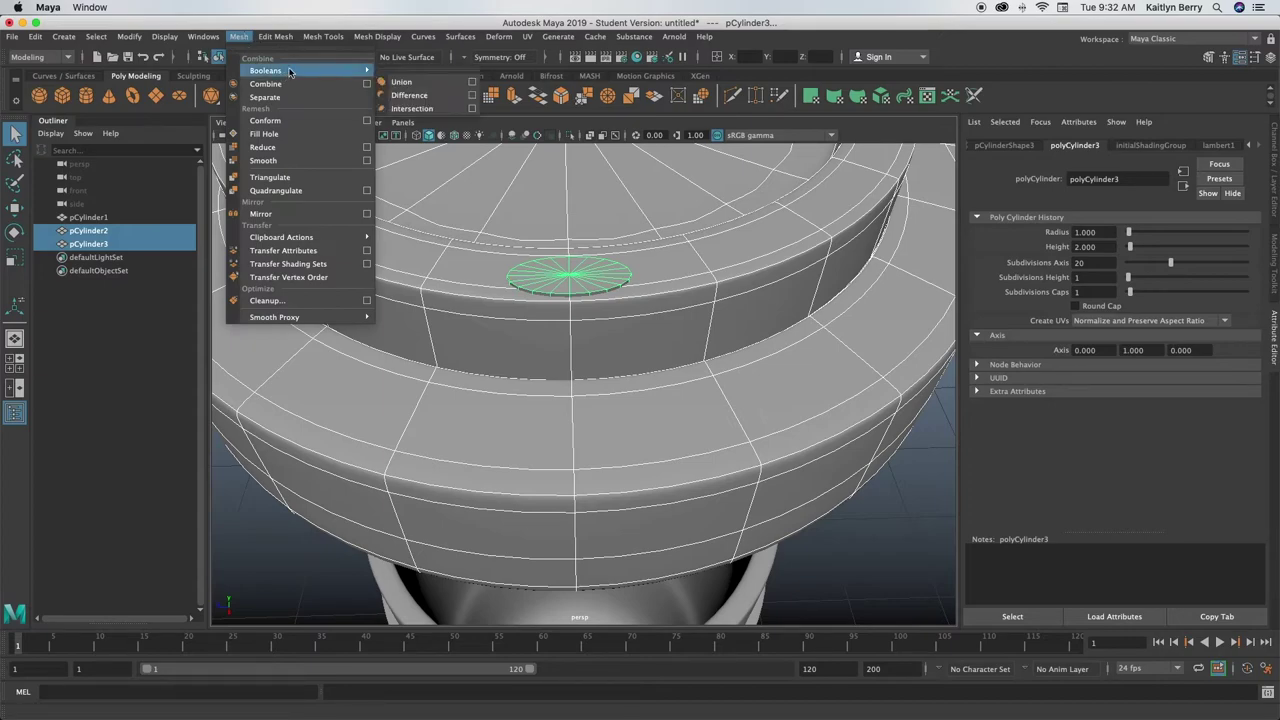
pyautogui.click(428, 97)
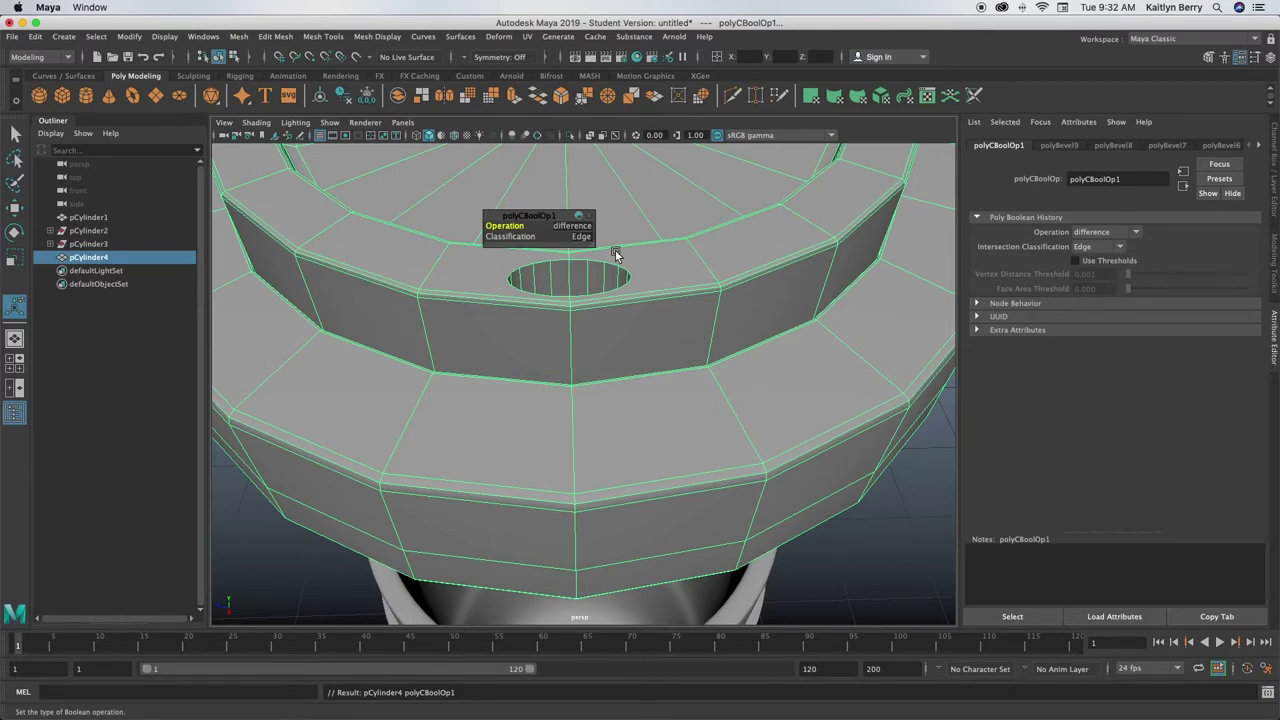
# Inspect the lid's drinking hole in unsmoothed display and smooth preview, returning to unsmoothed display with nothing selected.
pyautogui.keyDown('alt'); pyautogui.moveTo(615, 255); pyautogui.dragTo(660, 530); pyautogui.keyUp('alt')
pyautogui.keyDown('alt'); pyautogui.moveTo(640, 500); pyautogui.dragTo(562, 434, button='right'); pyautogui.keyUp('alt')
pyautogui.keyDown('alt'); pyautogui.moveTo(620, 465); pyautogui.dragTo(714, 410); pyautogui.keyUp('alt')
pyautogui.keyDown('alt'); pyautogui.moveTo(714, 410); pyautogui.dragTo(625, 370, button='right'); pyautogui.keyUp('alt')
pyautogui.moveTo(625, 372)
pyautogui.keyDown('alt'); pyautogui.mouseDown()
pyautogui.moveTo(620, 333)
pyautogui.moveTo(700, 357)
pyautogui.moveTo(630, 366)
pyautogui.mouseUp(); pyautogui.keyUp('alt')
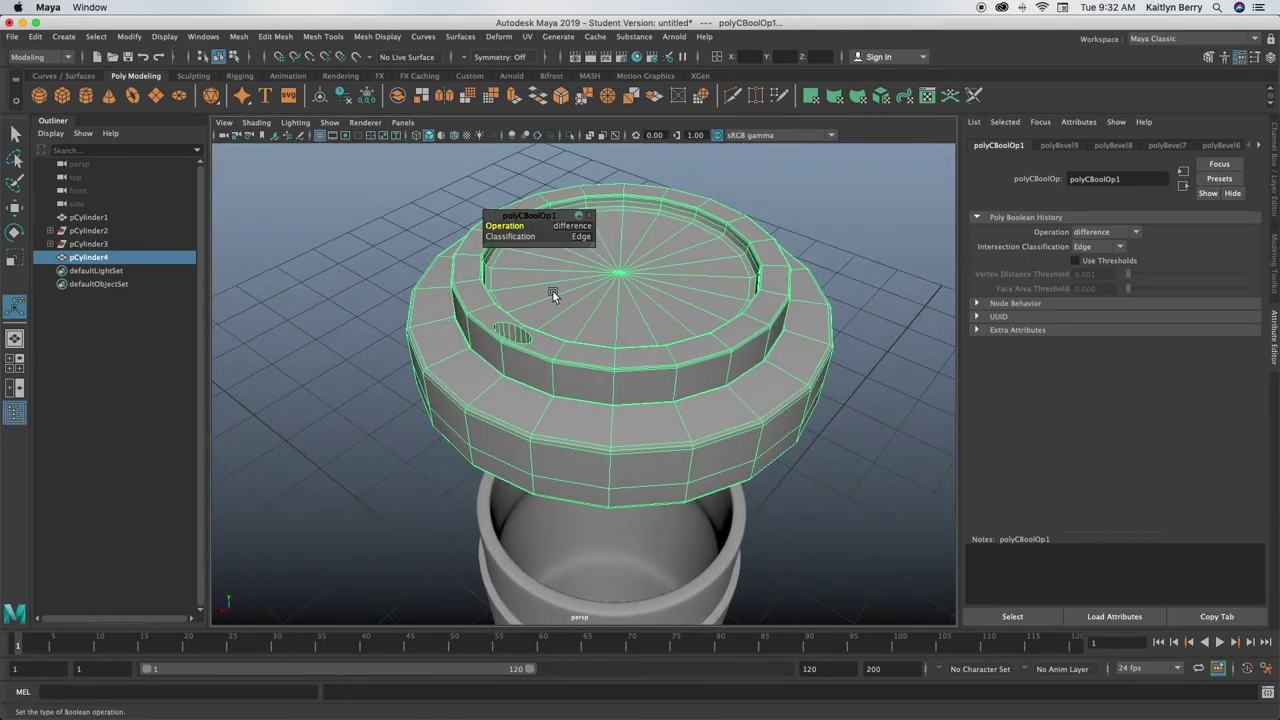
pyautogui.moveTo(546, 214); pyautogui.dragTo(878, 157)
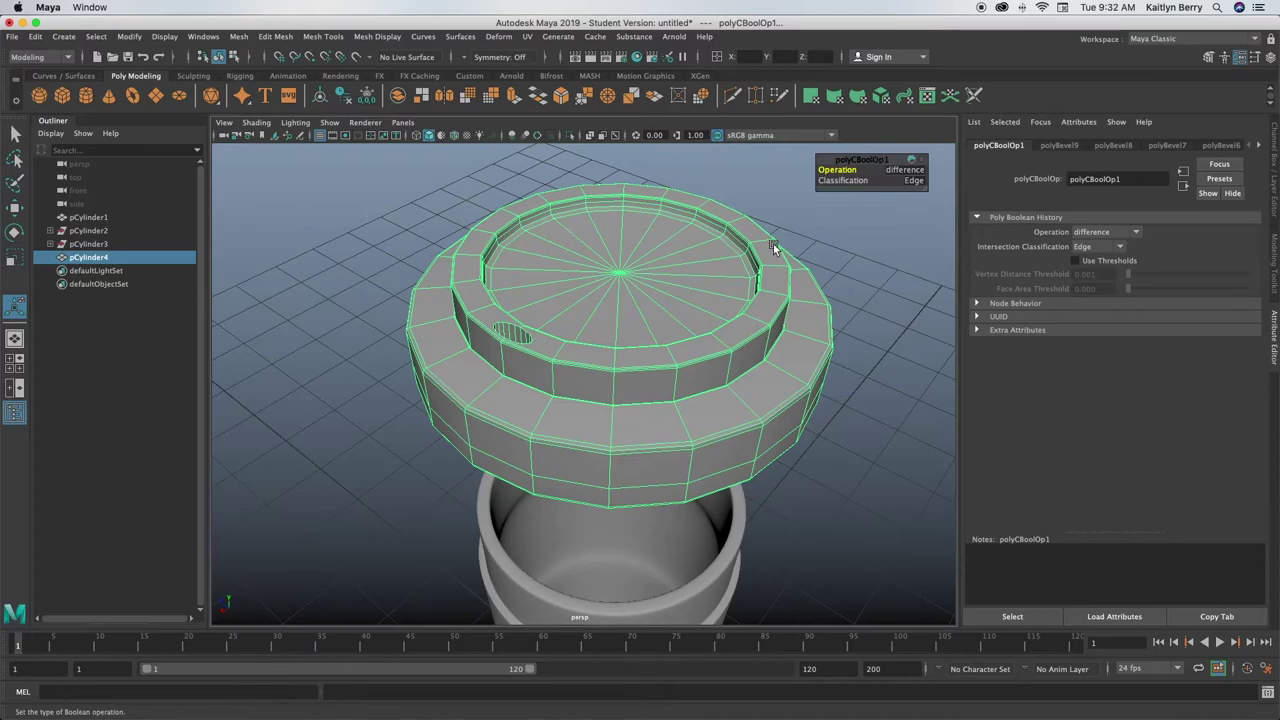
pyautogui.click(588, 298)
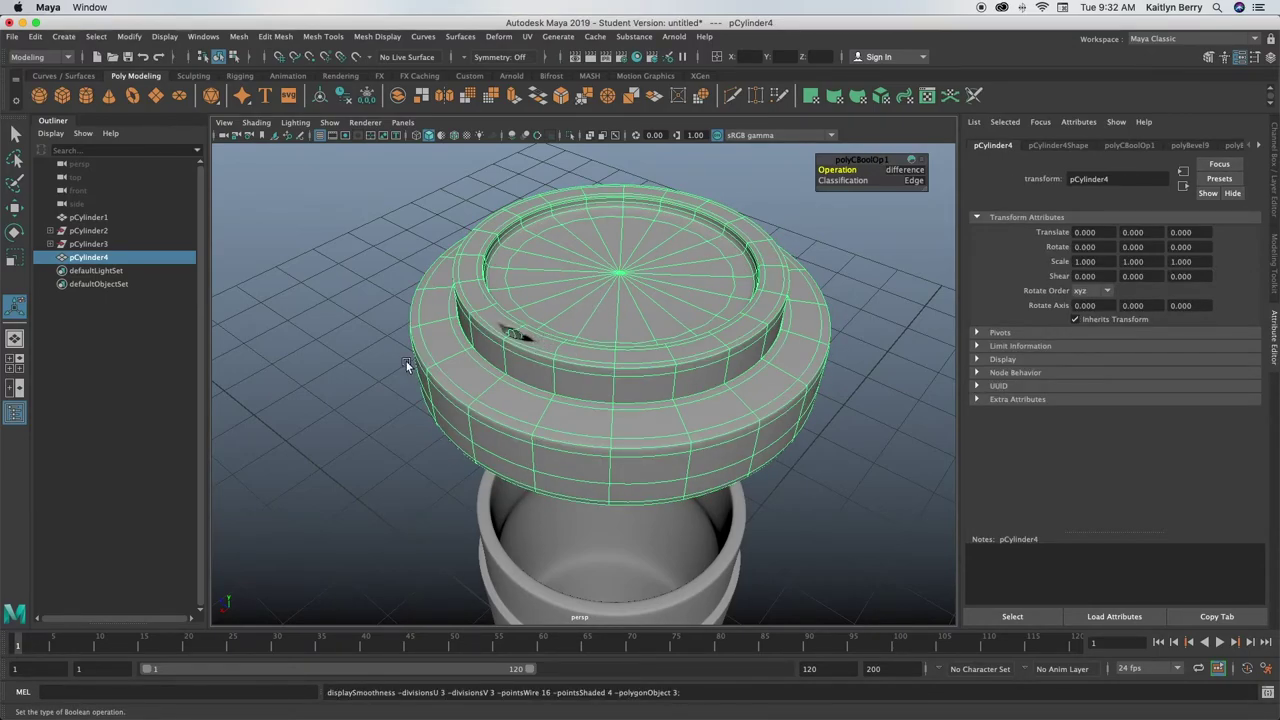
pyautogui.keyDown('alt'); pyautogui.moveTo(406, 361); pyautogui.dragTo(828, 336, button='right'); pyautogui.keyUp('alt')
pyautogui.keyDown('alt'); pyautogui.moveTo(425, 264); pyautogui.dragTo(466, 354, button='middle'); pyautogui.keyUp('alt')
pyautogui.keyDown('alt'); pyautogui.moveTo(466, 354); pyautogui.dragTo(491, 437); pyautogui.keyUp('alt')
pyautogui.press('1')
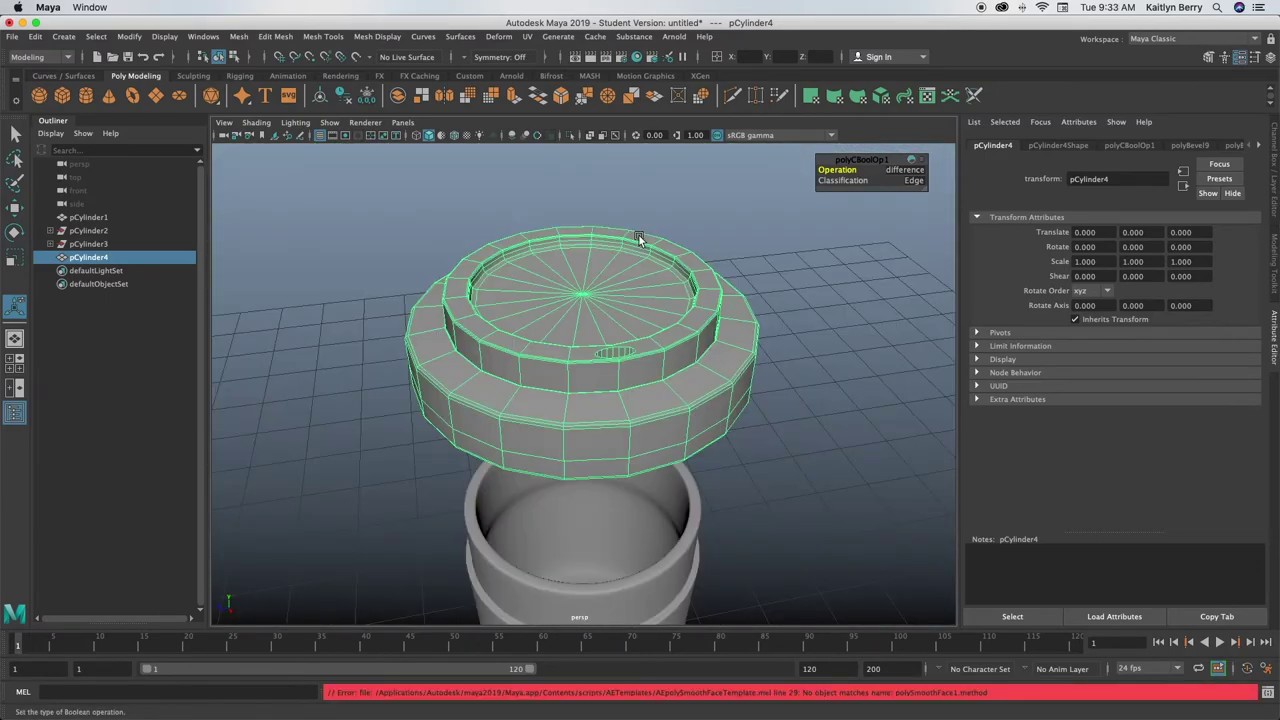
pyautogui.click(760, 228)
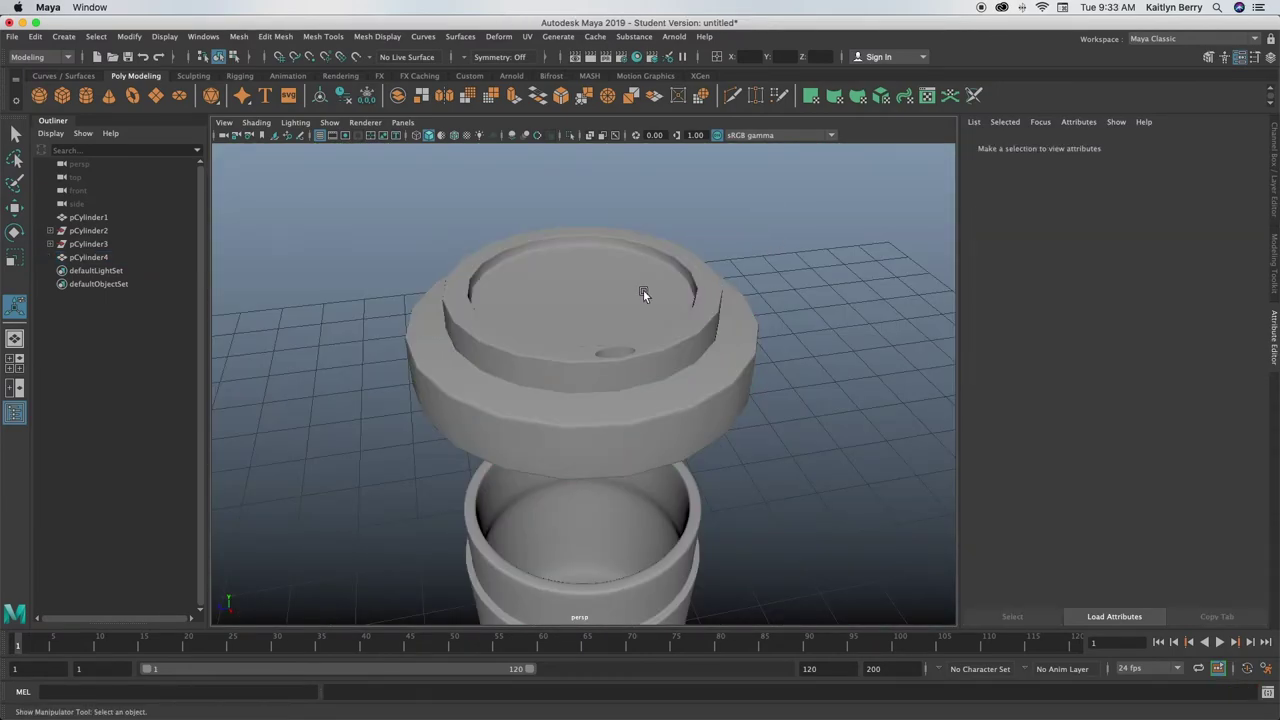
# Scale the lid uniformly to about 0.936 to match the cup's opening.
pyautogui.keyDown('alt'); pyautogui.moveTo(747, 337); pyautogui.dragTo(684, 362, button='right'); pyautogui.keyUp('alt')
pyautogui.keyDown('alt'); pyautogui.moveTo(756, 371); pyautogui.dragTo(620, 375); pyautogui.keyUp('alt')
pyautogui.click(608, 347)
pyautogui.press('r')
pyautogui.moveTo(616, 365); pyautogui.dragTo(608, 365)
# Lower the lid onto the cup's rim, to a Y translation of about -1.719.
pyautogui.keyDown('alt'); pyautogui.moveTo(721, 402); pyautogui.dragTo(752, 379); pyautogui.keyUp('alt')
pyautogui.keyDown('alt'); pyautogui.moveTo(760, 379); pyautogui.dragTo(989, 364, button='right'); pyautogui.keyUp('alt')
pyautogui.keyDown('alt'); pyautogui.moveTo(640, 555); pyautogui.dragTo(607, 470); pyautogui.keyUp('alt')
pyautogui.press('w')
pyautogui.moveTo(618, 312); pyautogui.dragTo(651, 457)
pyautogui.keyDown('alt'); pyautogui.moveTo(702, 487); pyautogui.dragTo(700, 451); pyautogui.keyUp('alt')
pyautogui.keyDown('alt'); pyautogui.moveTo(698, 452); pyautogui.dragTo(566, 485, button='right'); pyautogui.keyUp('alt')
pyautogui.keyDown('alt'); pyautogui.moveTo(566, 485); pyautogui.dragTo(494, 517); pyautogui.keyUp('alt')
# Examine the assembled mug from a distance and up close, then select the lid.
pyautogui.scroll(-3, 686, 503)
pyautogui.click(669, 477)
pyautogui.scroll(-4, 572, 491)
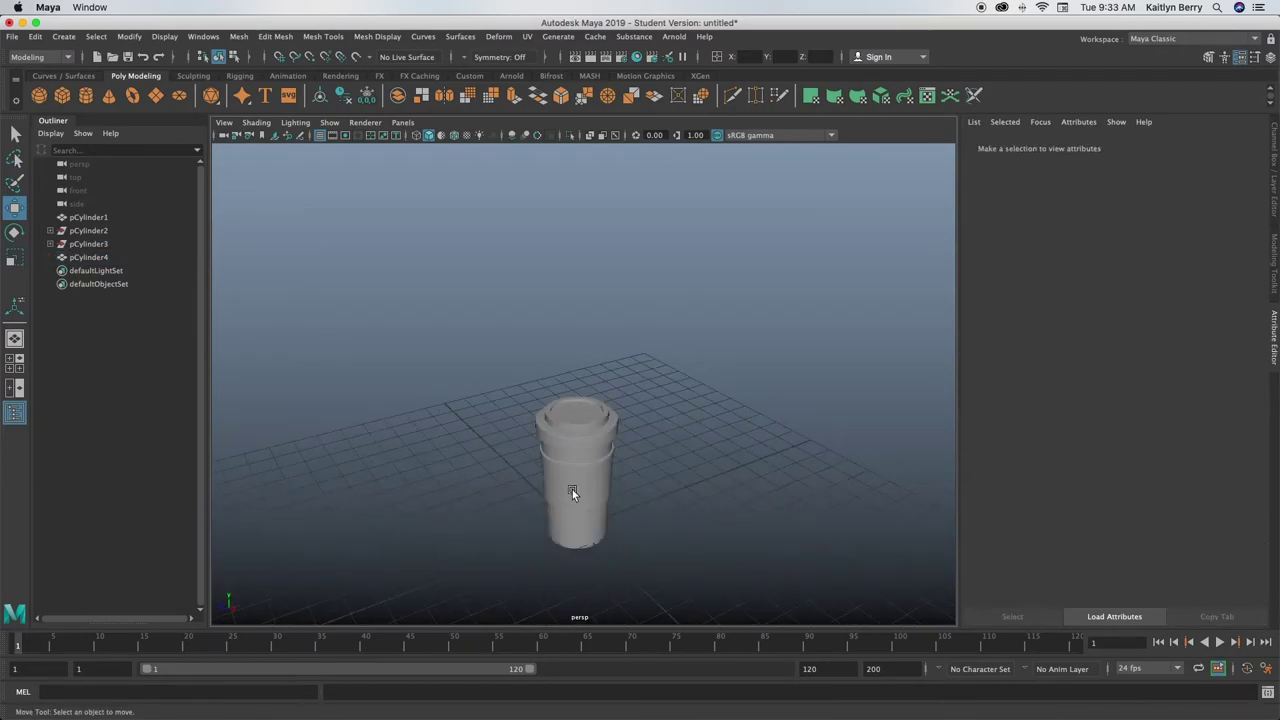
pyautogui.keyDown('alt'); pyautogui.moveTo(616, 499); pyautogui.dragTo(491, 498); pyautogui.keyUp('alt')
pyautogui.keyDown('alt'); pyautogui.moveTo(566, 498); pyautogui.dragTo(697, 488, button='right'); pyautogui.keyUp('alt')
pyautogui.keyDown('alt'); pyautogui.moveTo(686, 488); pyautogui.dragTo(663, 398, button='middle'); pyautogui.keyUp('alt')
pyautogui.keyDown('alt'); pyautogui.moveTo(584, 419); pyautogui.dragTo(622, 331, button='right'); pyautogui.keyUp('alt')
pyautogui.keyDown('alt'); pyautogui.moveTo(491, 409); pyautogui.dragTo(608, 362); pyautogui.keyUp('alt')
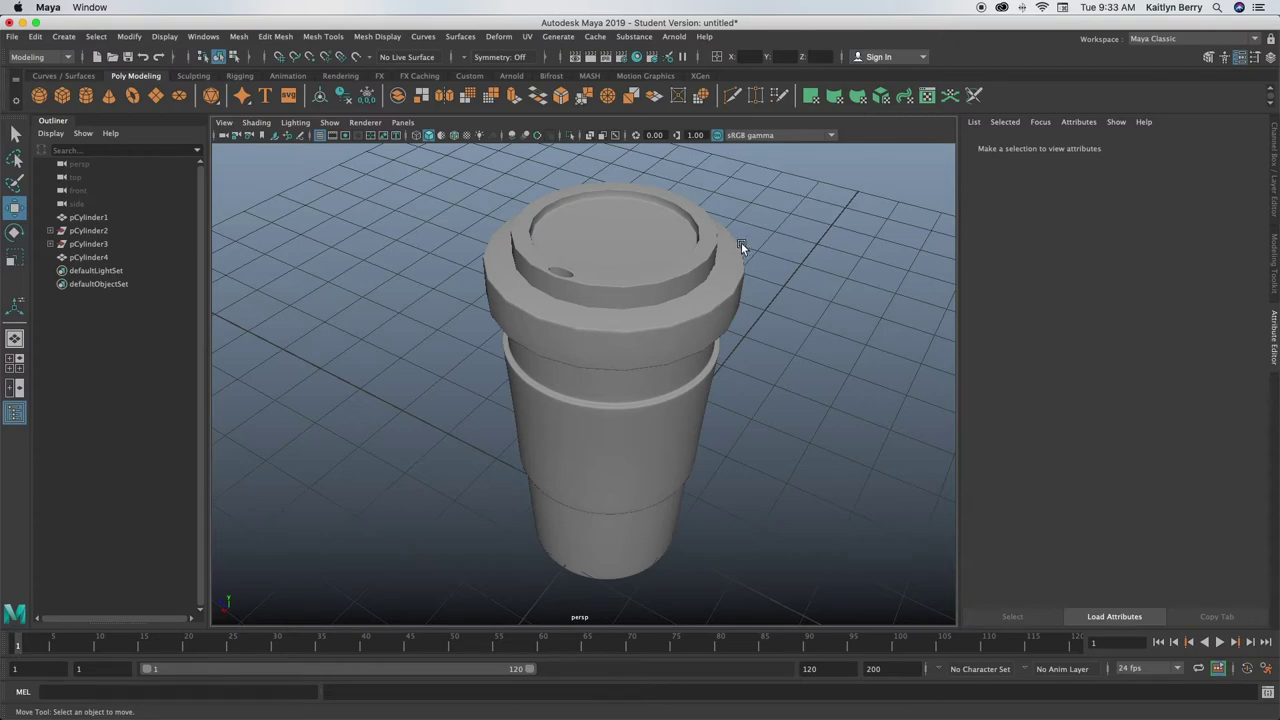
pyautogui.click(690, 289)
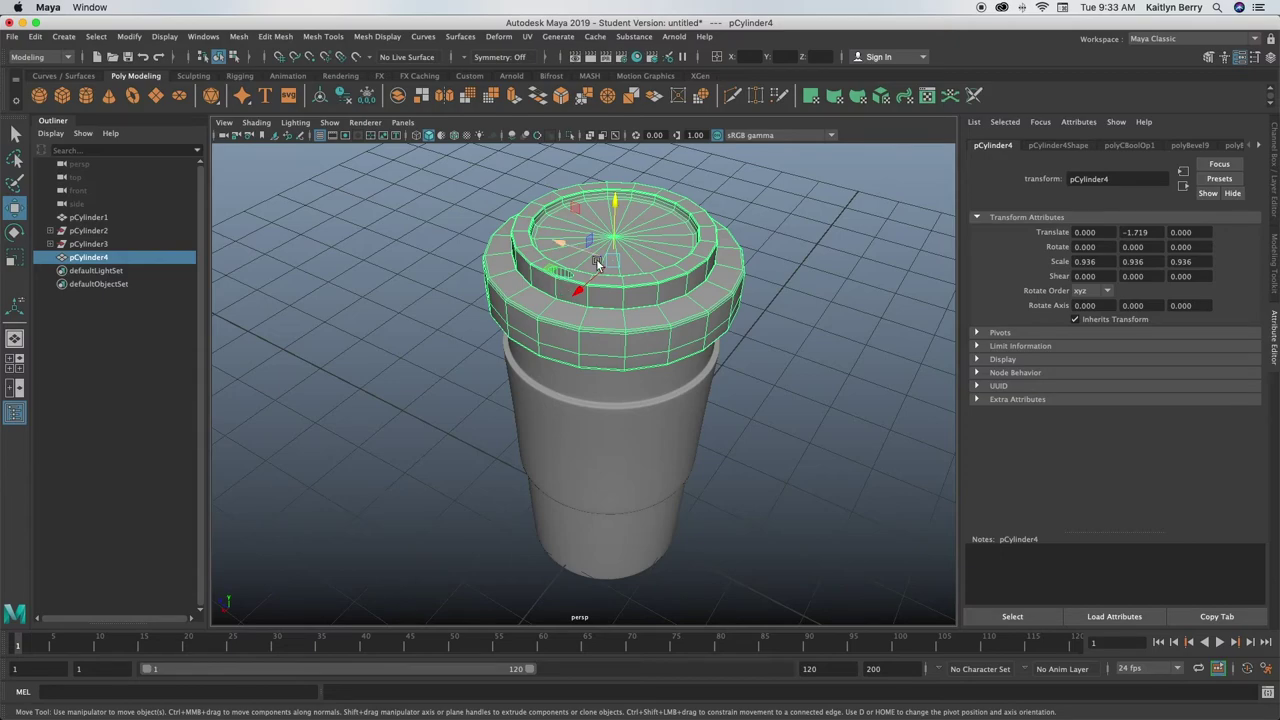
# Smooth the cup's mesh with one division level.
pyautogui.click(239, 36)
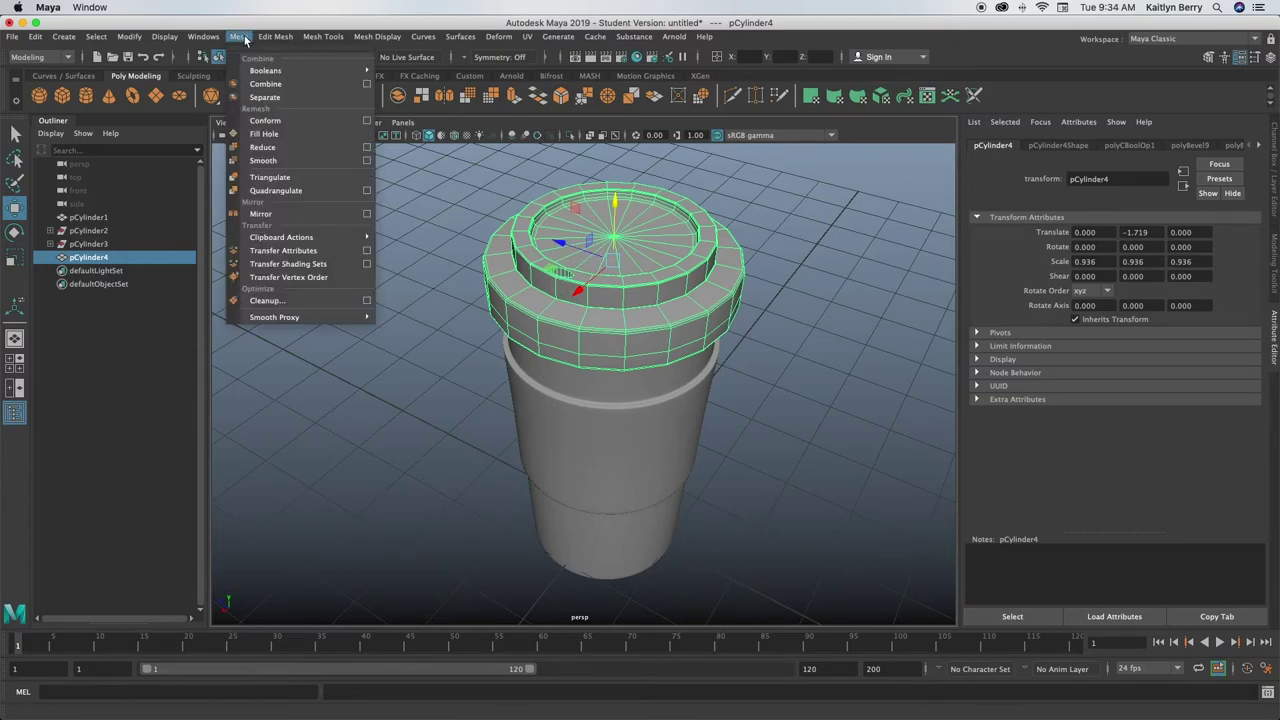
pyautogui.click(282, 162)
pyautogui.click(578, 403)
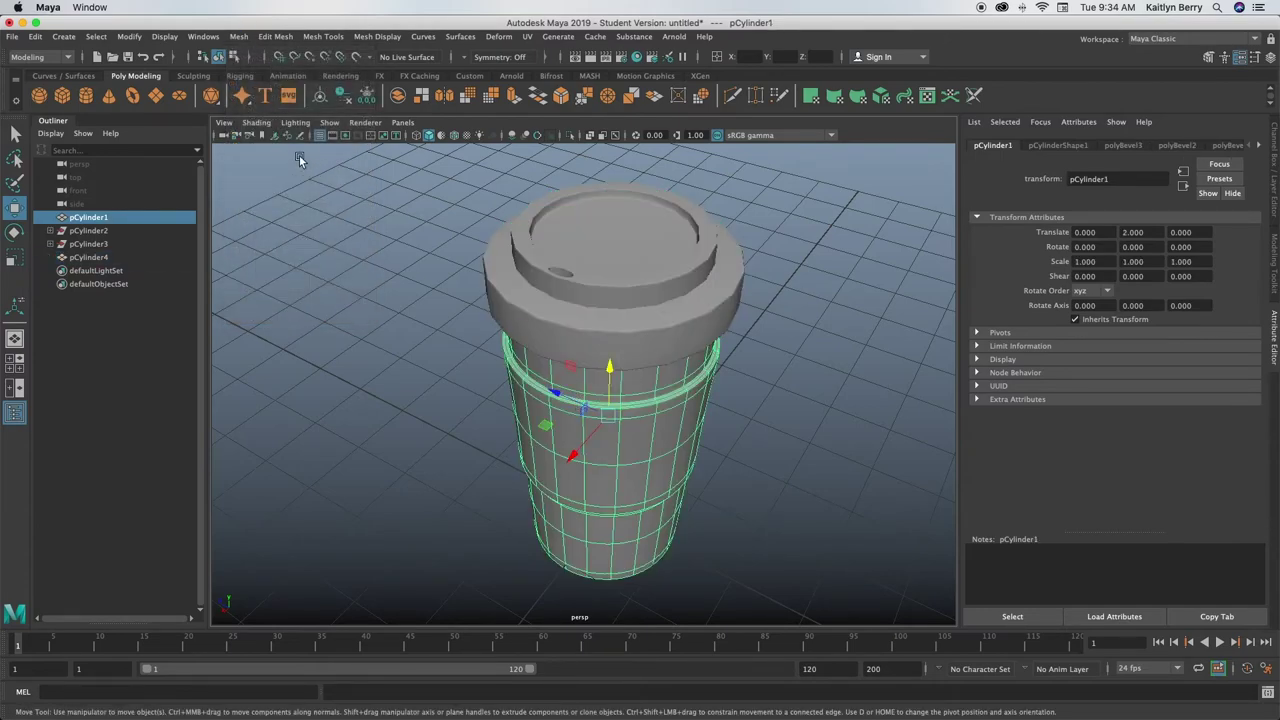
pyautogui.click(239, 36)
pyautogui.click(276, 162)
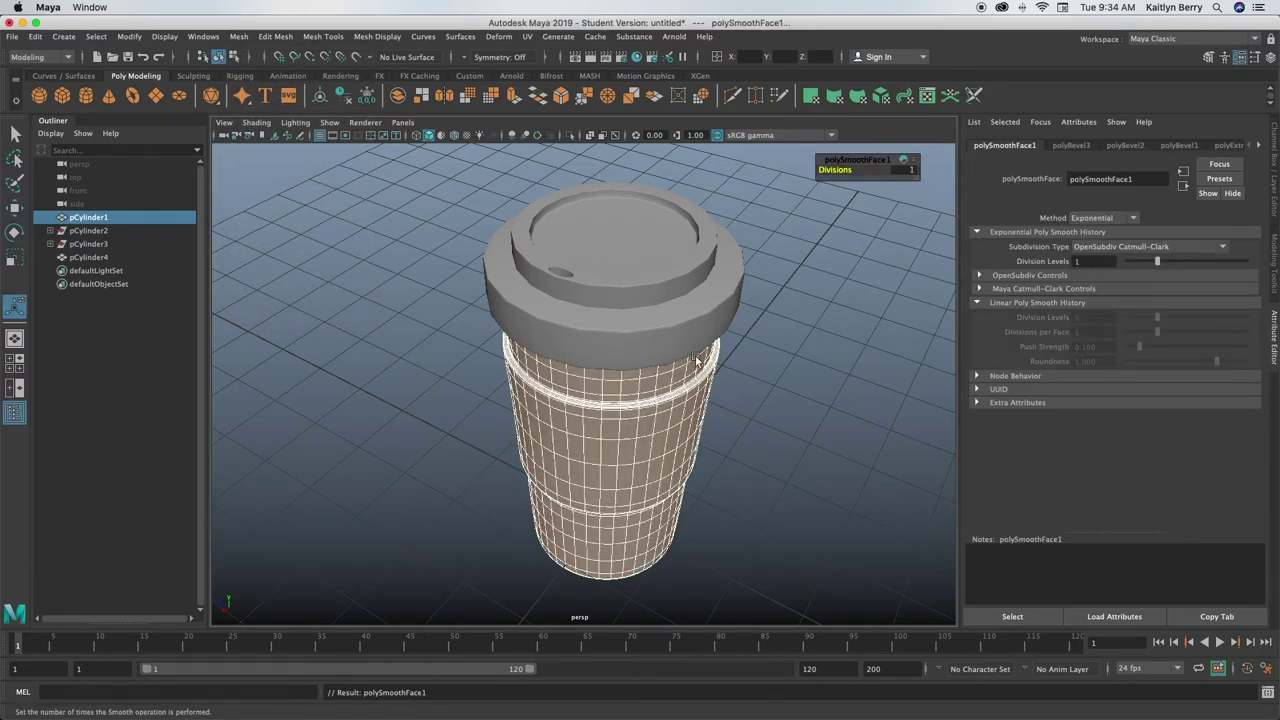
# Smooth the lid's mesh with one division level.
pyautogui.click(748, 390)
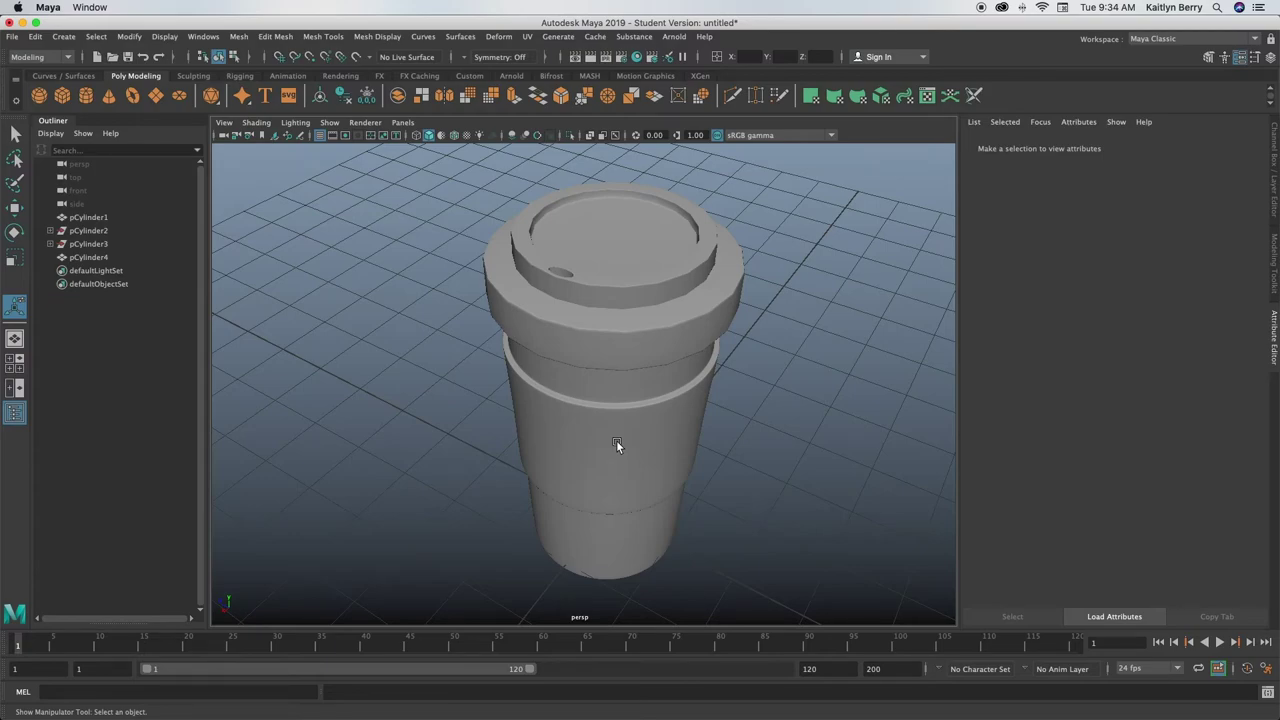
pyautogui.click(623, 312)
pyautogui.click(264, 39)
pyautogui.click(241, 38)
pyautogui.click(241, 38)
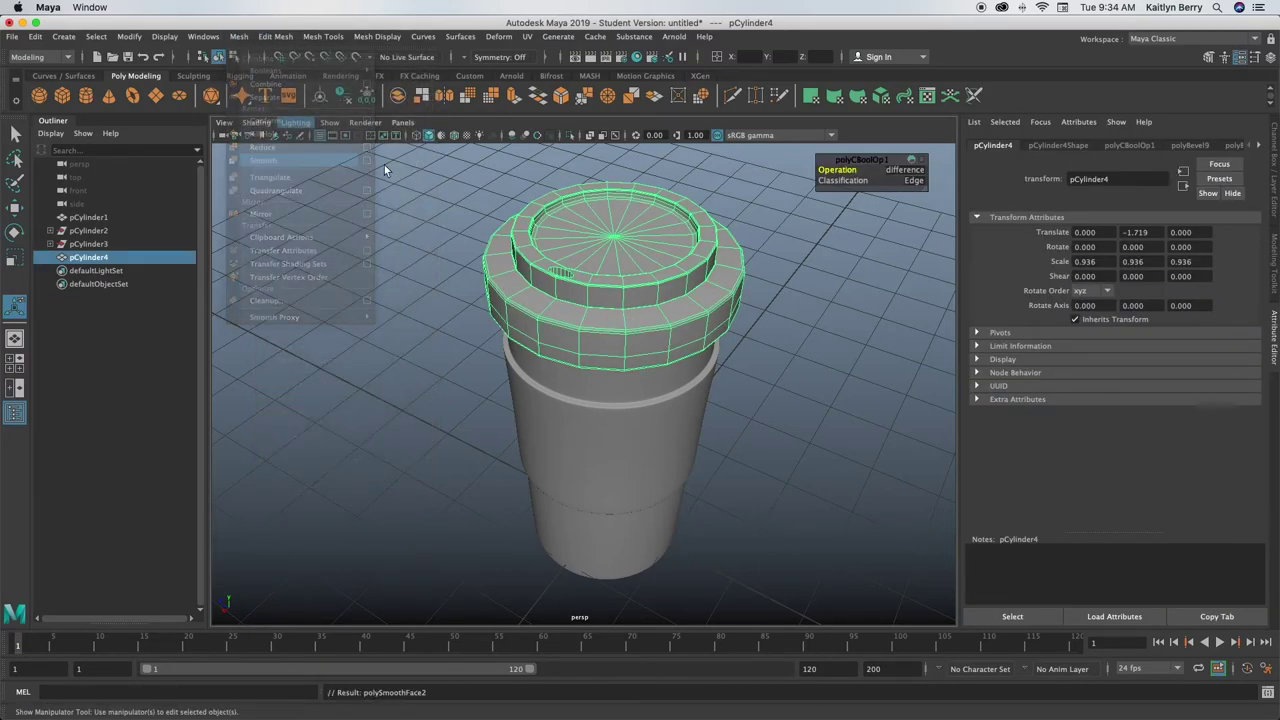
pyautogui.click(263, 160)
# Examine the smoothed lid's topology around the drinking hole and stepped rim up close.
pyautogui.keyDown('alt'); pyautogui.moveTo(563, 277); pyautogui.dragTo(663, 274, button='right'); pyautogui.keyUp('alt')
pyautogui.keyDown('alt'); pyautogui.moveTo(663, 274); pyautogui.dragTo(651, 488, button='middle'); pyautogui.keyUp('alt')
pyautogui.keyDown('alt'); pyautogui.moveTo(452, 365); pyautogui.dragTo(517, 354, button='right'); pyautogui.keyUp('alt')
pyautogui.keyDown('alt'); pyautogui.moveTo(517, 354); pyautogui.dragTo(566, 369); pyautogui.keyUp('alt')
pyautogui.keyDown('alt'); pyautogui.moveTo(566, 369); pyautogui.dragTo(495, 338, button='right'); pyautogui.keyUp('alt')
pyautogui.keyDown('alt'); pyautogui.moveTo(641, 490); pyautogui.dragTo(545, 415); pyautogui.keyUp('alt')
pyautogui.keyDown('alt'); pyautogui.moveTo(545, 415); pyautogui.dragTo(852, 393, button='right'); pyautogui.keyUp('alt')
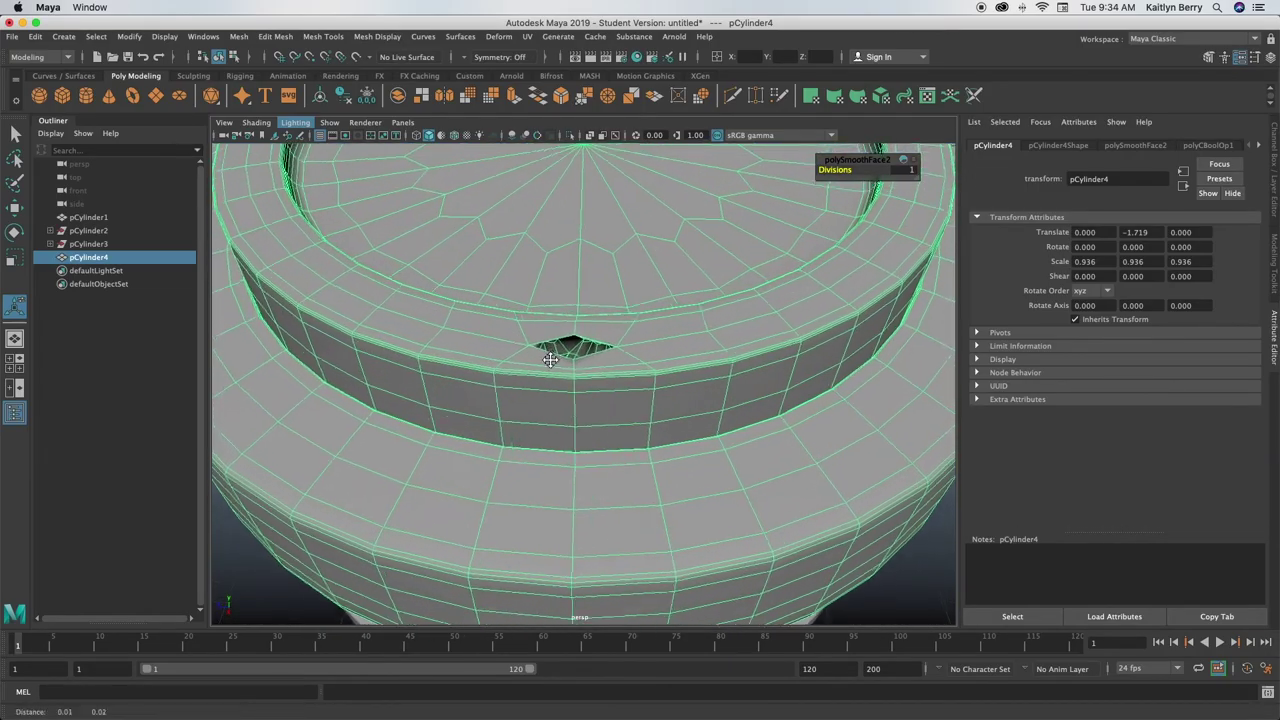
pyautogui.keyDown('alt'); pyautogui.moveTo(583, 352); pyautogui.dragTo(569, 383); pyautogui.keyUp('alt')
pyautogui.keyDown('alt'); pyautogui.moveTo(569, 383); pyautogui.dragTo(657, 366, button='right'); pyautogui.keyUp('alt')
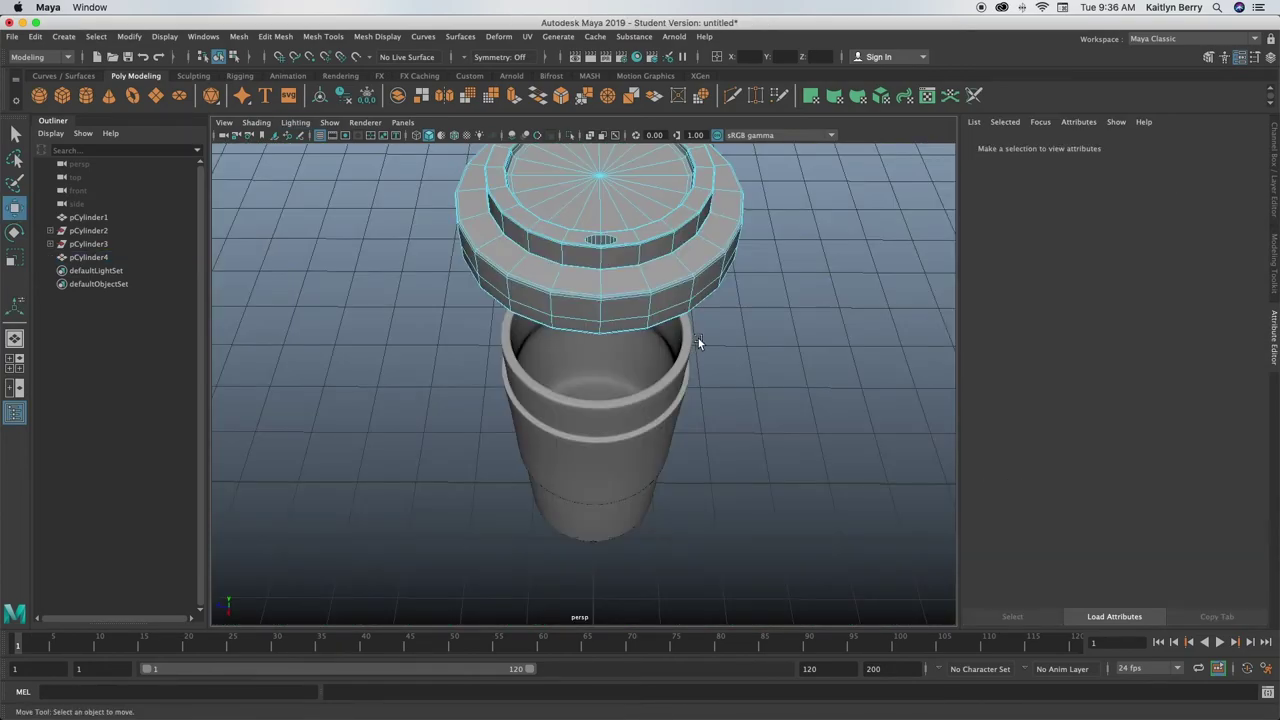
# Return the raised lid to object mode and scale it down uniformly toward the size of the cup's opening.
pyautogui.keyDown('alt'); pyautogui.moveTo(697, 343); pyautogui.dragTo(617, 466); pyautogui.keyUp('alt')
pyautogui.press('r')
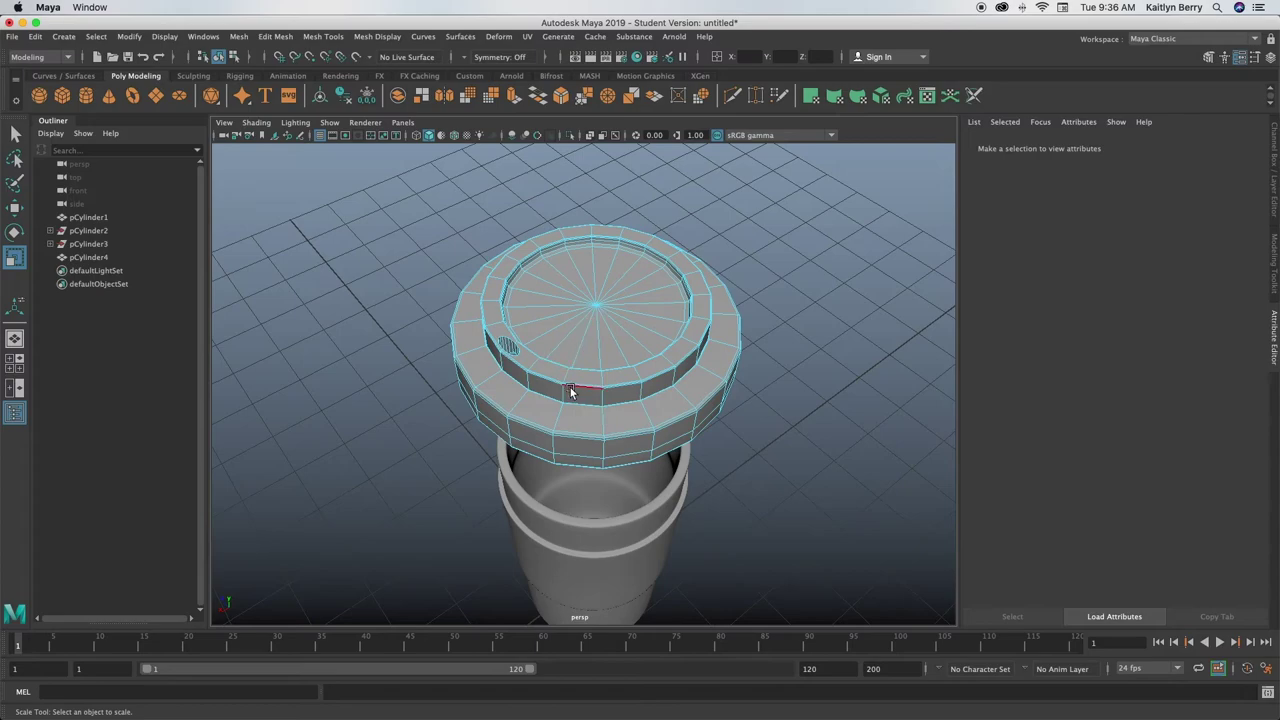
pyautogui.moveTo(620, 365); pyautogui.dragTo(711, 315, button='right')
pyautogui.moveTo(592, 332); pyautogui.dragTo(570, 330)
# Lower the lid onto the cup's rim and fine-tune its height.
pyautogui.press('w')
pyautogui.moveTo(594, 278); pyautogui.dragTo(626, 440)
pyautogui.press('r')
pyautogui.press('w')
pyautogui.moveTo(600, 378); pyautogui.dragTo(599, 384)
pyautogui.keyDown('alt'); pyautogui.moveTo(528, 567); pyautogui.dragTo(581, 456); pyautogui.keyUp('alt')
# Scale the lid uniformly by about 0.933 for a tighter fit and nudge it slightly upward on the rim.
pyautogui.press('r')
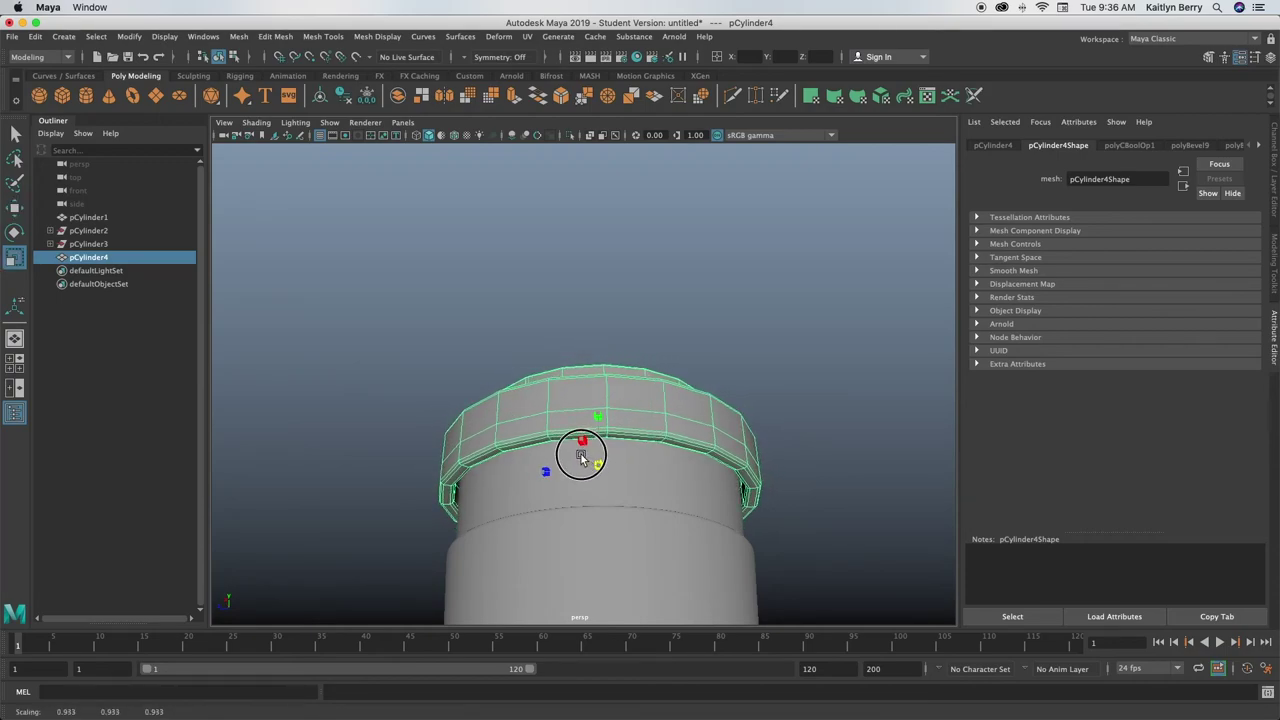
pyautogui.press('w')
pyautogui.press('q')
pyautogui.press('w')
pyautogui.click(598, 409)
pyautogui.moveTo(599, 409); pyautogui.dragTo(599, 404)
pyautogui.keyDown('alt'); pyautogui.moveTo(378, 468); pyautogui.dragTo(423, 532); pyautogui.keyUp('alt')
# Switch the lid from vertex back to object mode, clear the selection and examine the assembled mug from above.
pyautogui.moveTo(580, 520); pyautogui.dragTo(480, 526, button='right')
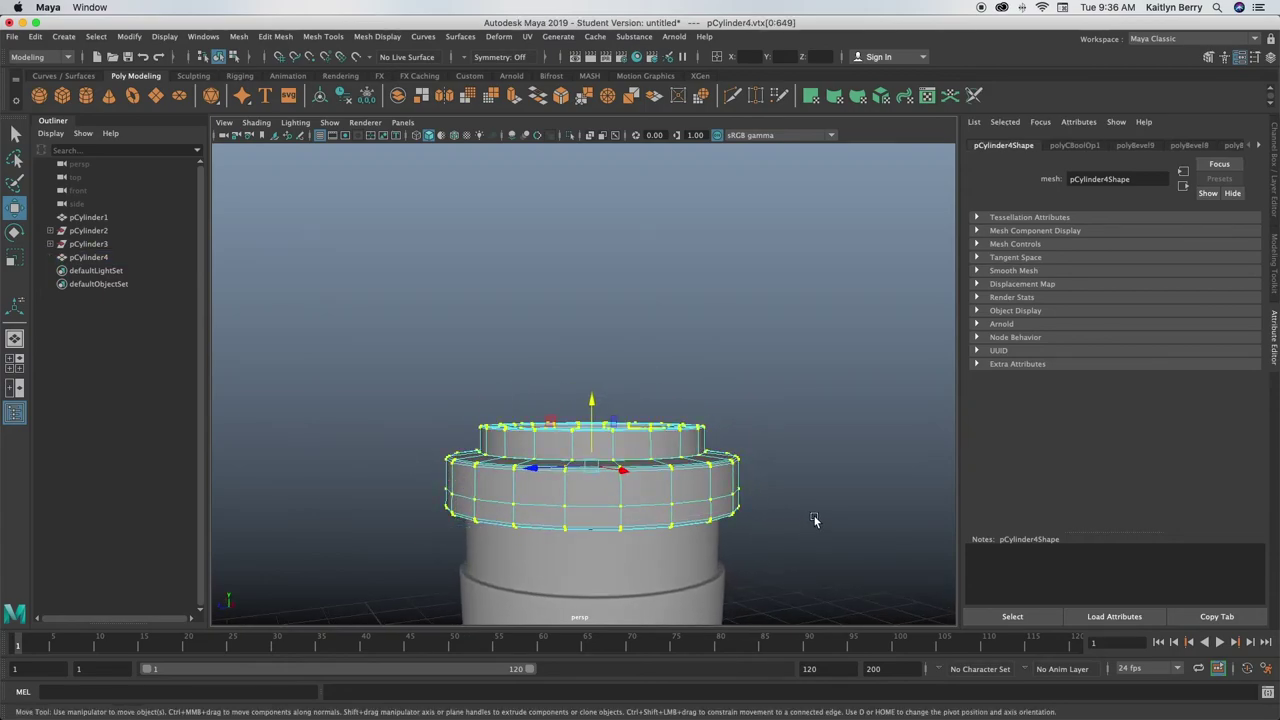
pyautogui.rightClick(848, 409)
pyautogui.rightClick(842, 347)
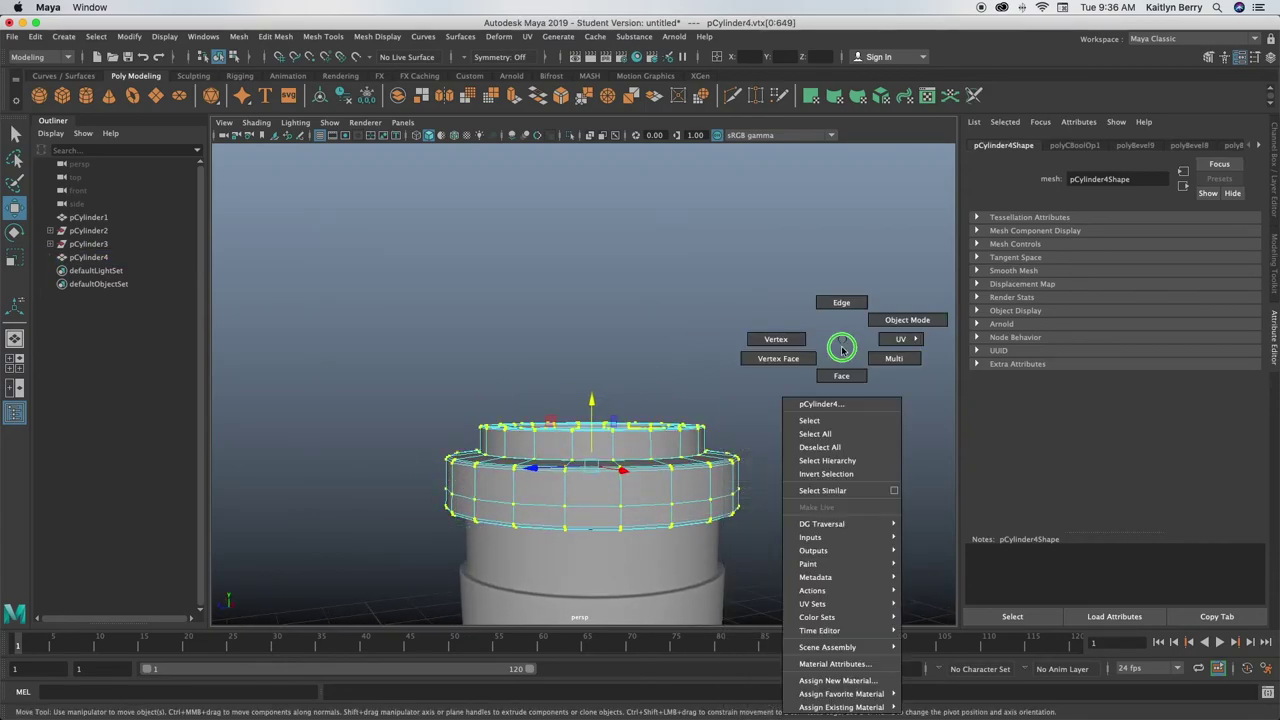
pyautogui.click(905, 320)
pyautogui.click(820, 361)
pyautogui.keyDown('alt'); pyautogui.moveTo(836, 437); pyautogui.dragTo(671, 453); pyautogui.keyUp('alt')
pyautogui.keyDown('alt'); pyautogui.moveTo(671, 453); pyautogui.dragTo(692, 433, button='middle'); pyautogui.keyUp('alt')
pyautogui.keyDown('alt'); pyautogui.moveTo(692, 433); pyautogui.dragTo(632, 373); pyautogui.keyUp('alt')
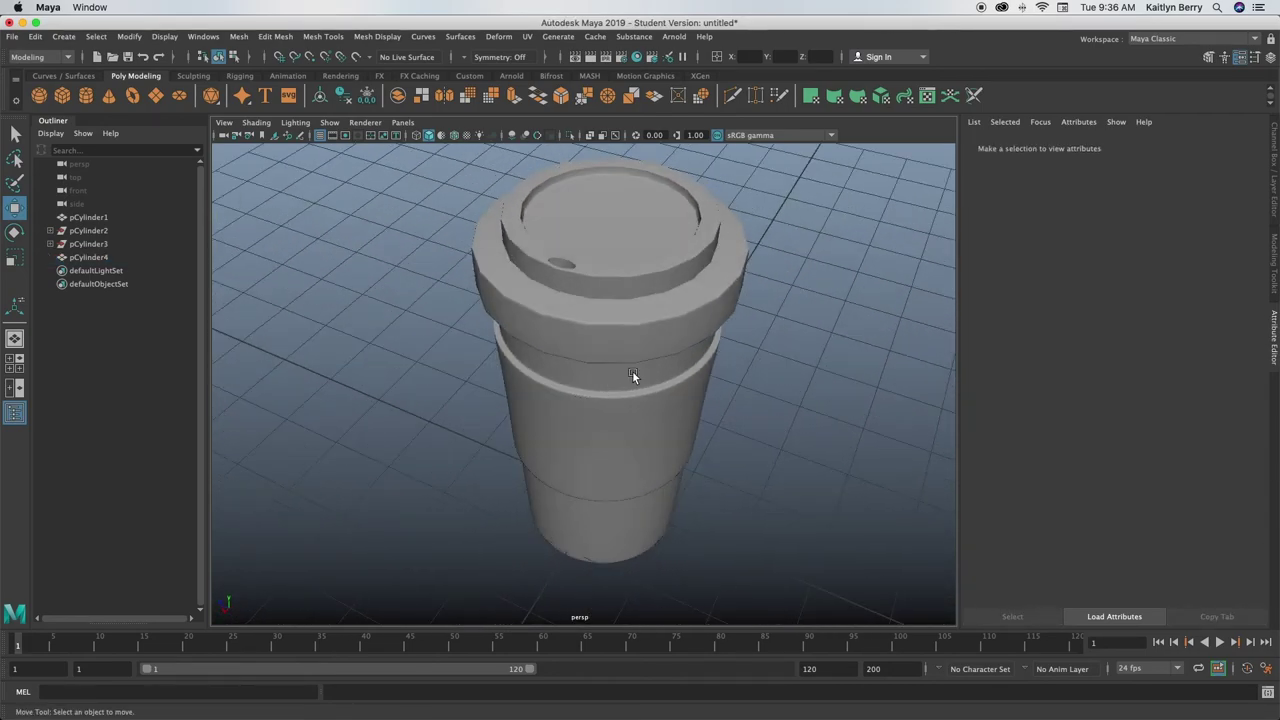